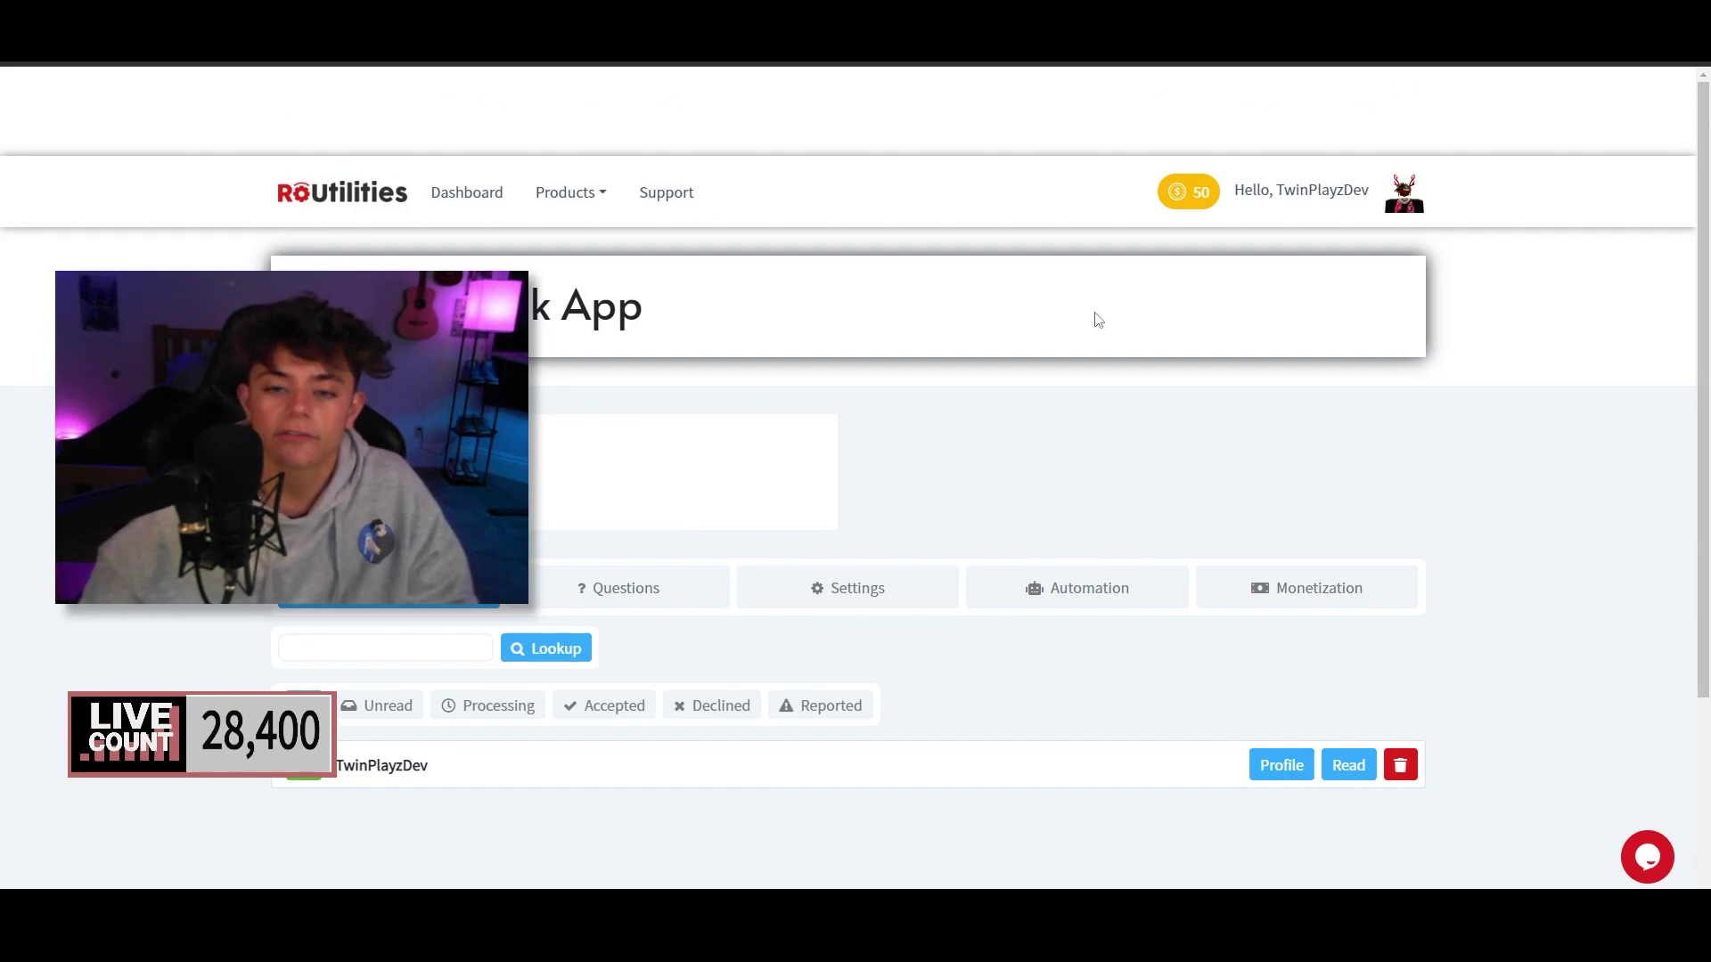
# Examine the application's automation and integration settings, including the choices for On Application Accepted.
pyautogui.click(1089, 593)
pyautogui.scroll(-5, 953, 528)
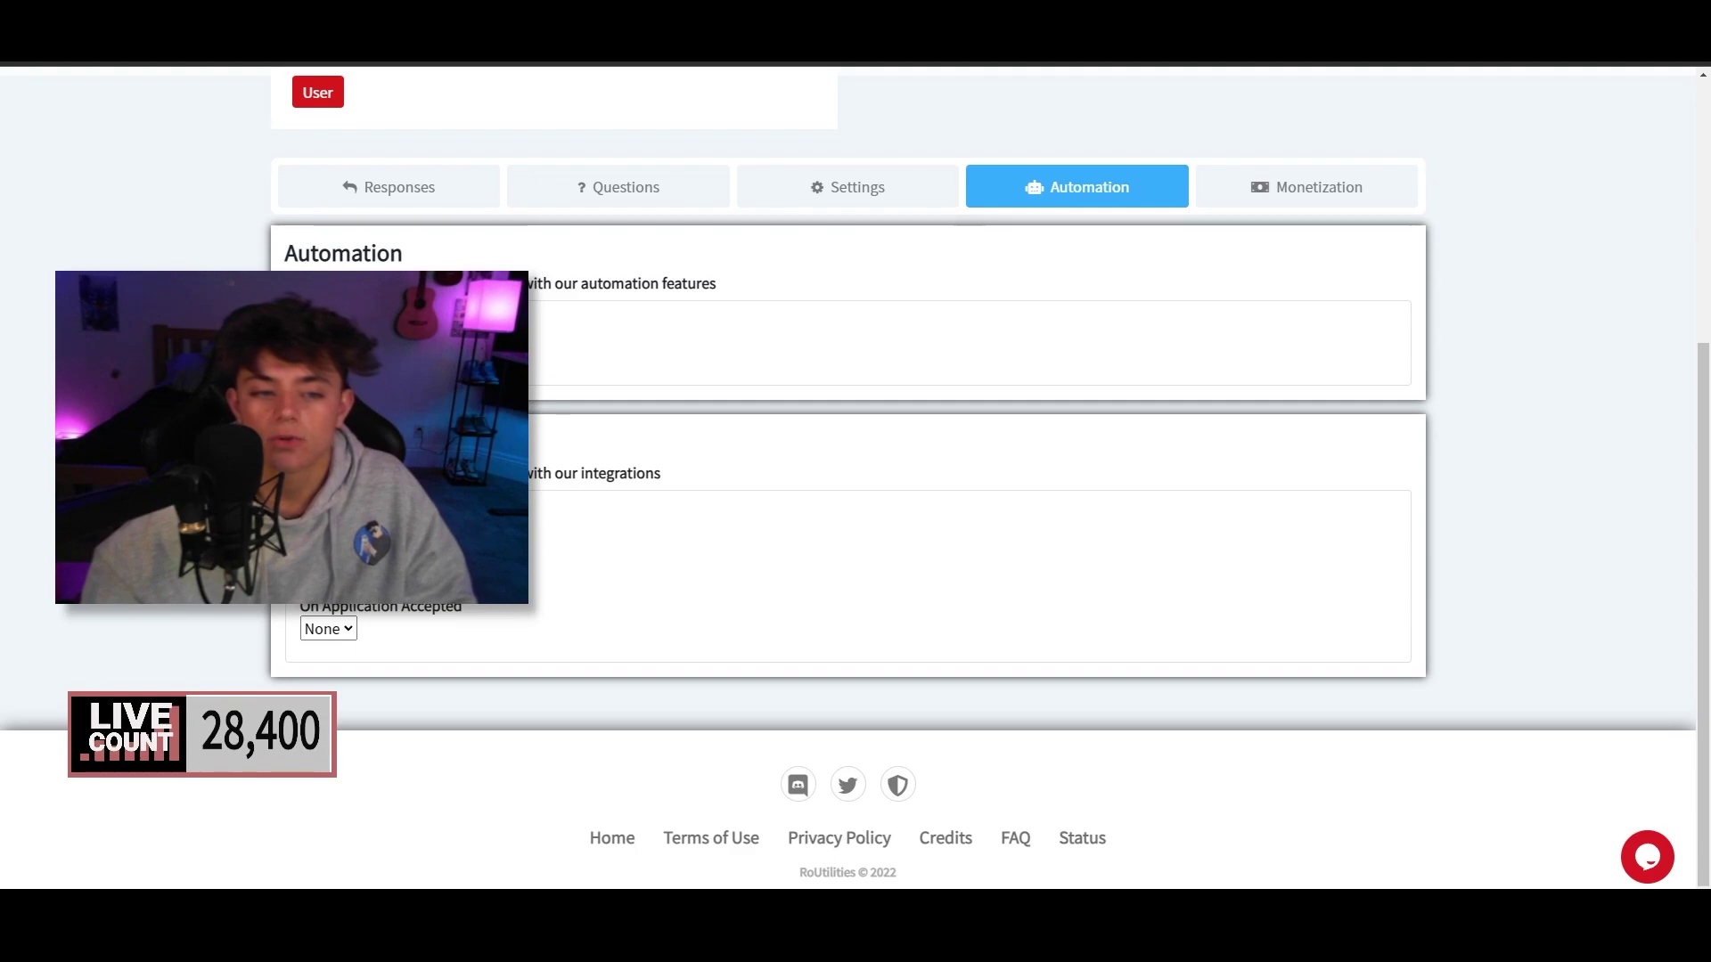
pyautogui.click(323, 630)
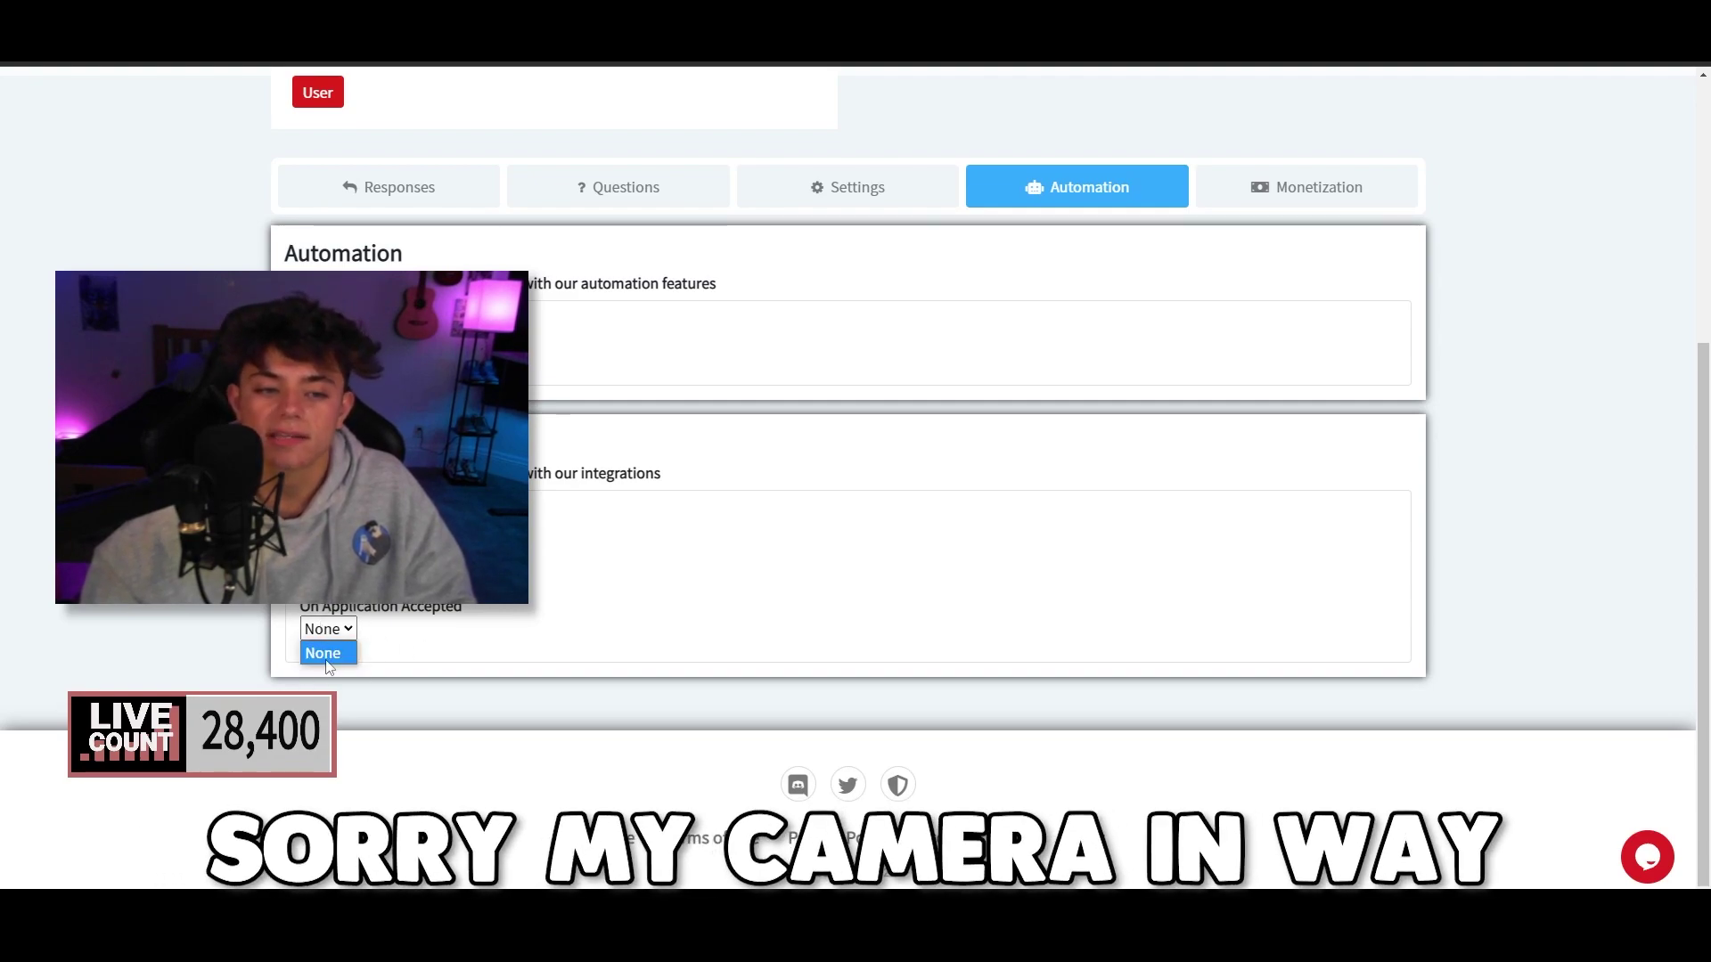
pyautogui.click(326, 659)
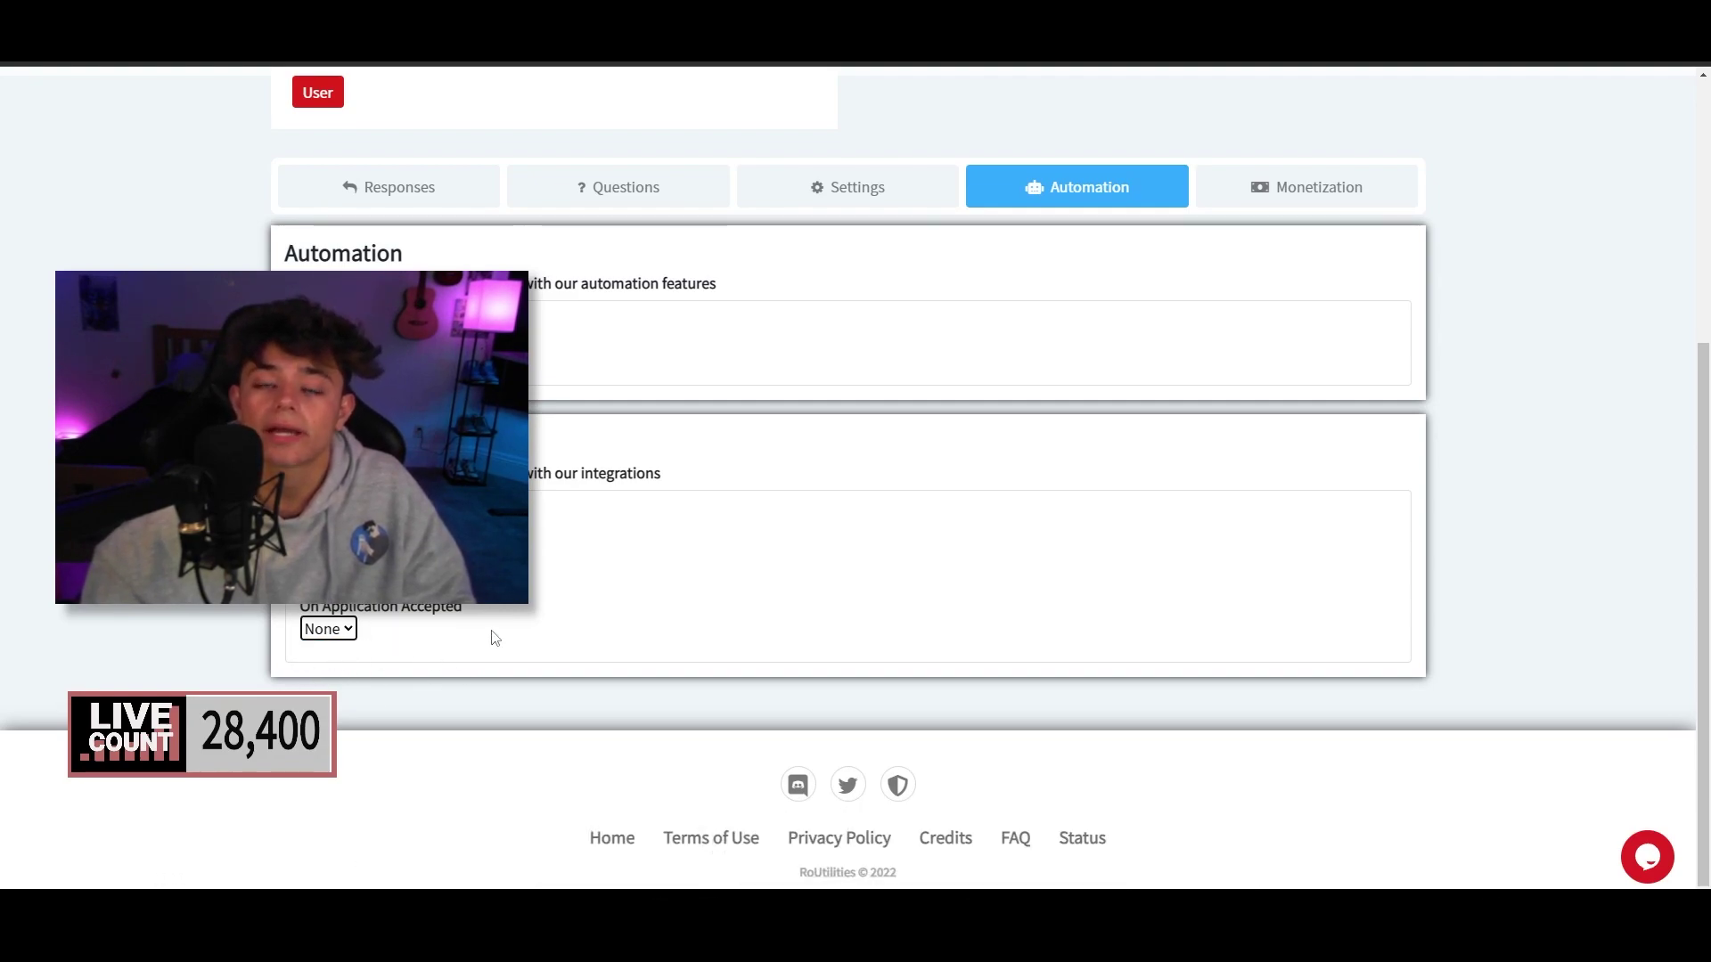
pyautogui.scroll(1, 517, 663)
pyautogui.click(343, 717)
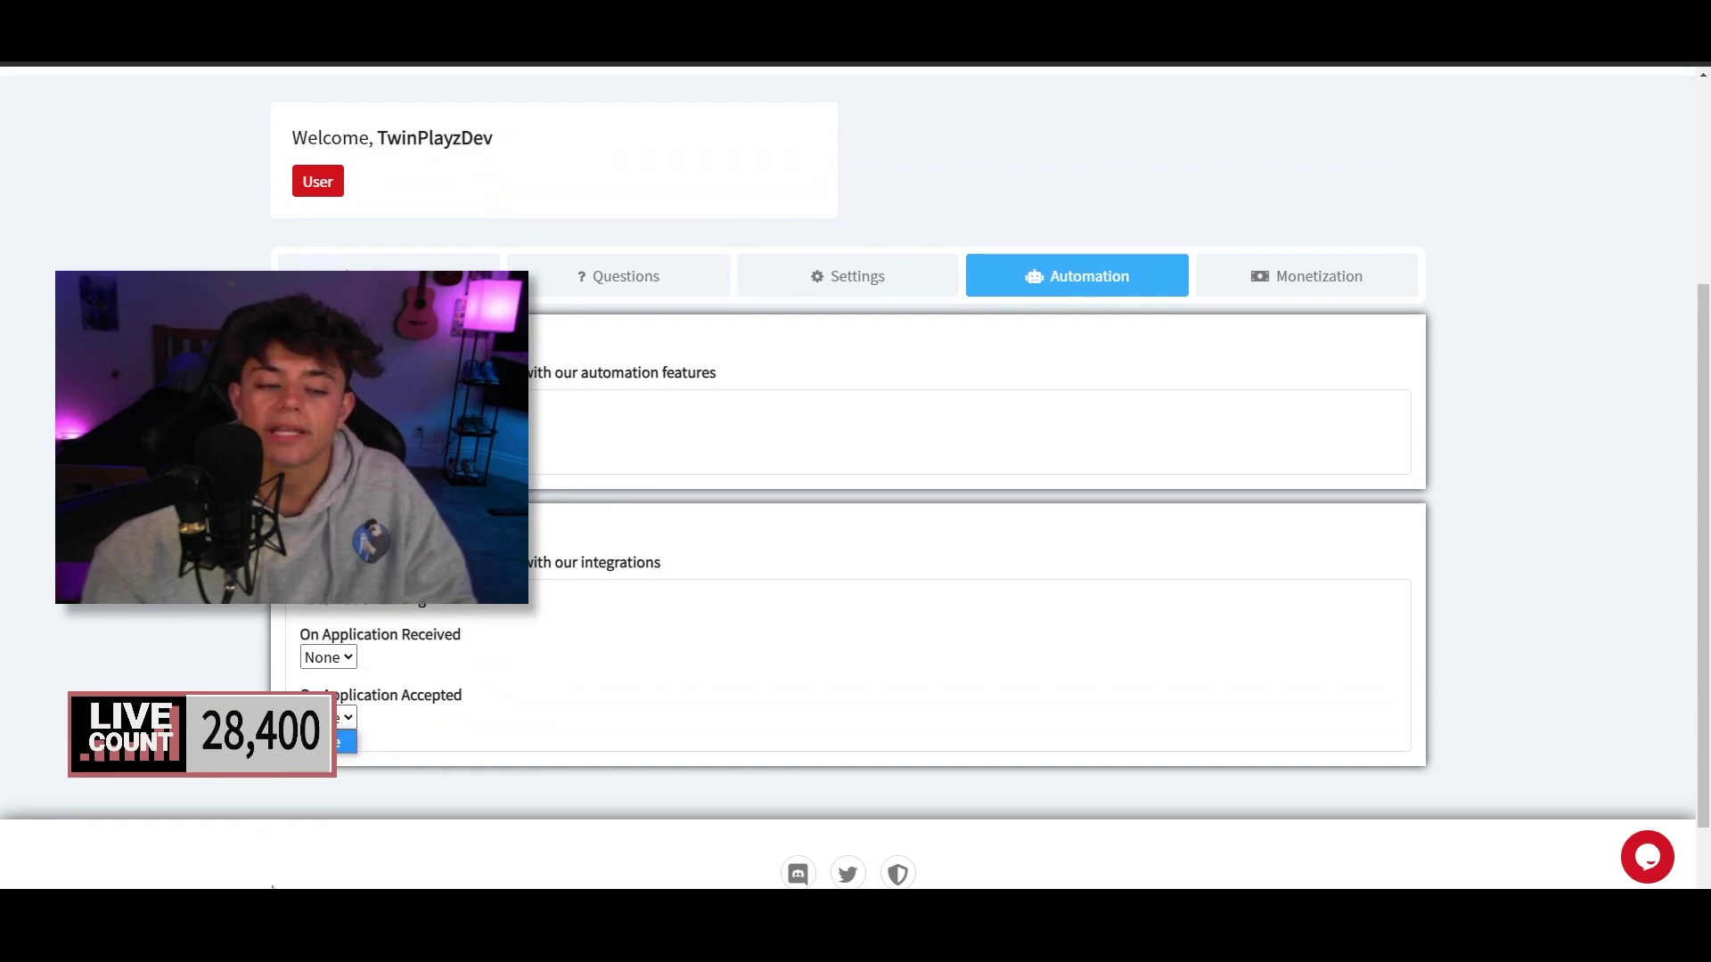
pyautogui.click(339, 720)
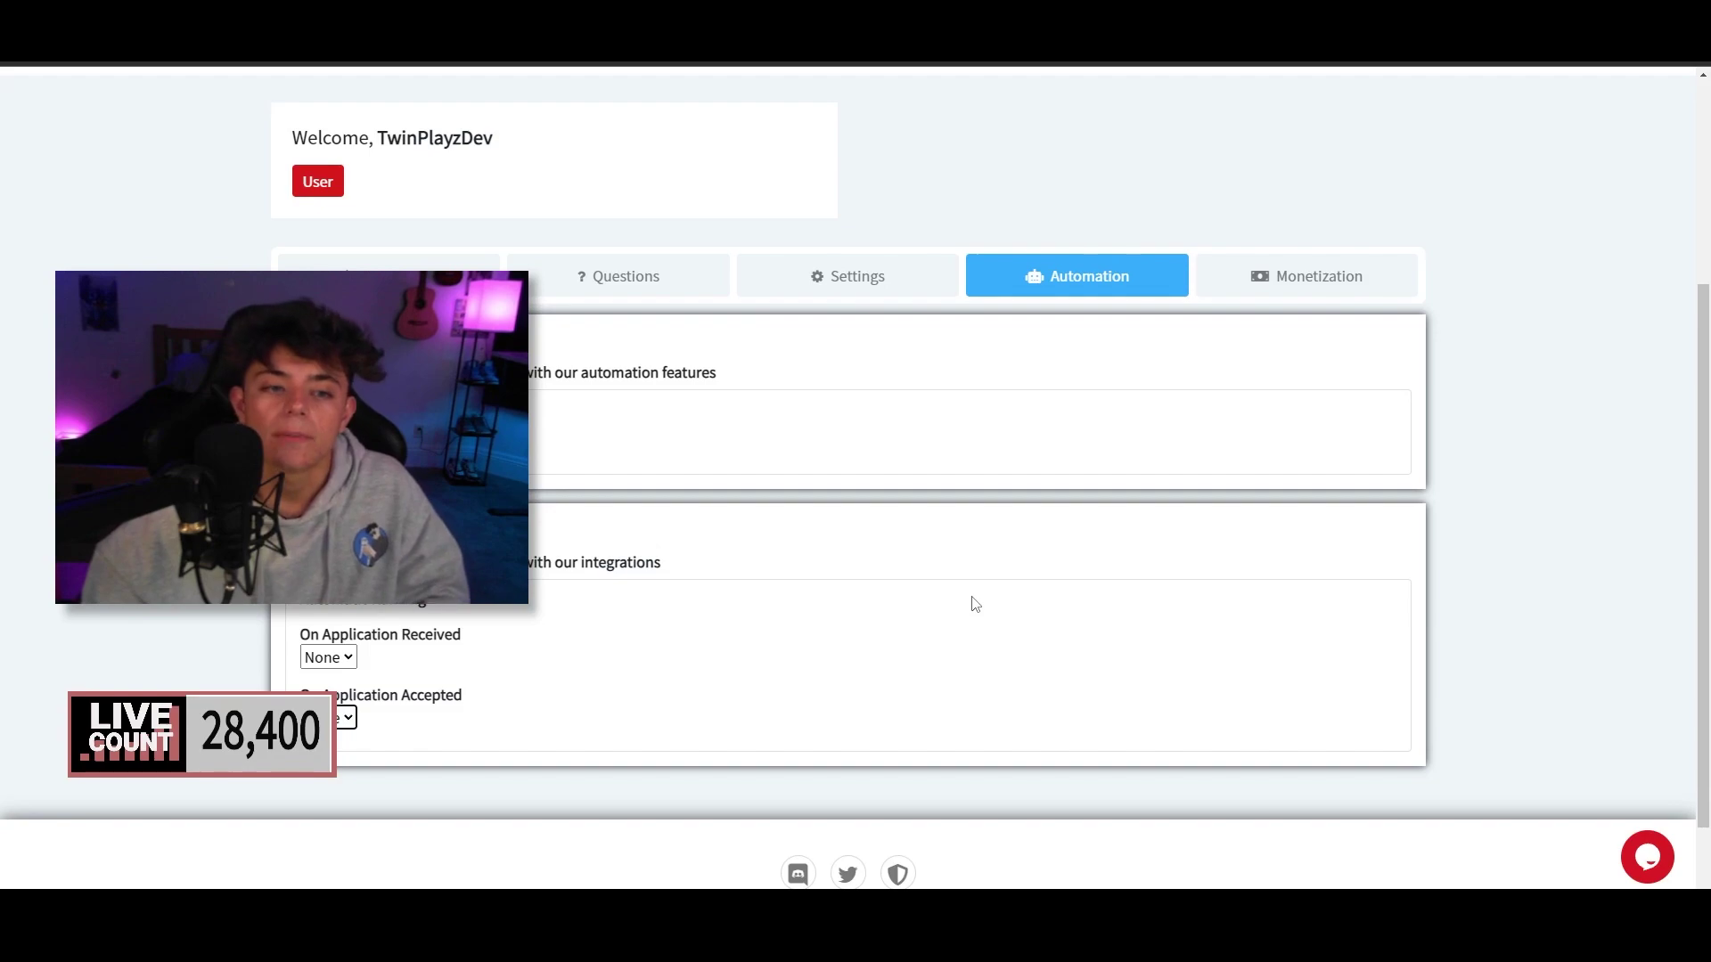
pyautogui.scroll(4, 974, 605)
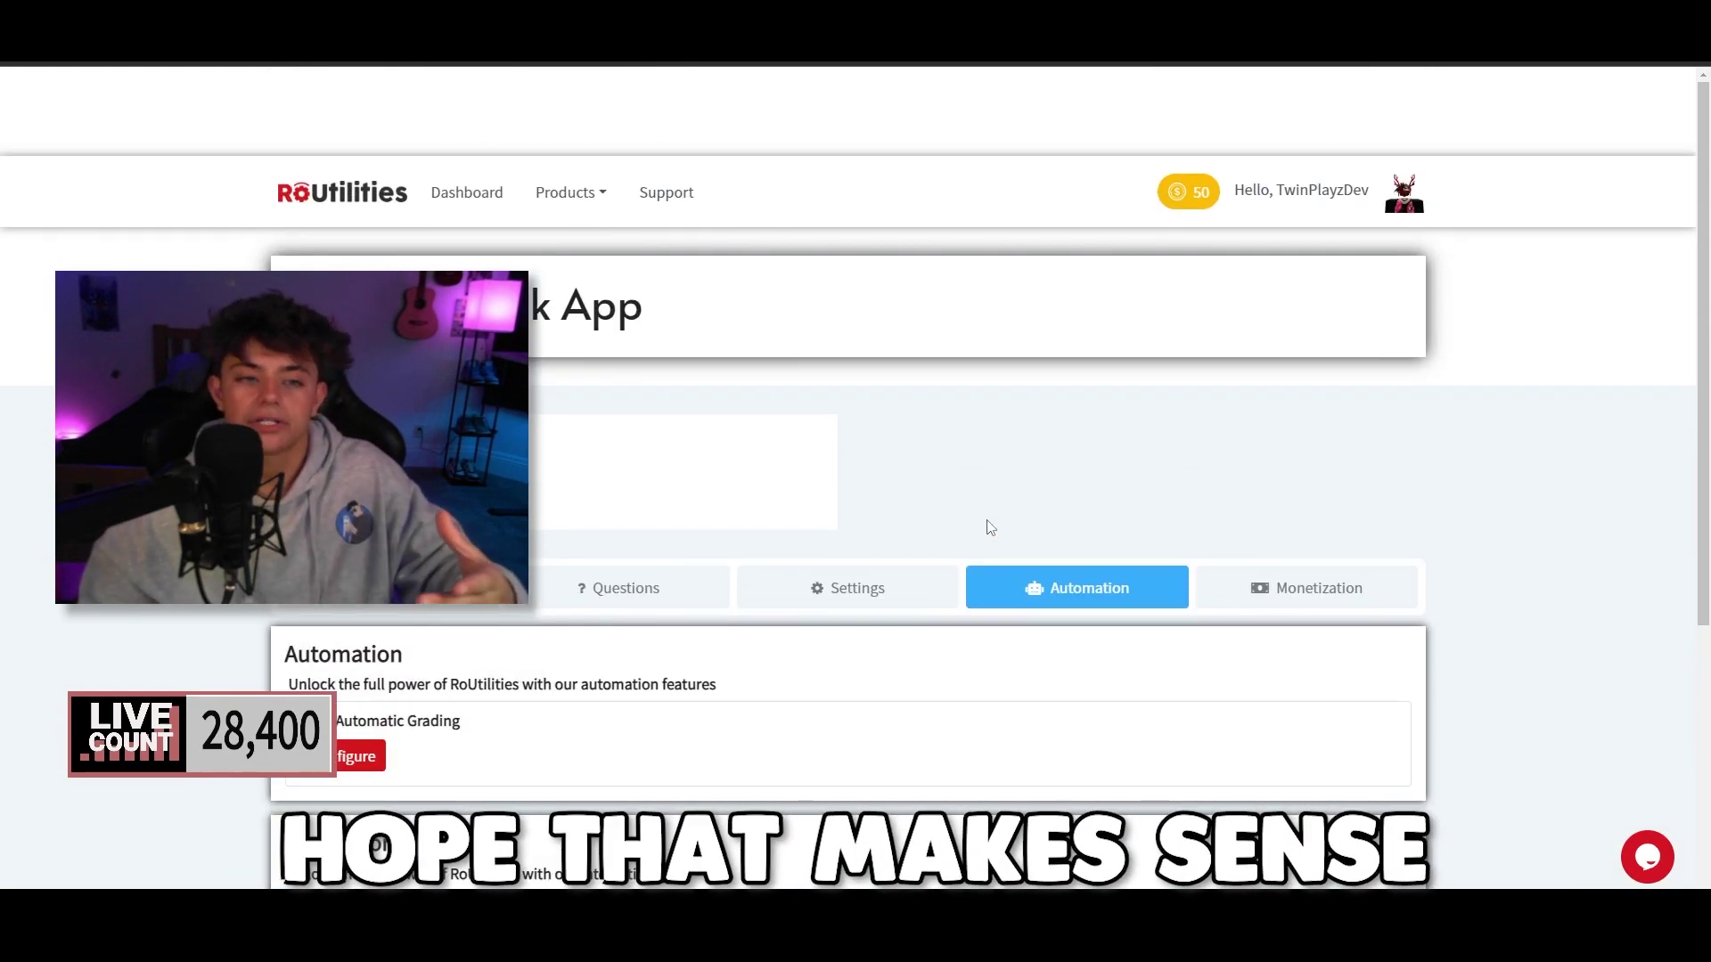
# Create a new rank management center for Twin's Community named "Twins Rank Center".
pyautogui.scroll(-3, 936, 508)
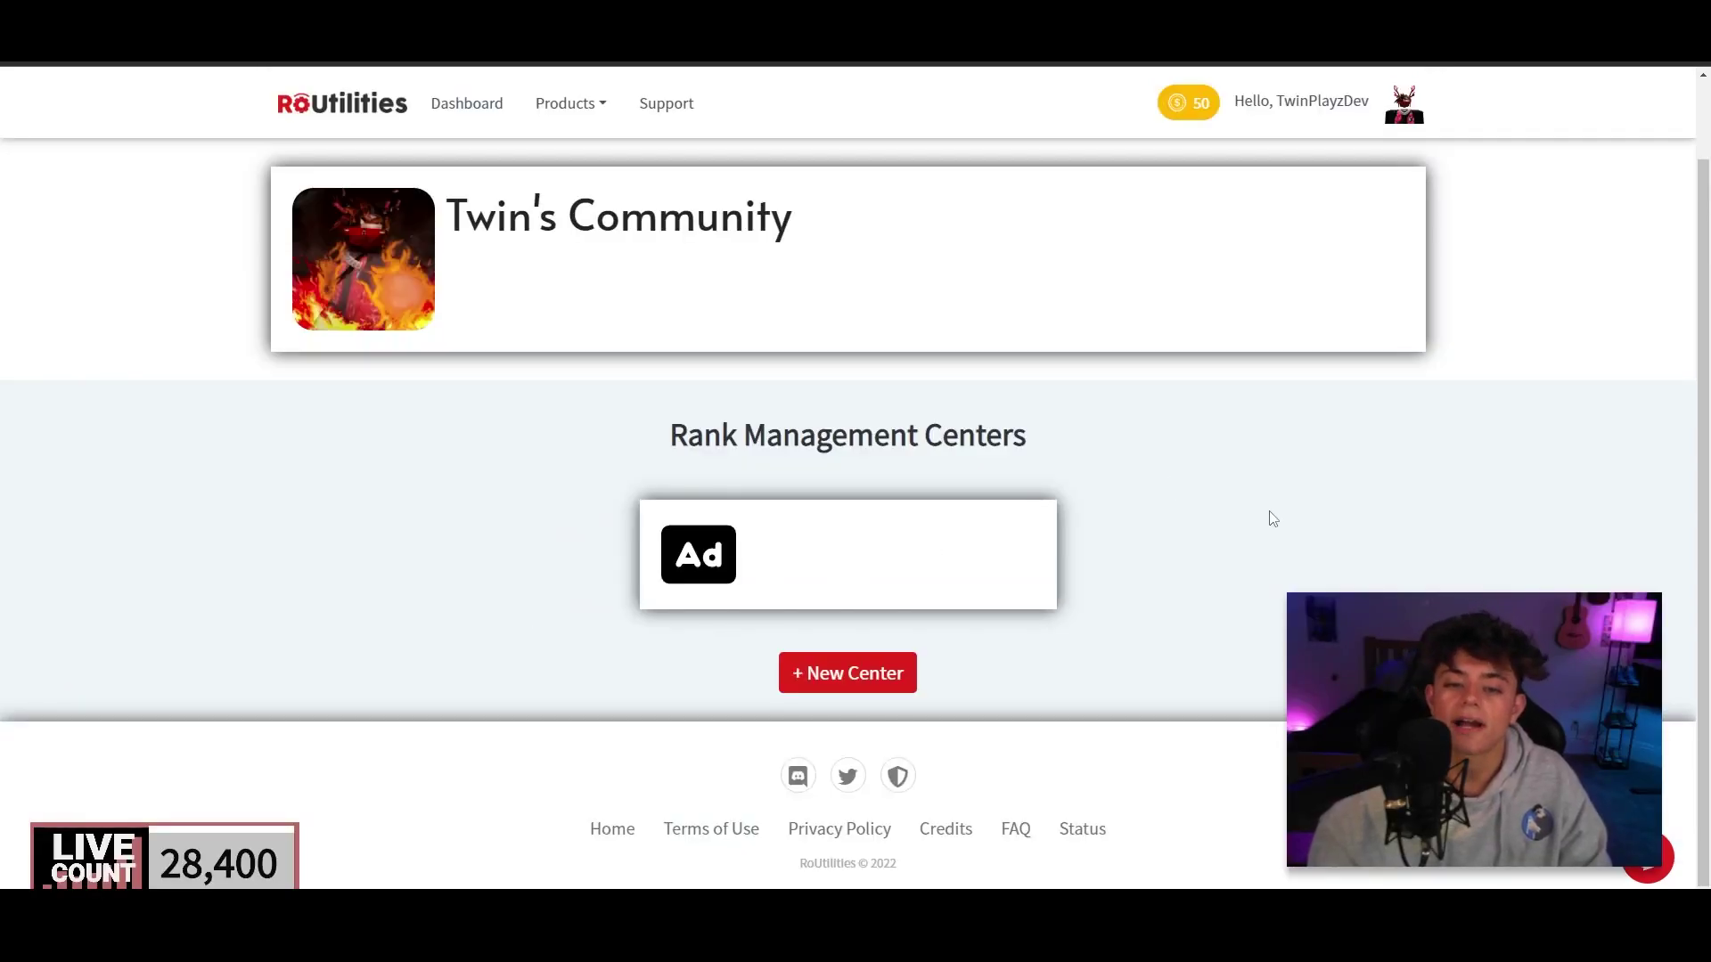
pyautogui.click(848, 673)
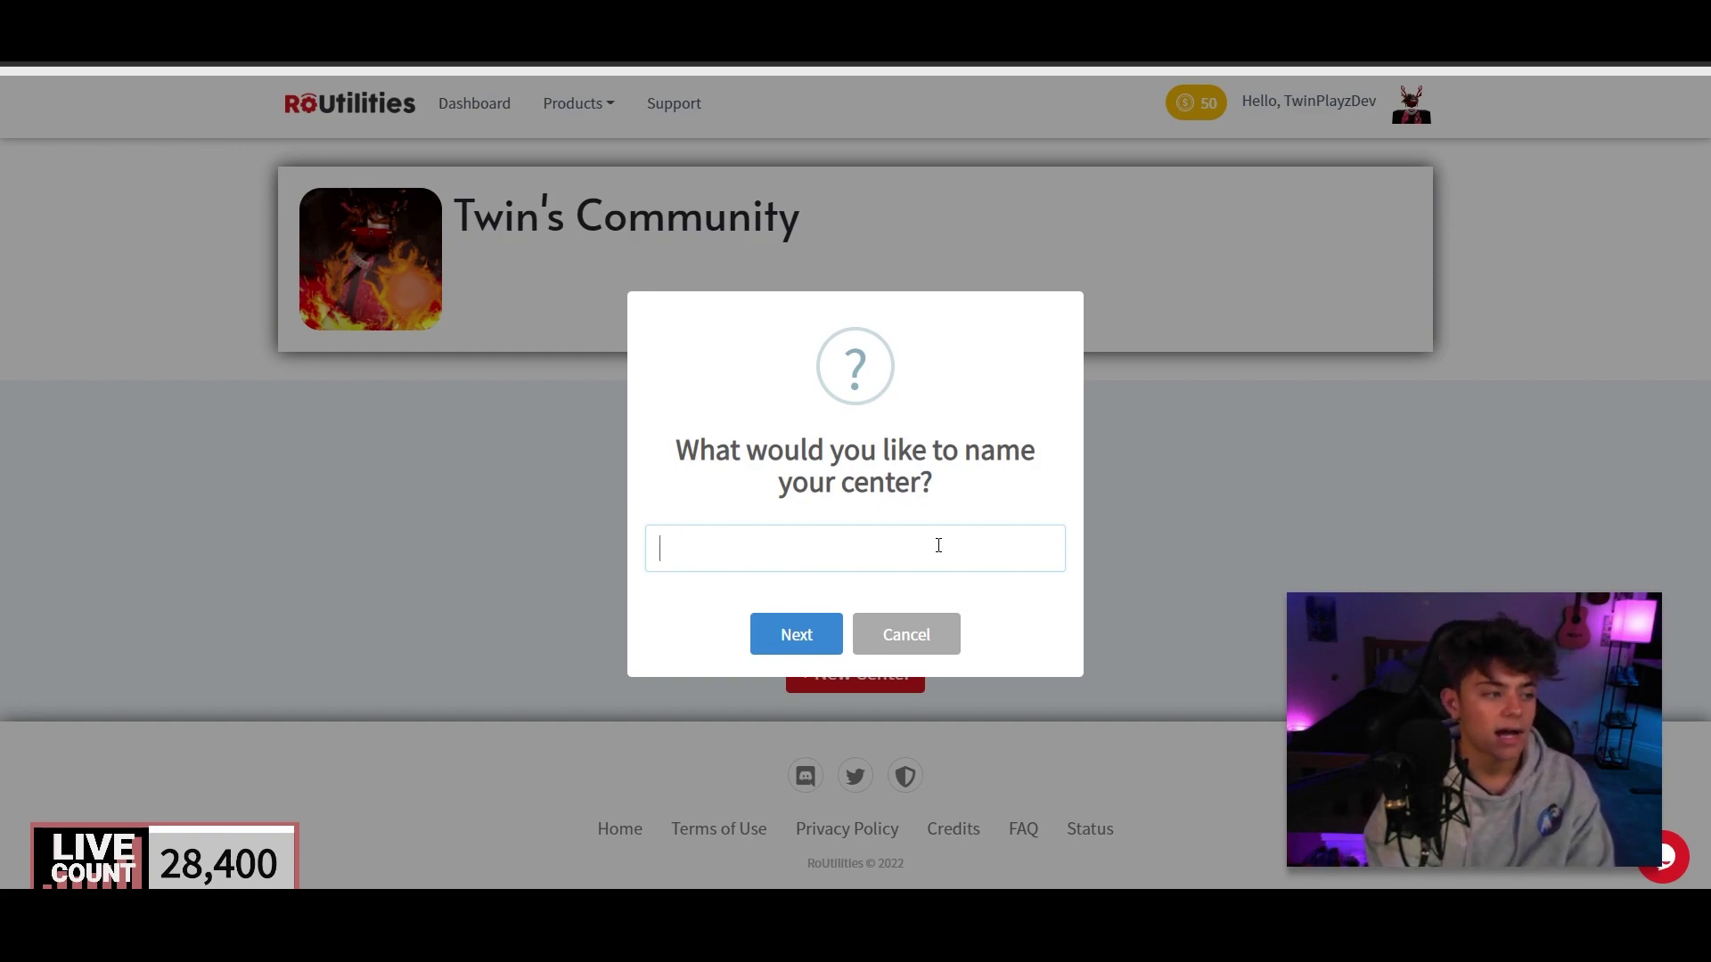
pyautogui.write('Rank Center')
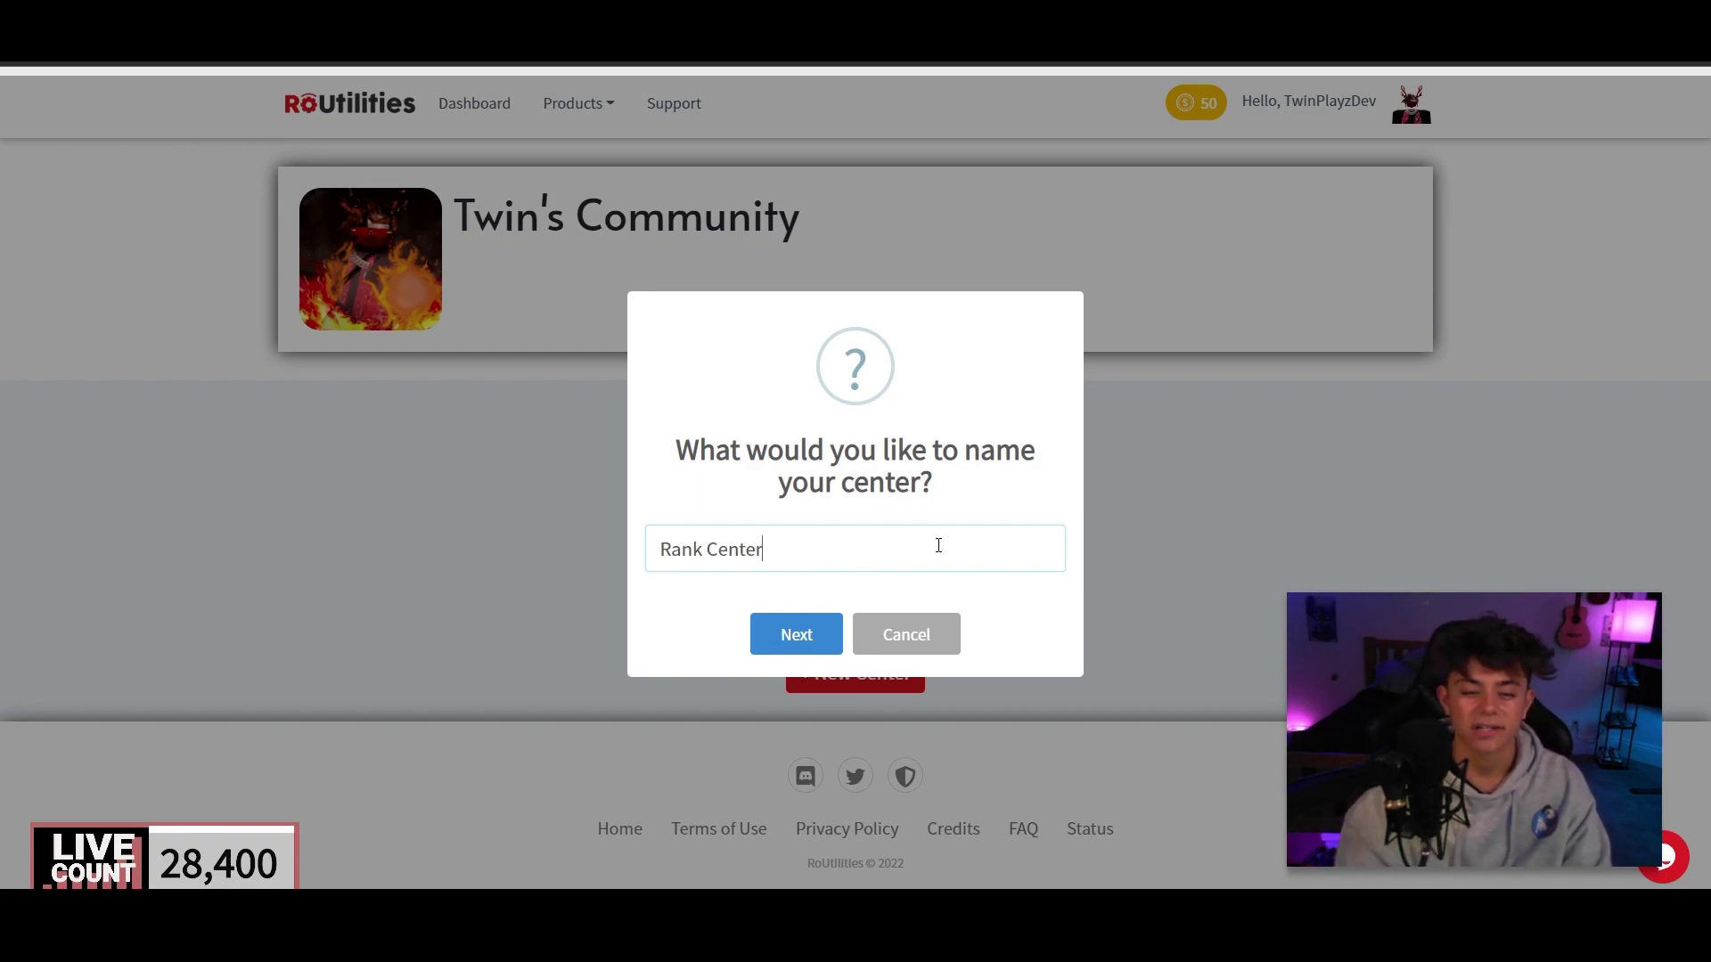
pyautogui.write('Twins')
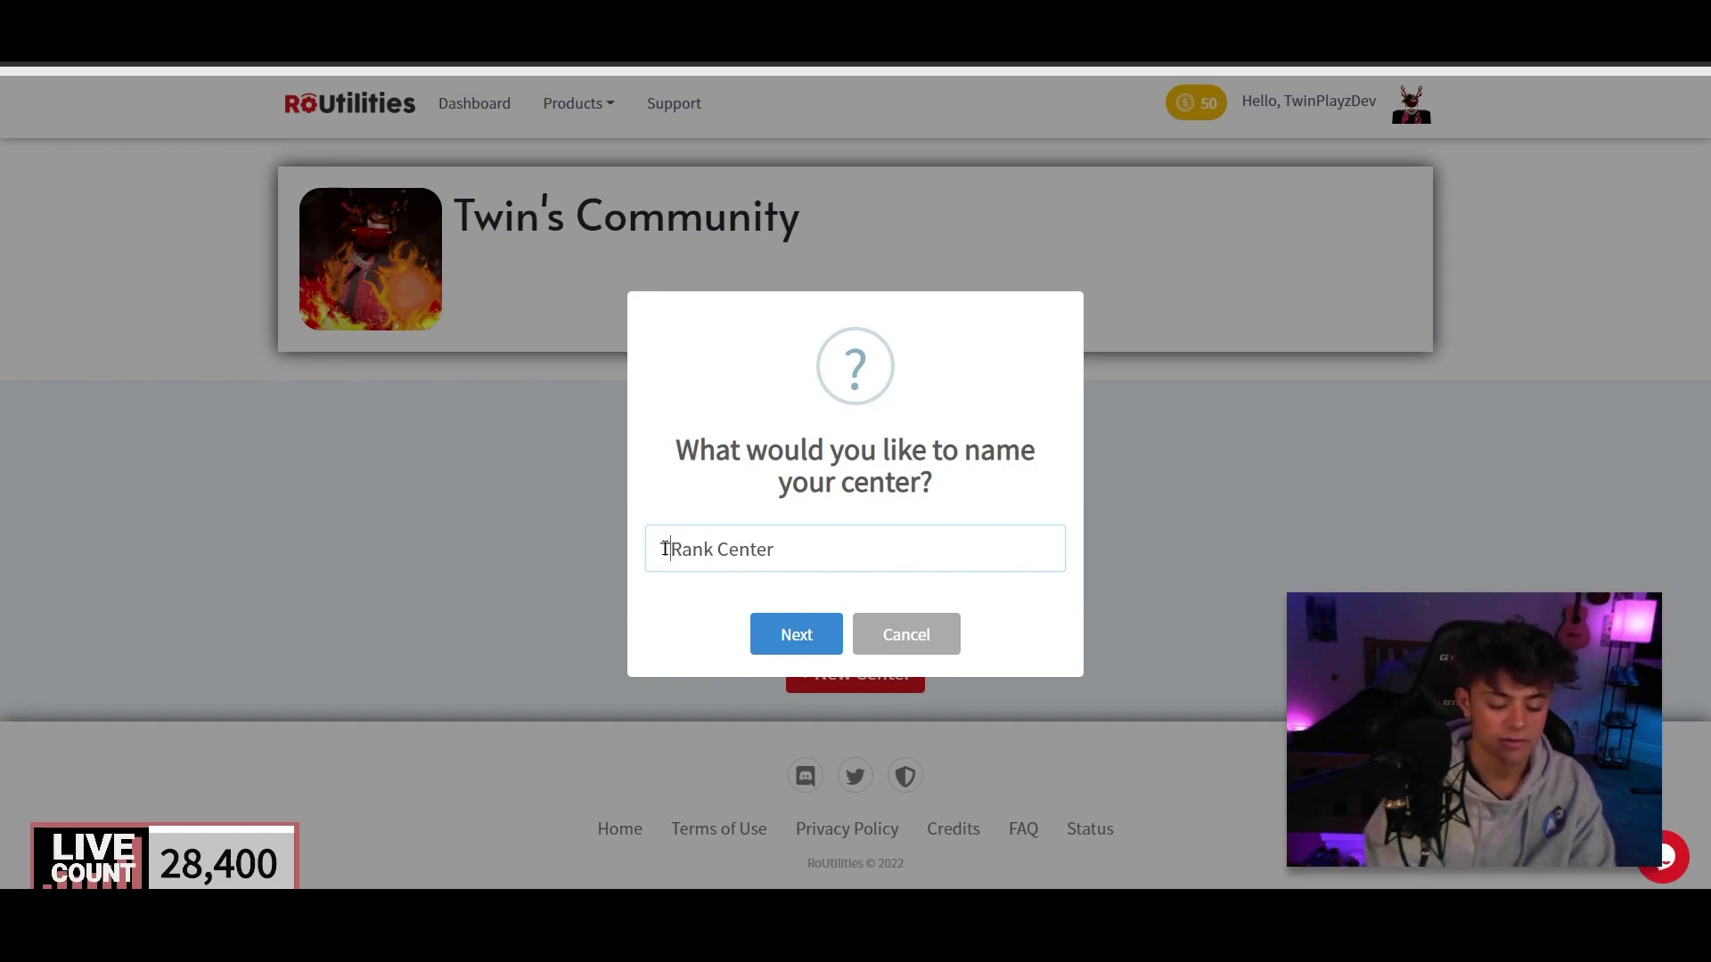
pyautogui.press('BackSpace')
pyautogui.write("'s")
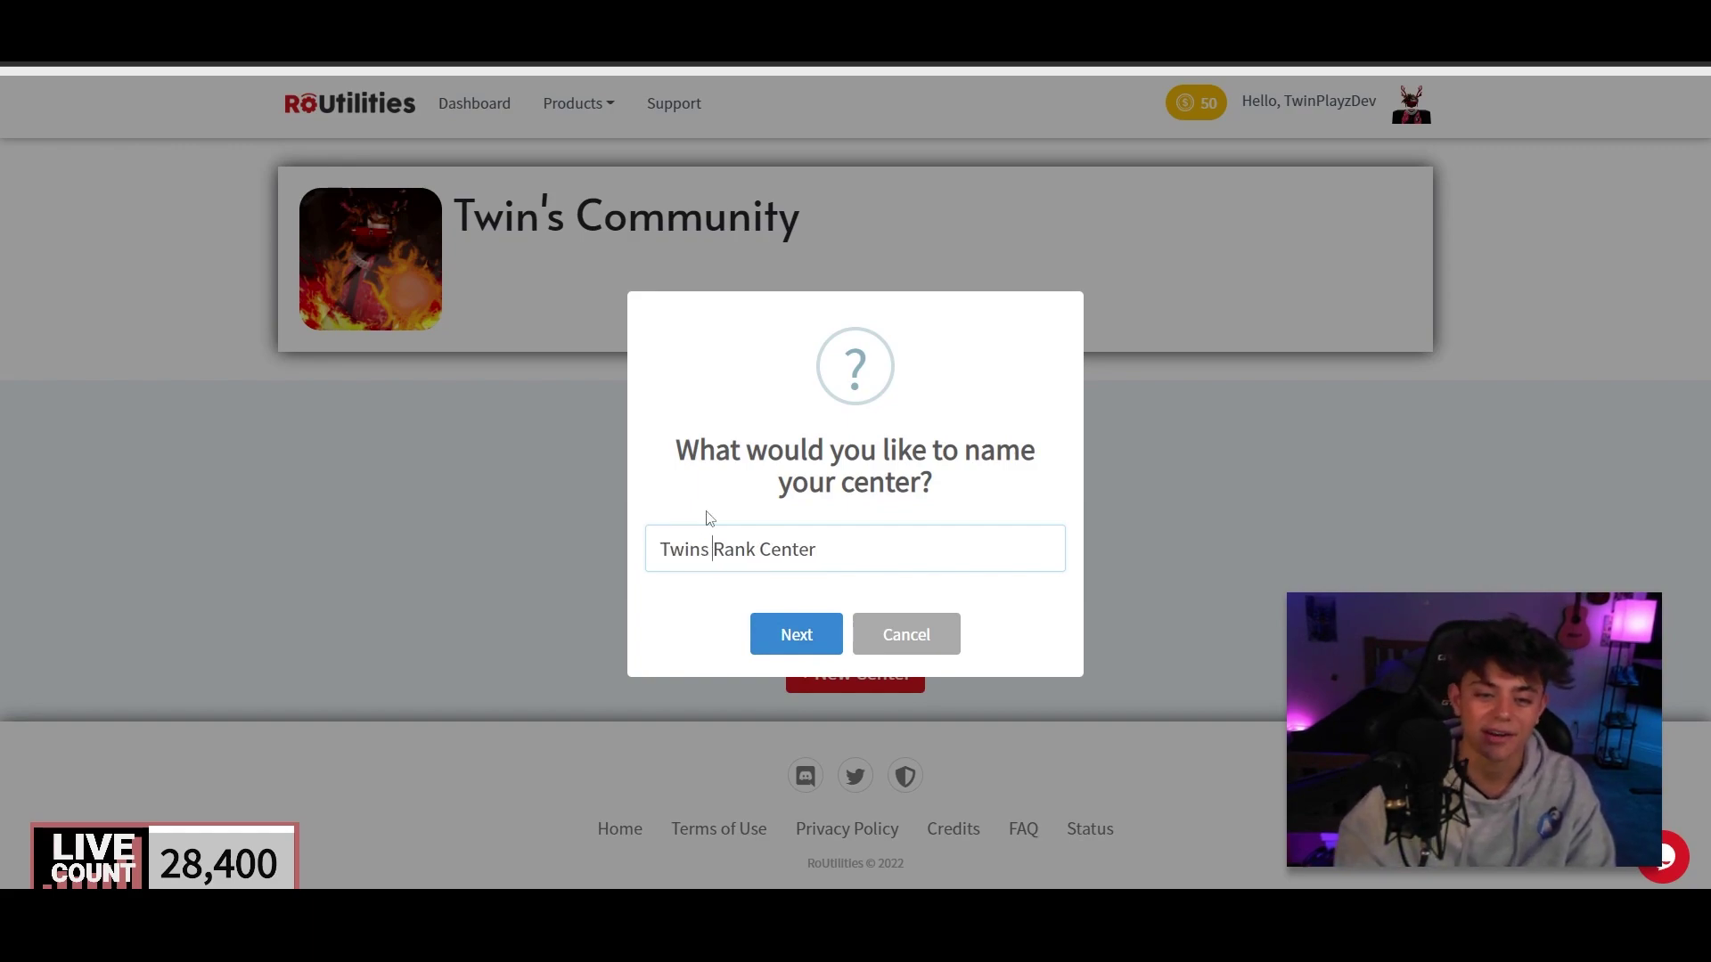
pyautogui.click(797, 634)
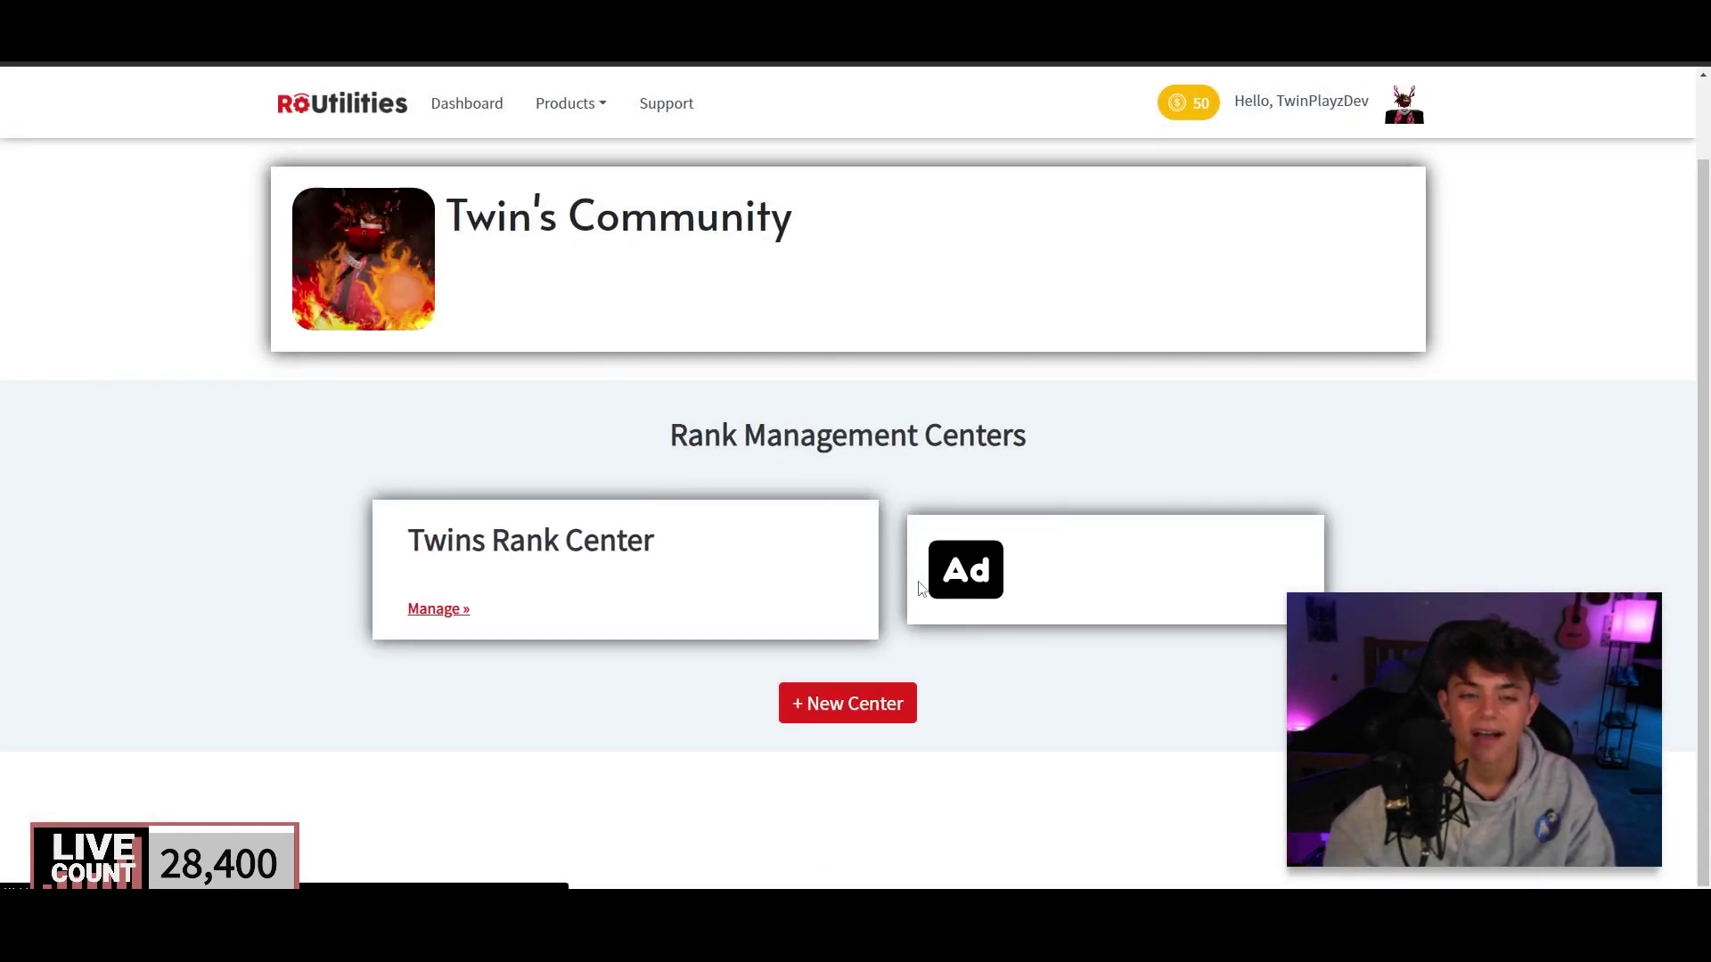
# Open Twins Rank Center for management and review its admin options and gamepass list.
pyautogui.click(437, 610)
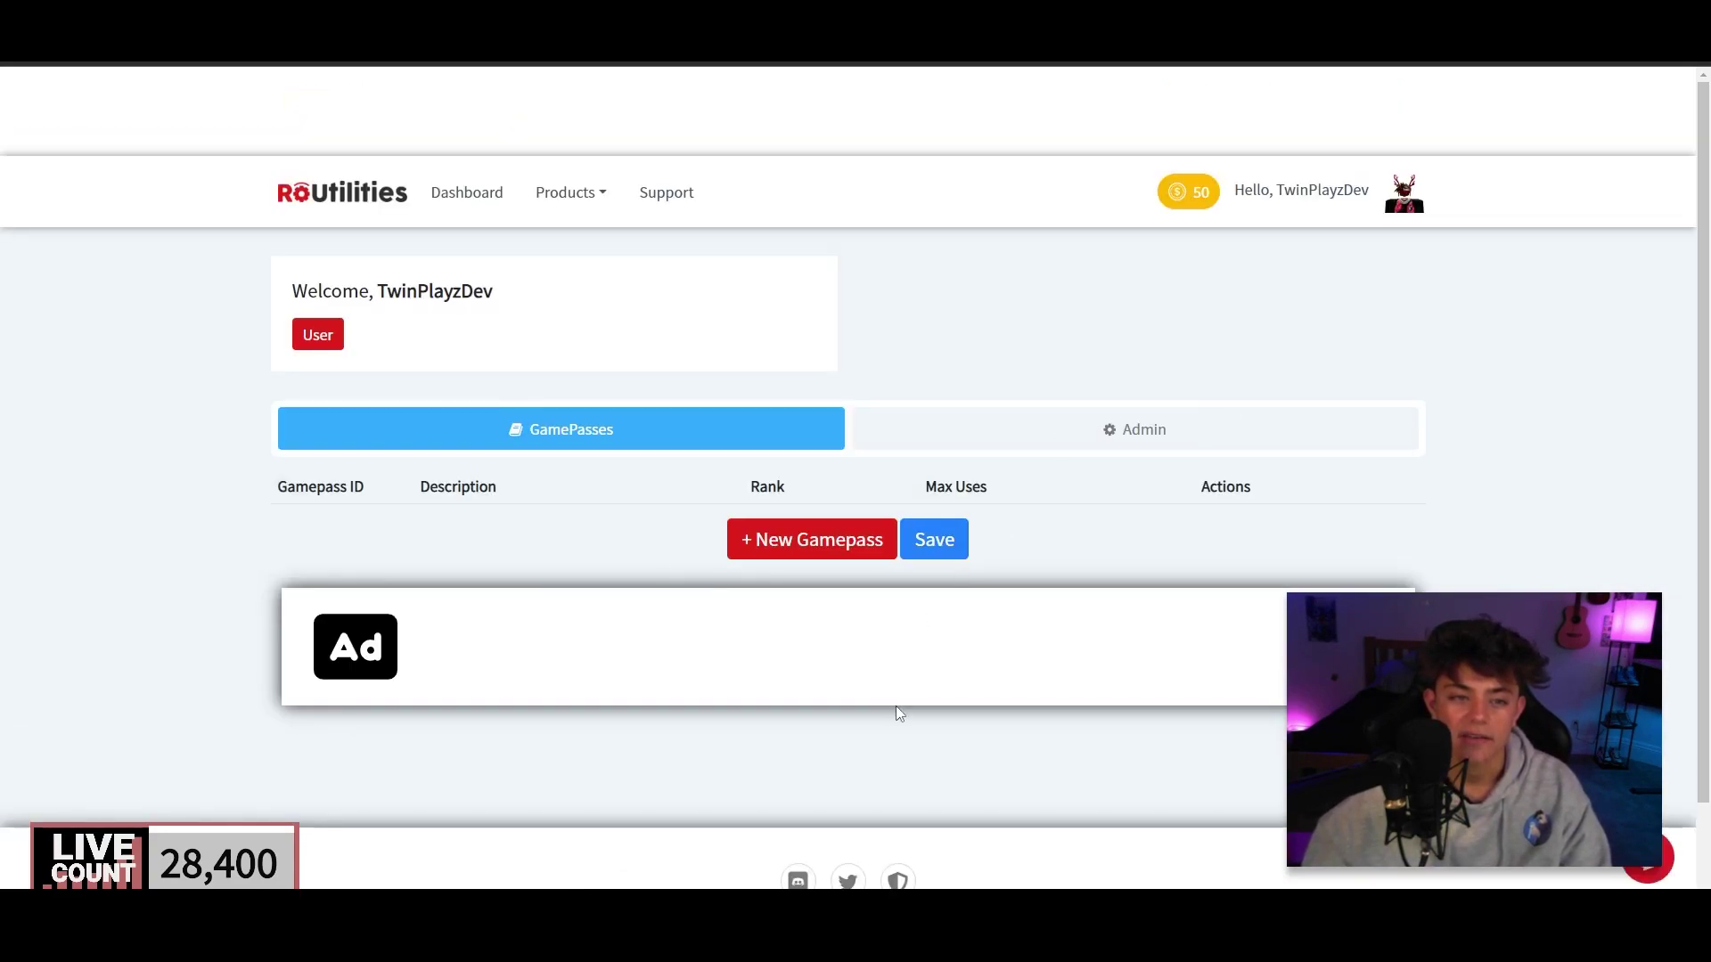
pyautogui.click(991, 429)
pyautogui.scroll(-3, 989, 455)
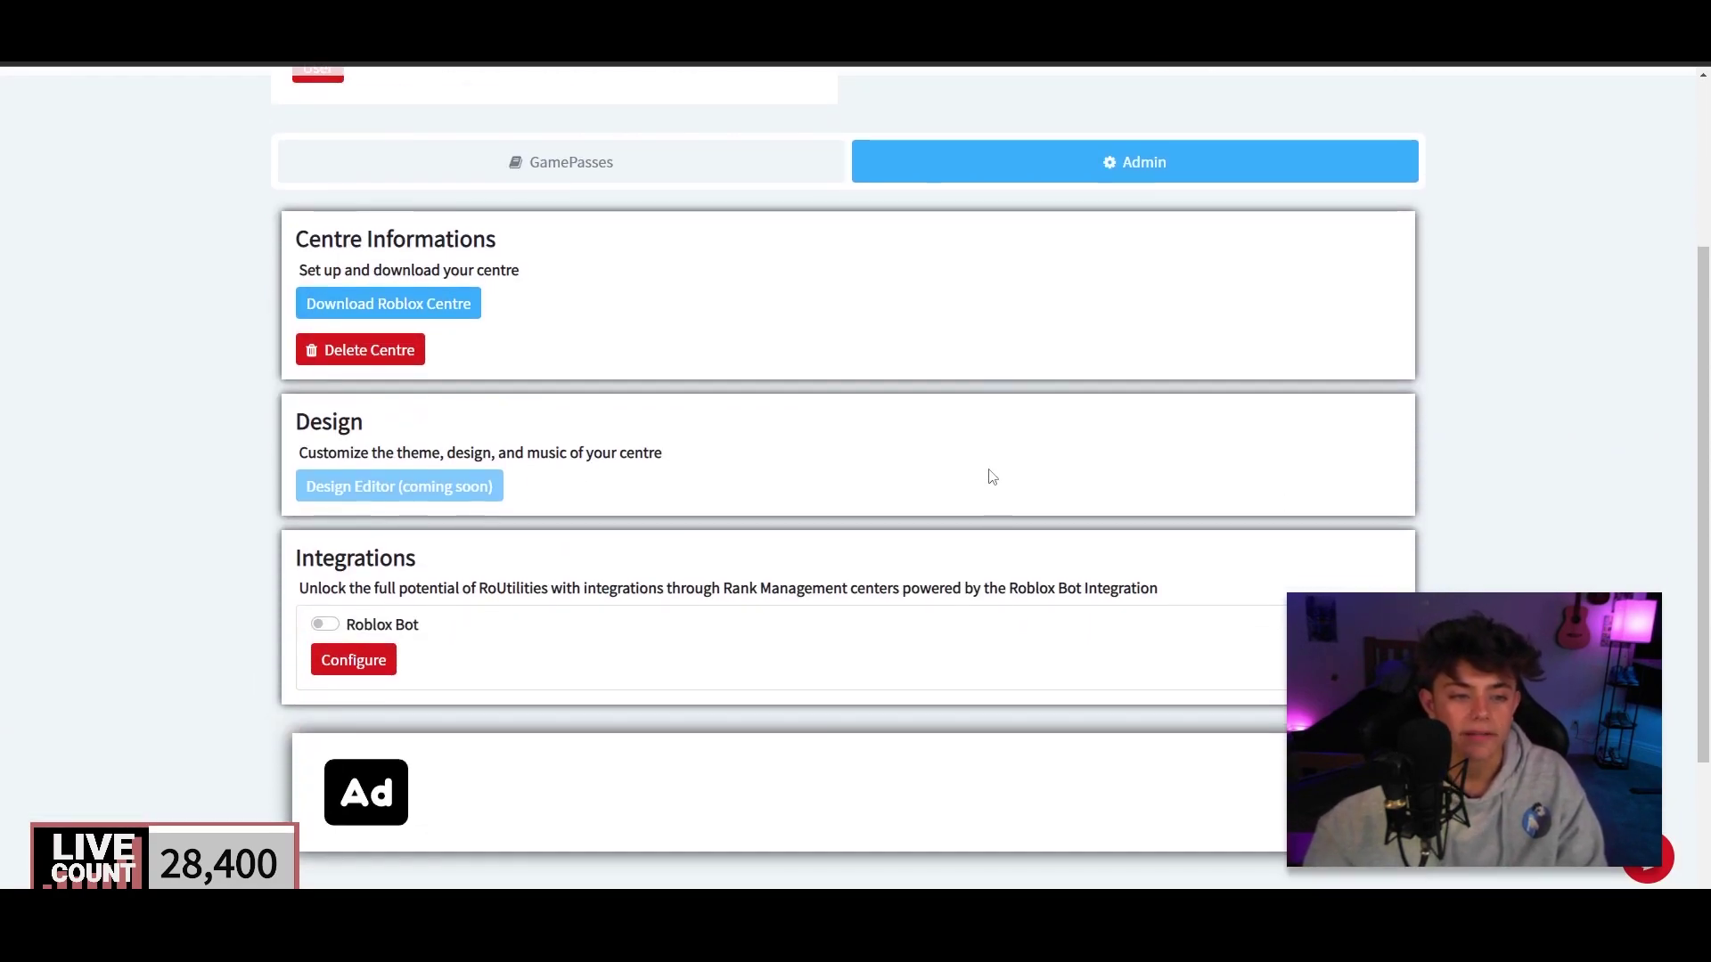
pyautogui.scroll(3, 657, 428)
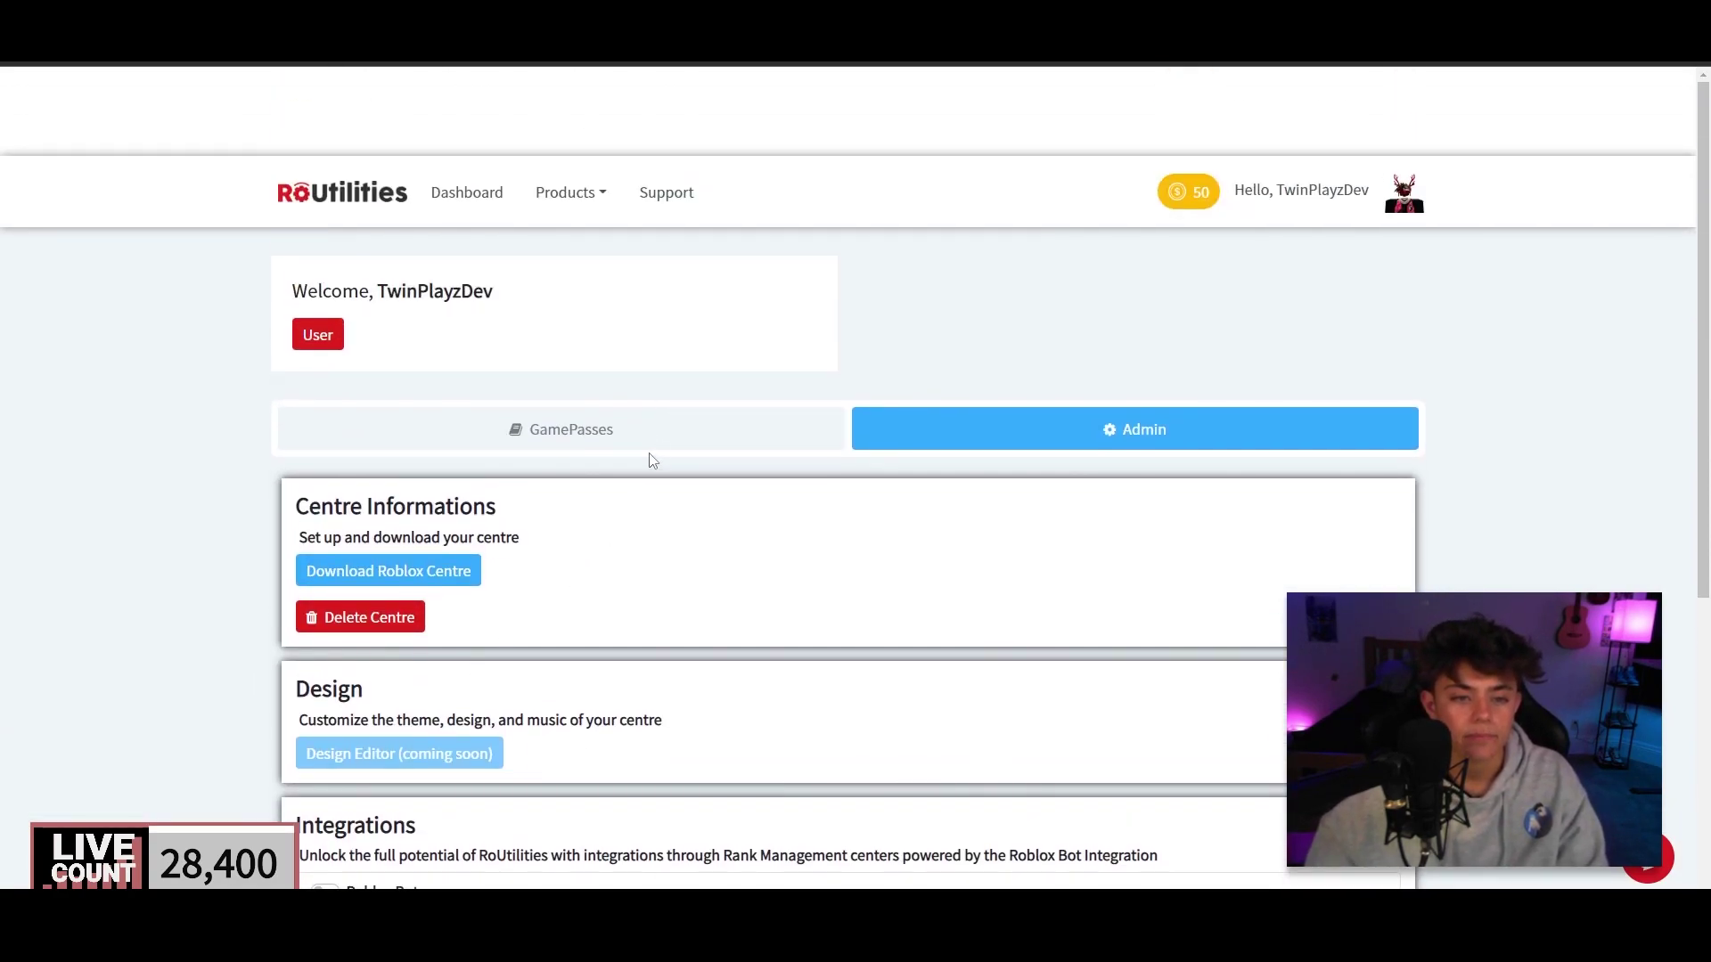
pyautogui.click(656, 432)
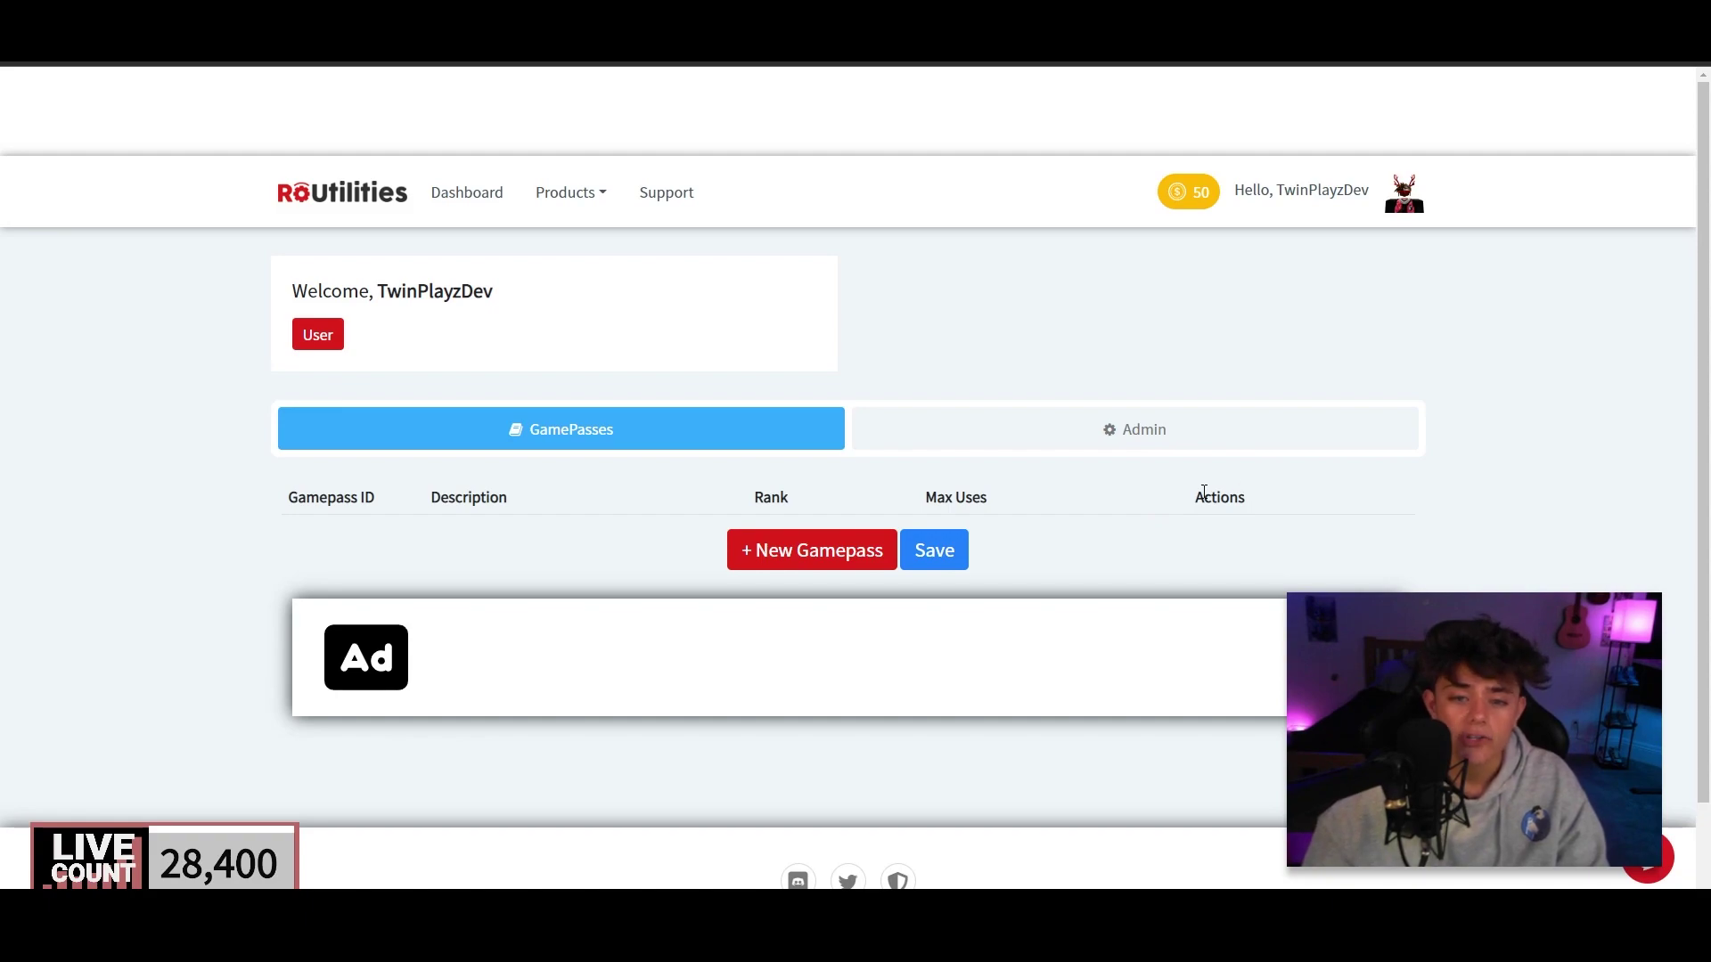
# Download the Roblox centre file from the admin settings and open it in Roblox Studio.
pyautogui.click(1089, 450)
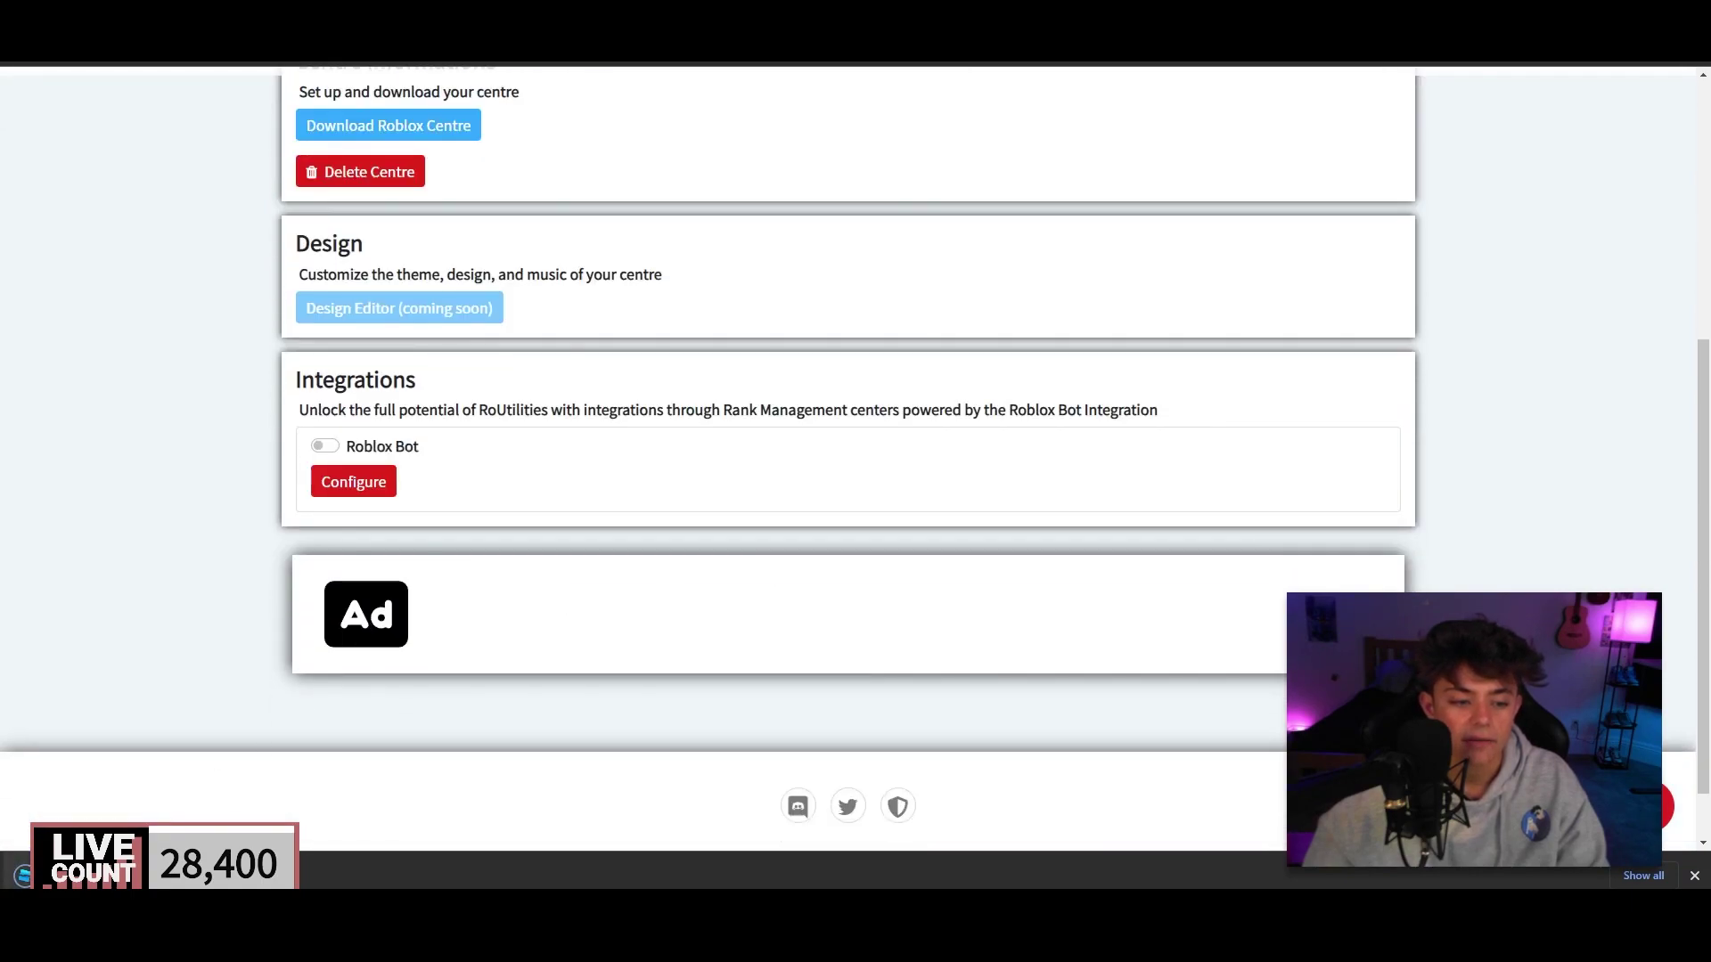
pyautogui.scroll(2, 847, 446)
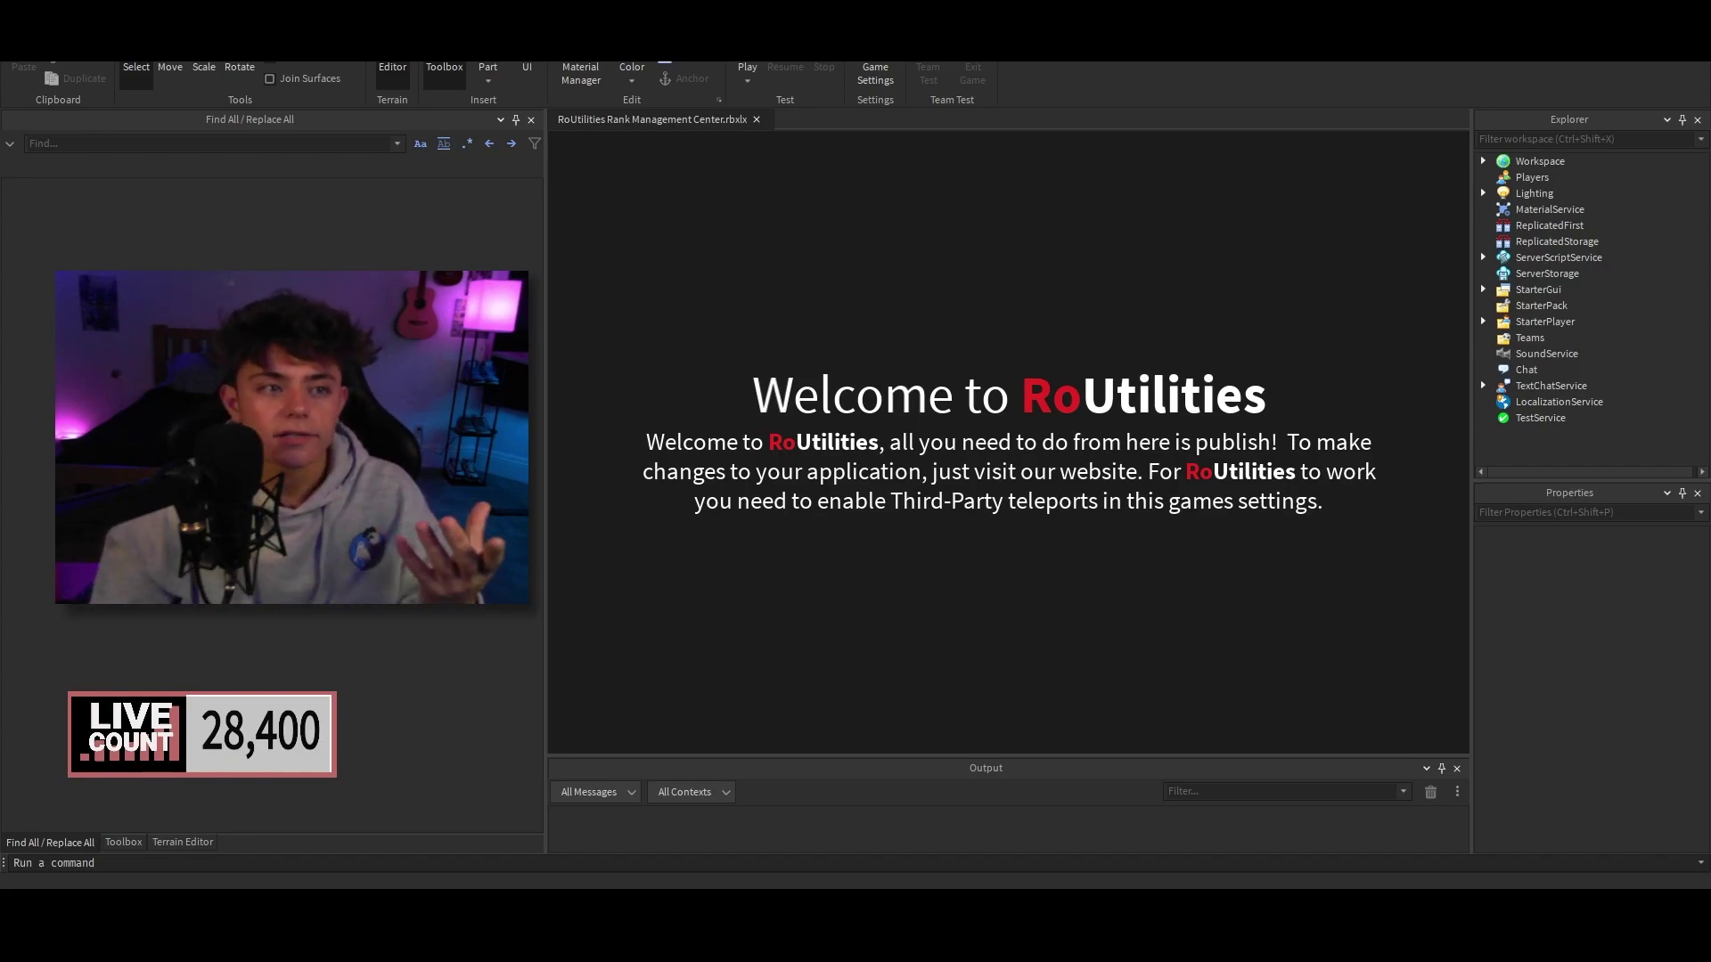
# Start saving the place to Roblox from the game settings and set Twin's Community as its creator.
pyautogui.click(878, 73)
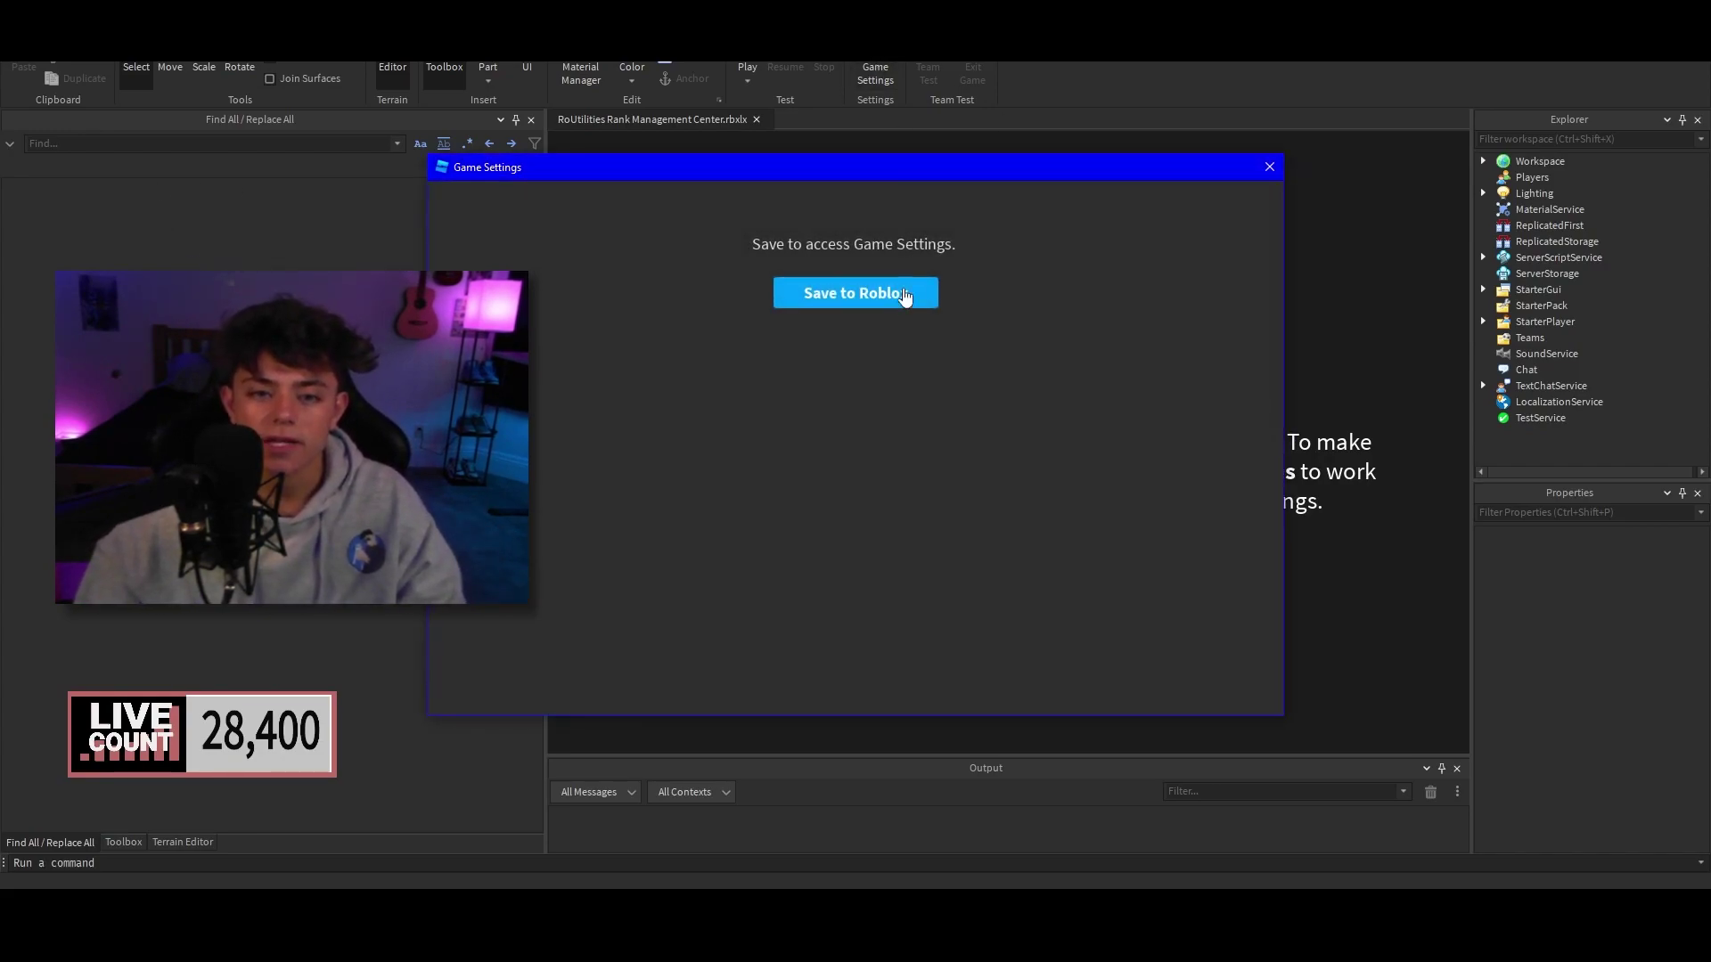
pyautogui.click(897, 307)
pyautogui.click(890, 387)
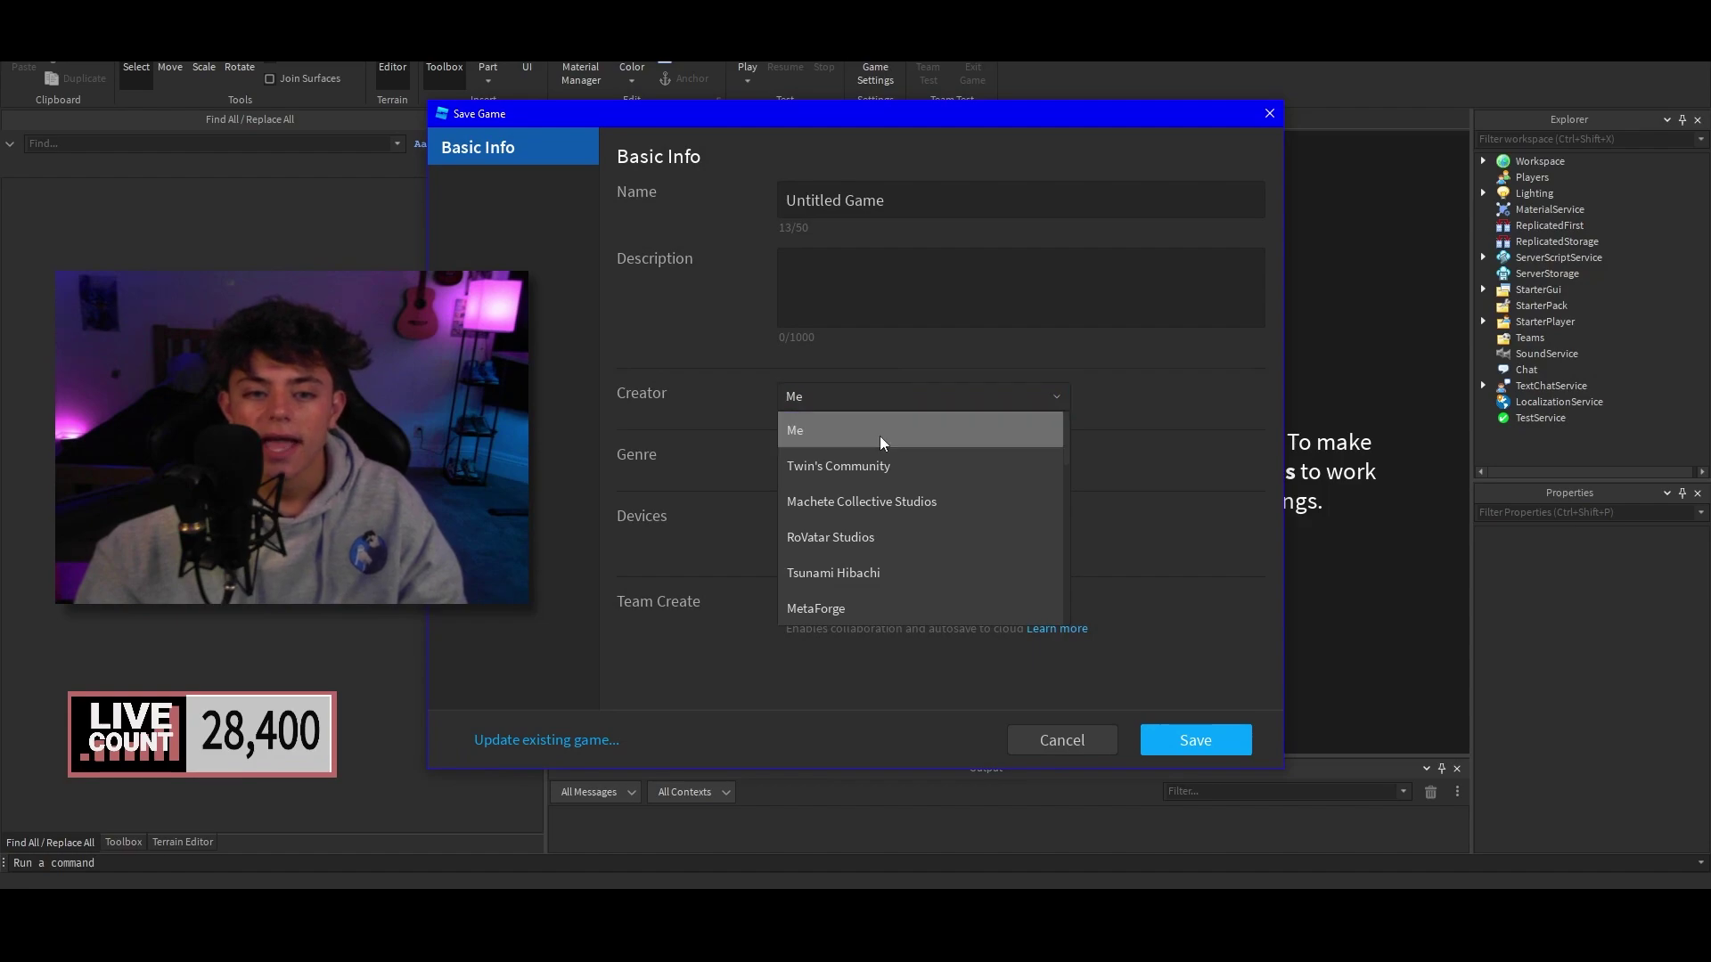
pyautogui.click(876, 467)
# Name the game "Rank Center", give it the description "Watch my tutorial on this!" and save it.
pyautogui.click(802, 197)
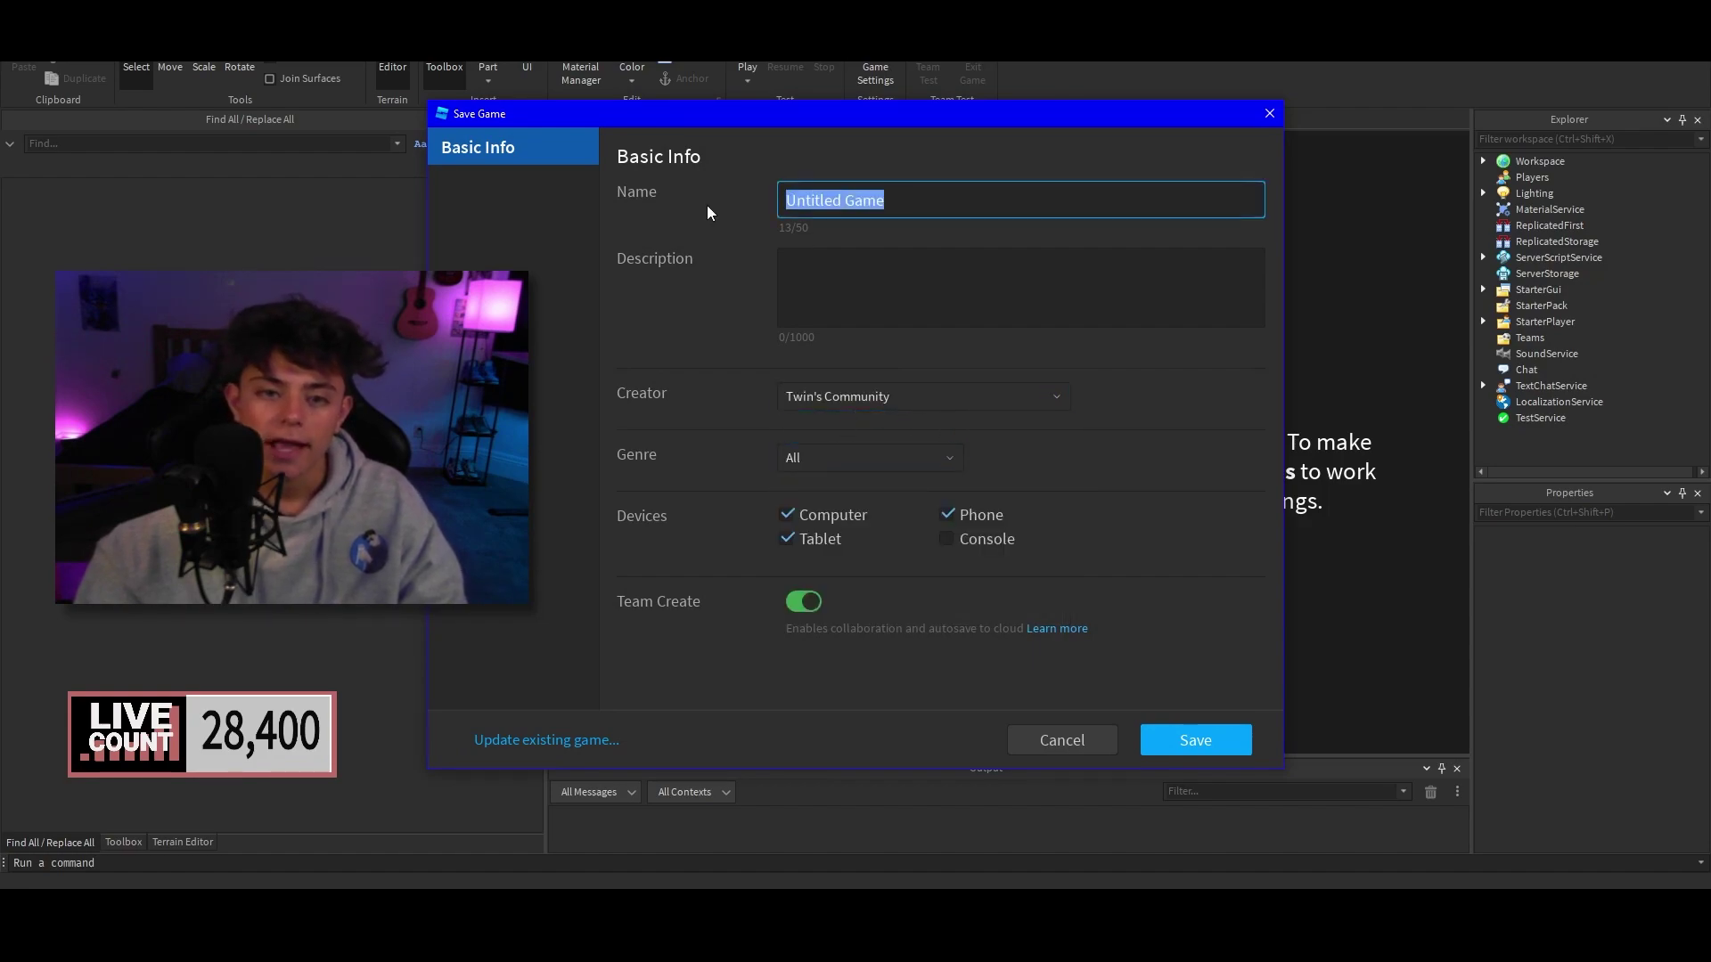
pyautogui.press('BackSpace')
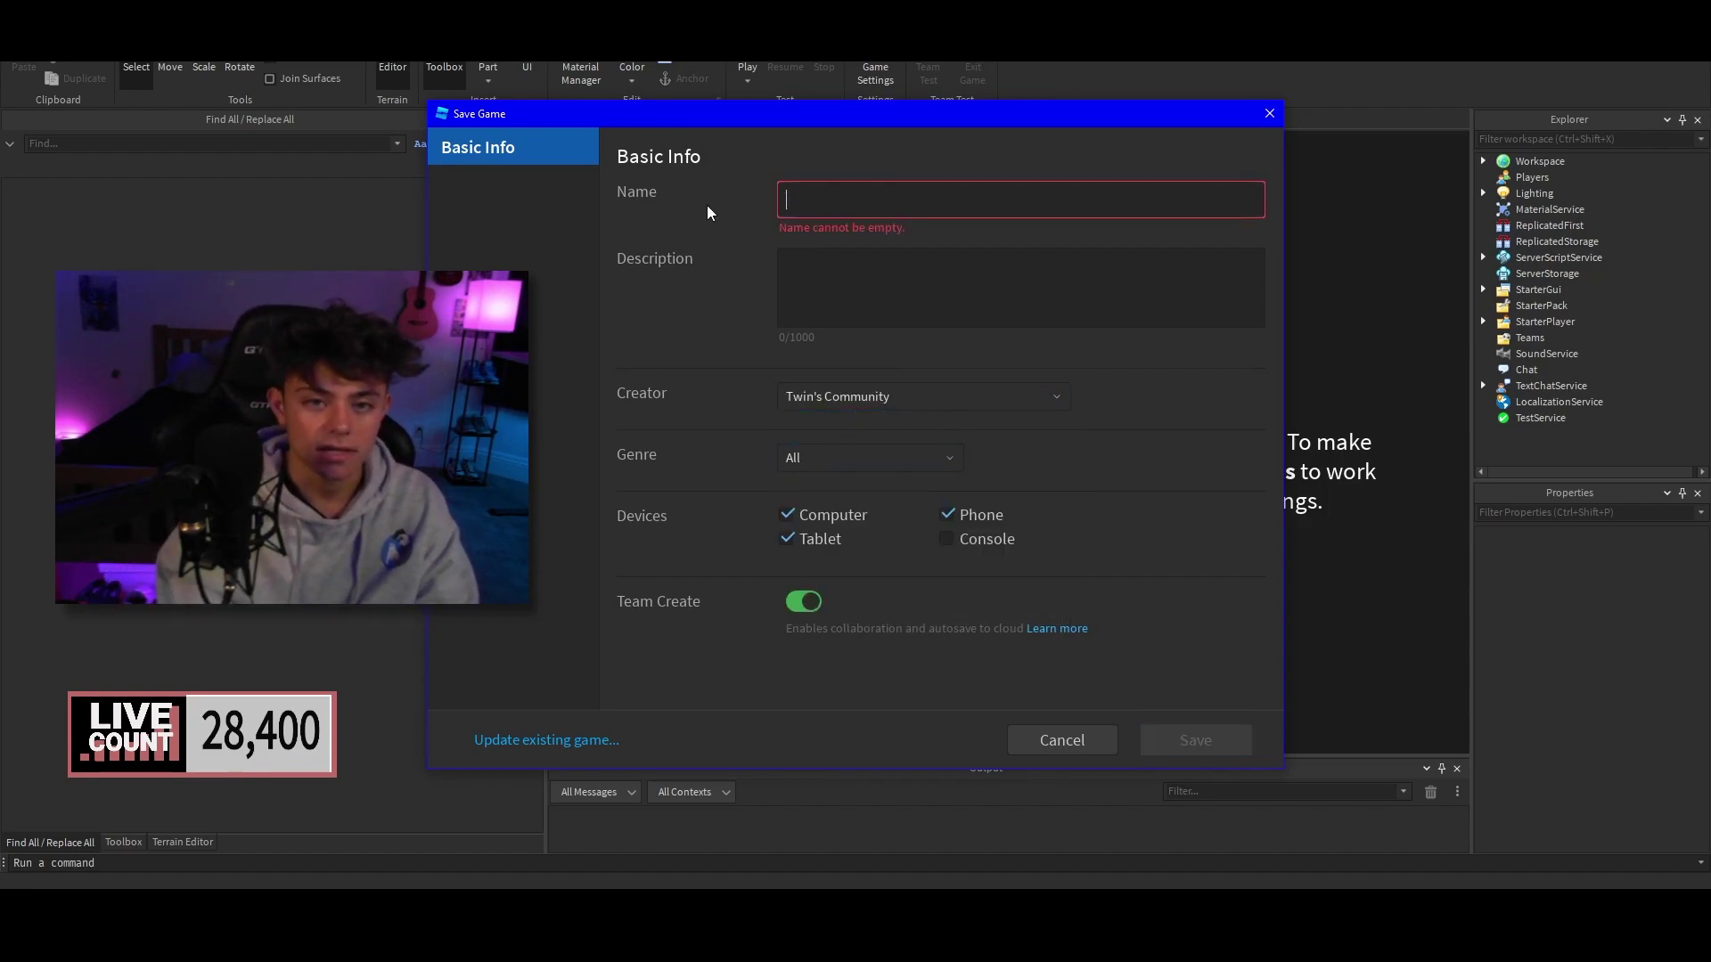
pyautogui.write('Rank Center')
pyautogui.click(902, 289)
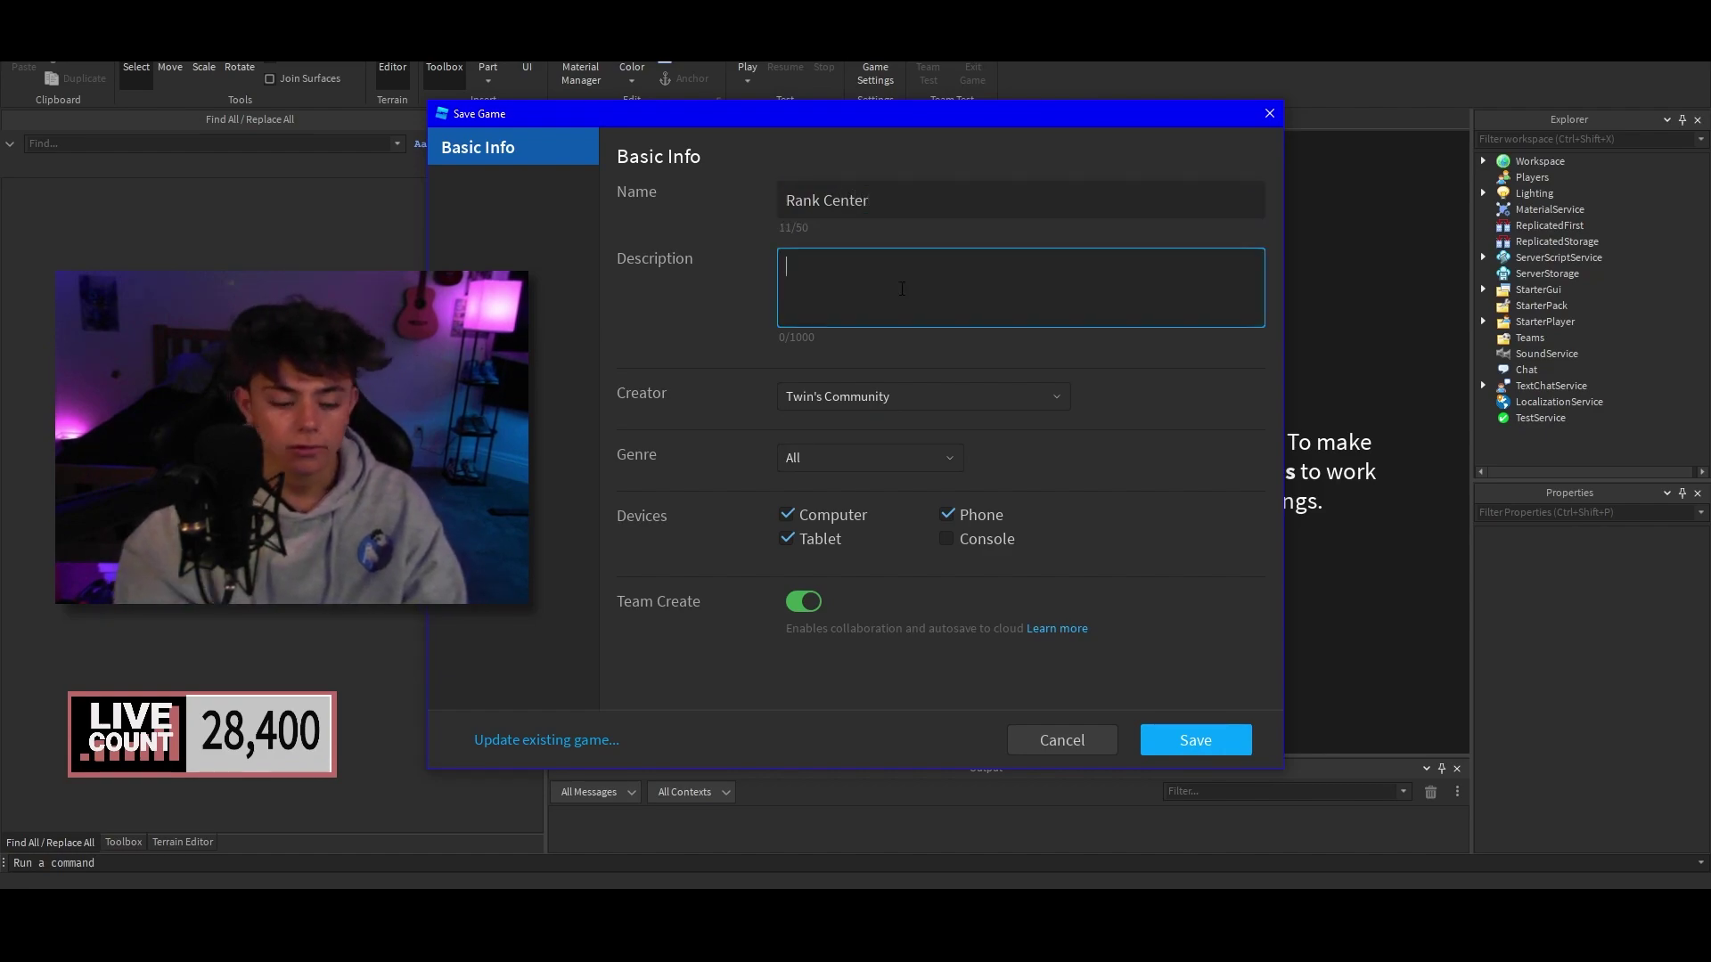
pyautogui.write('Watch my tutorial')
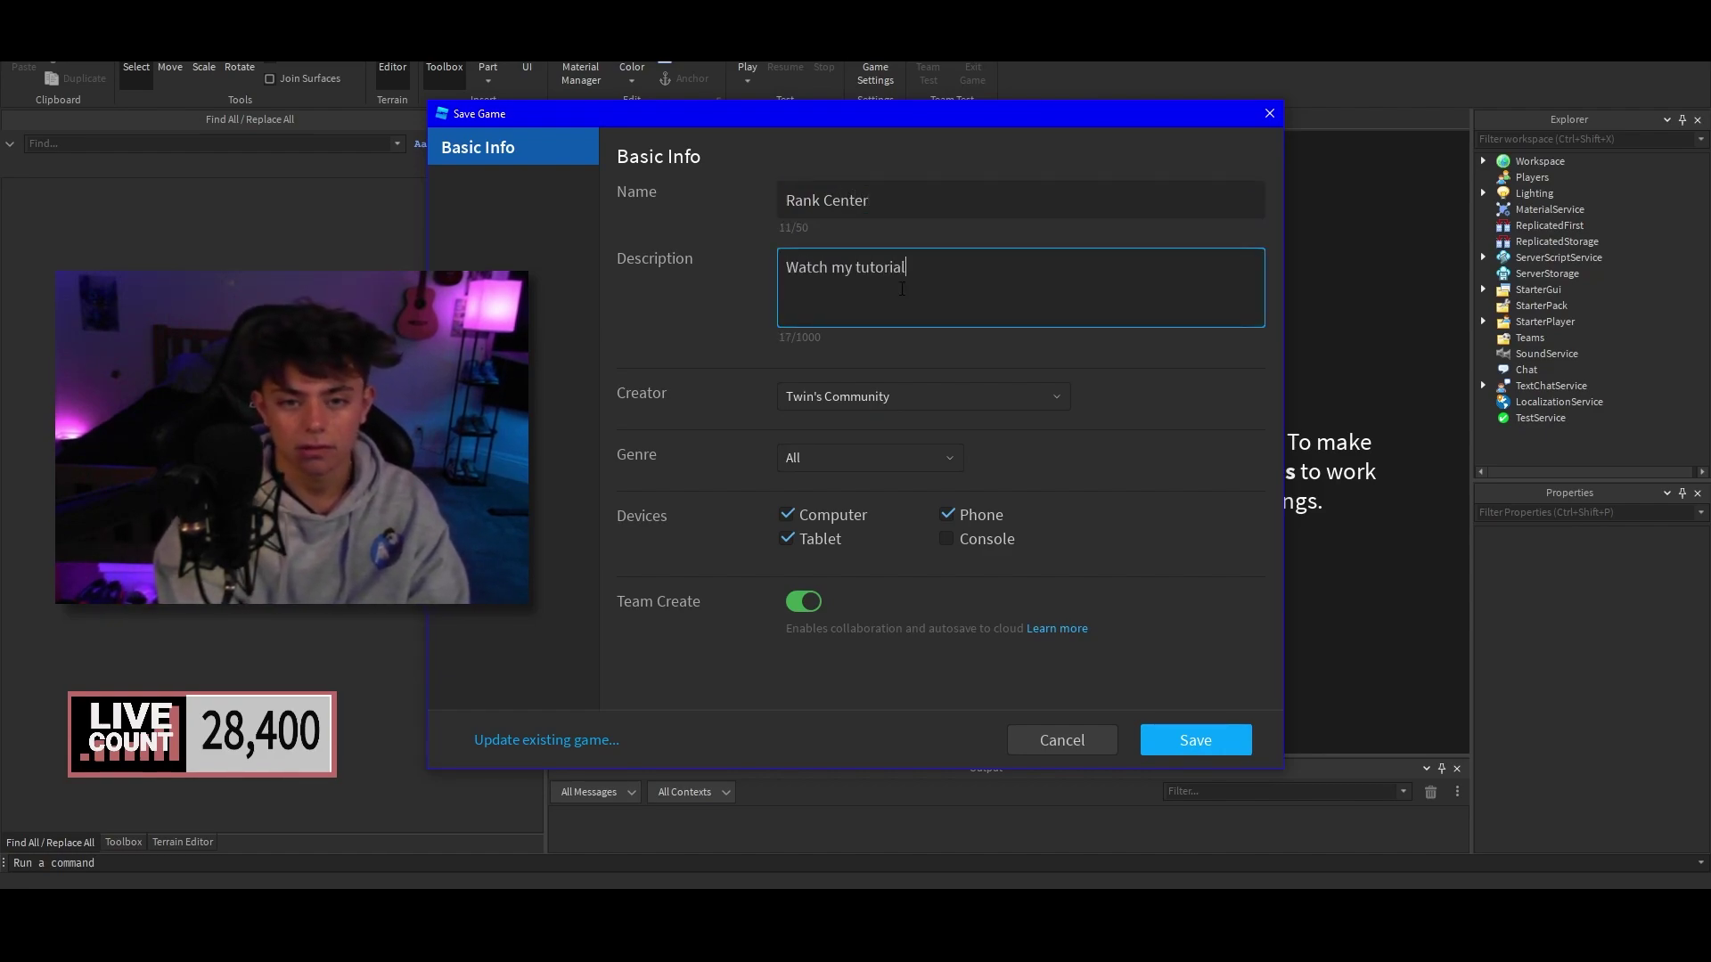
pyautogui.write(' on this!')
pyautogui.click(1161, 473)
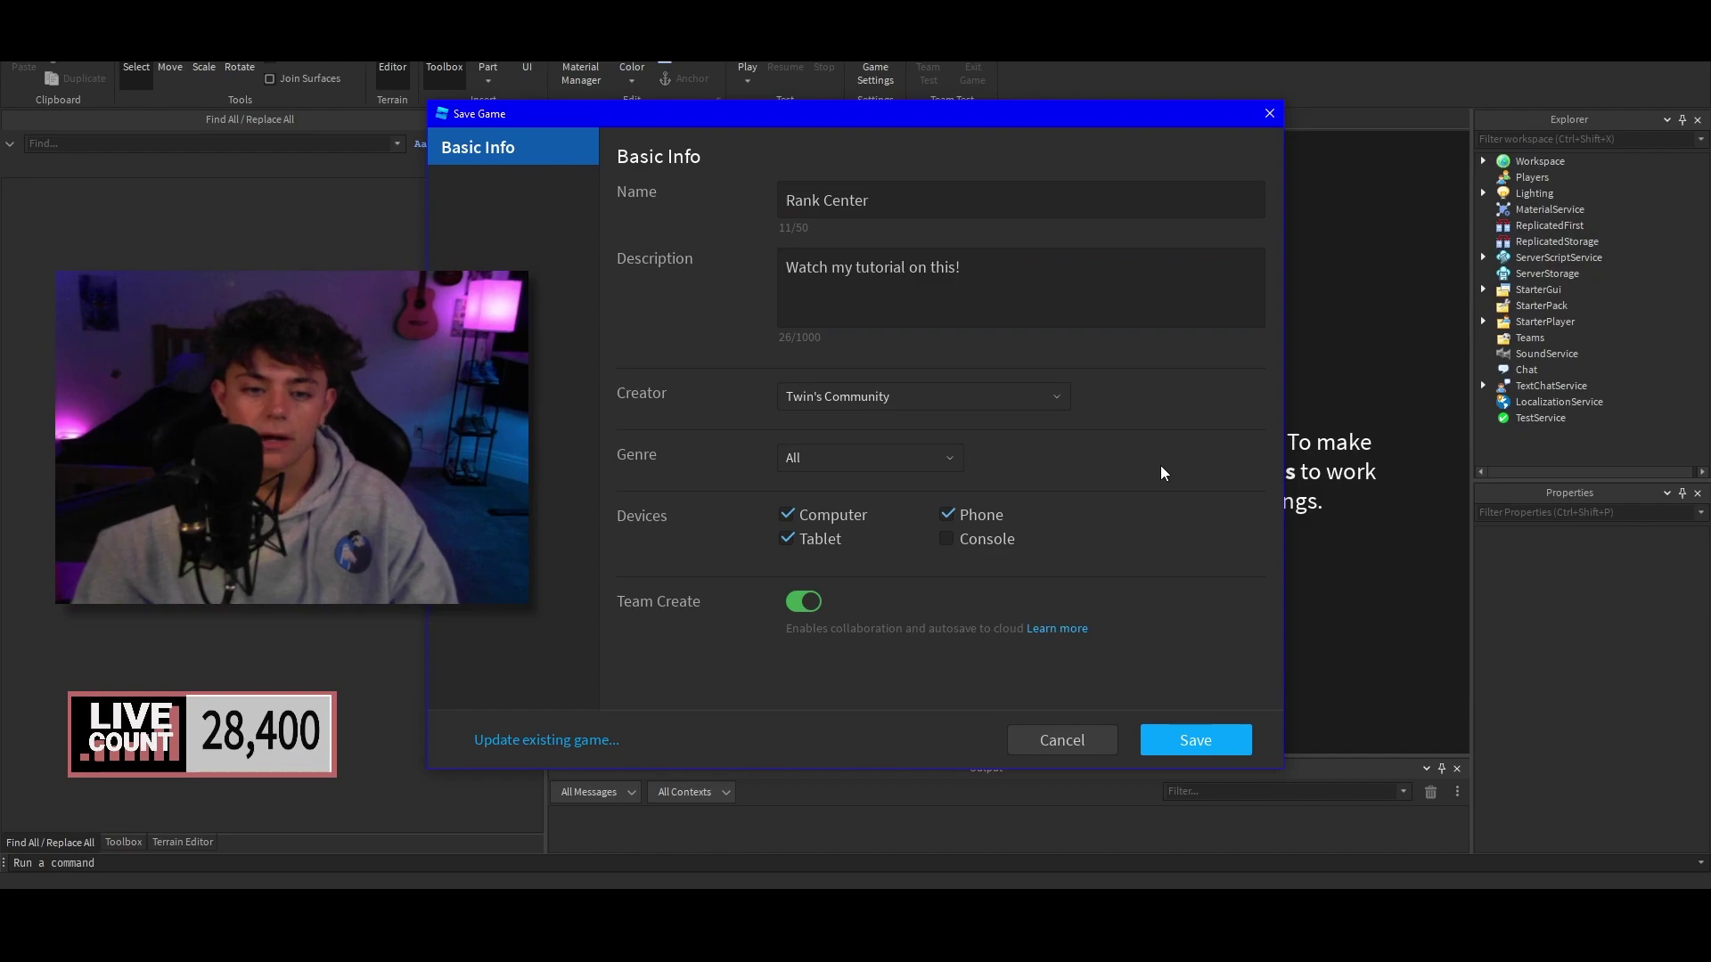
pyautogui.click(1155, 728)
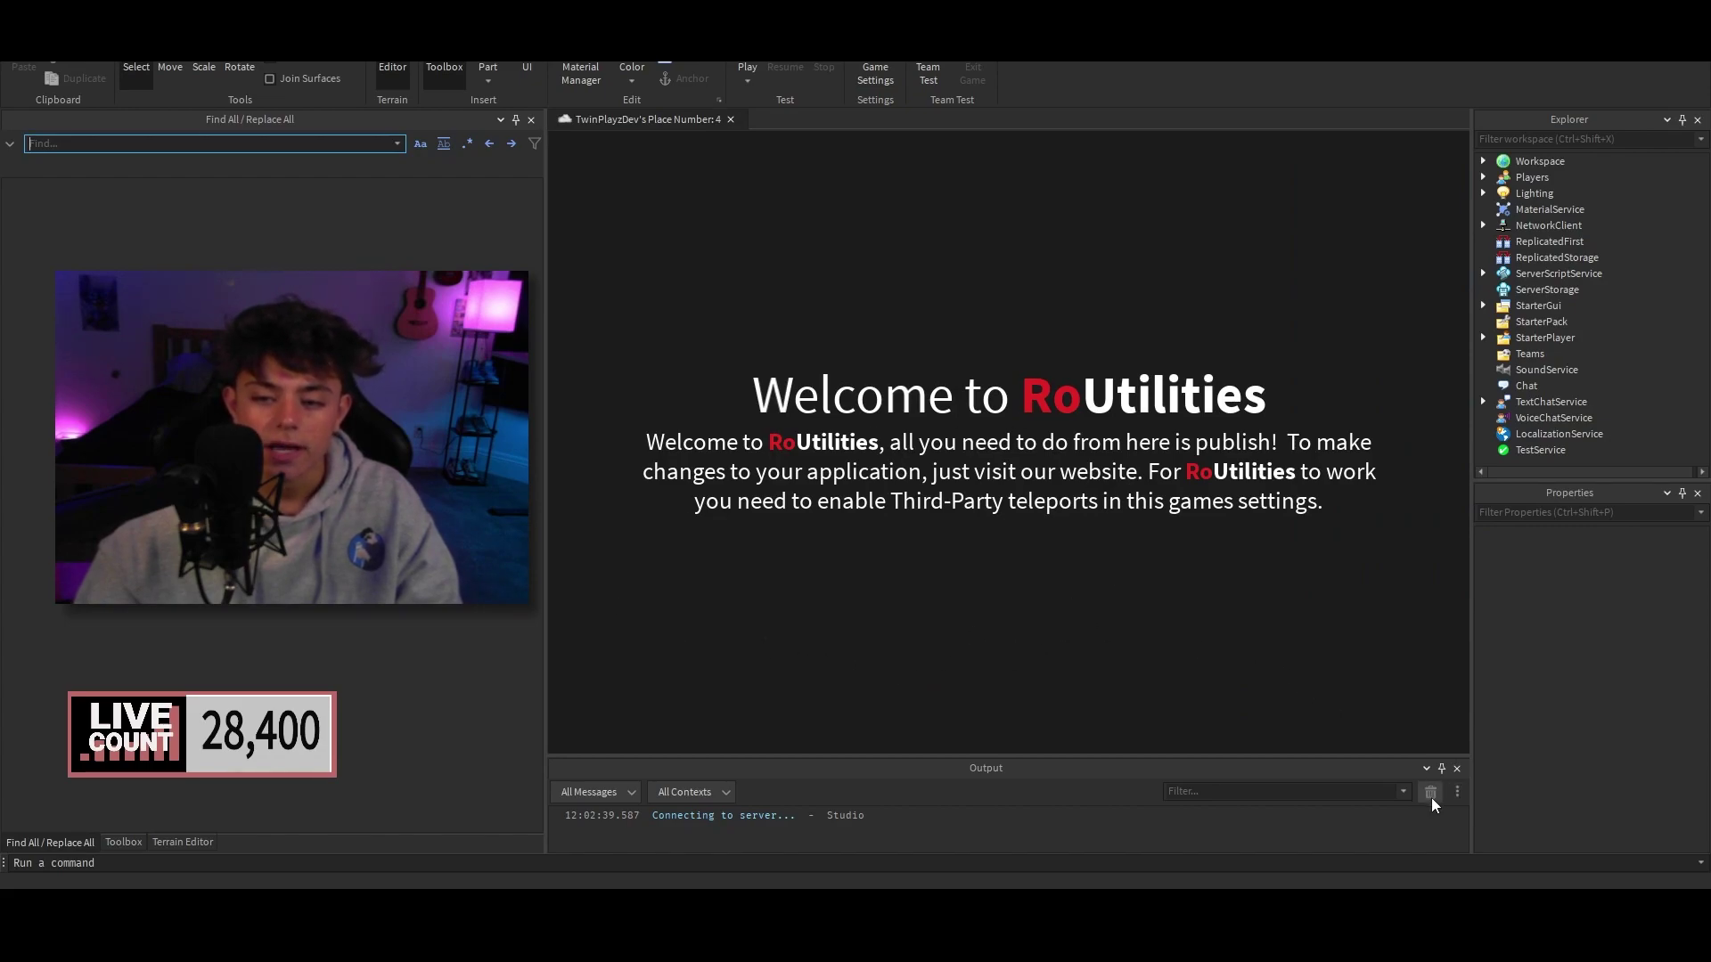
# Allow third-party teleports in the saved game's security settings.
pyautogui.click(875, 75)
pyautogui.click(517, 319)
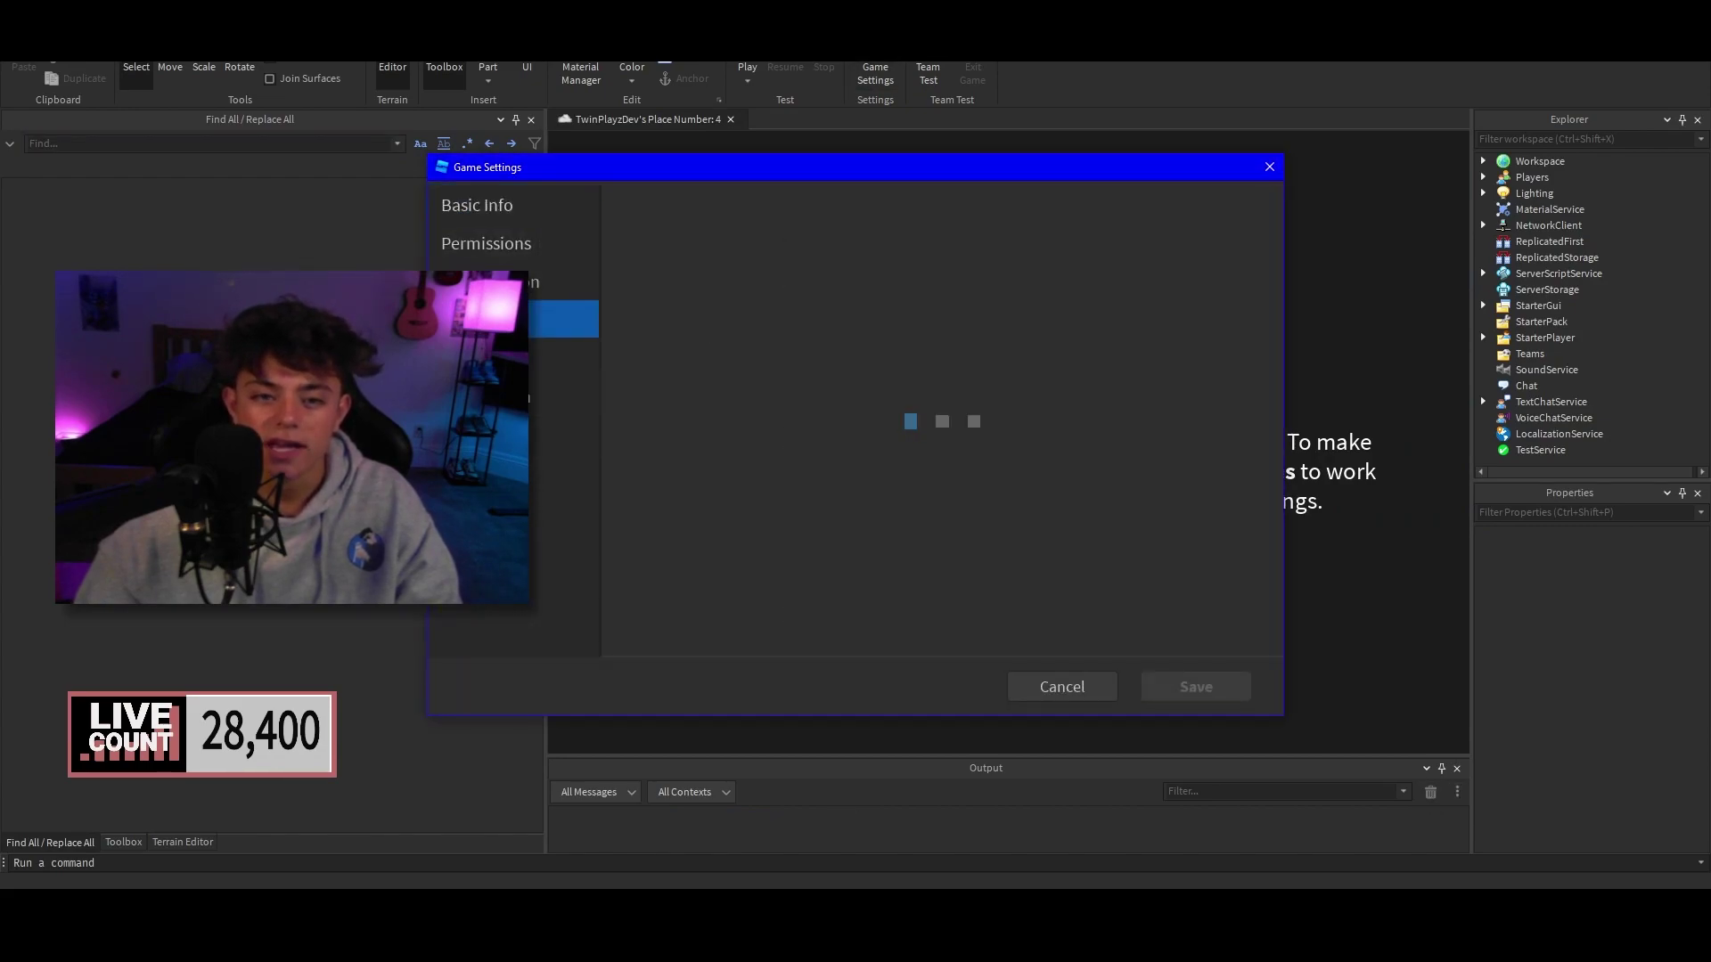
pyautogui.click(811, 498)
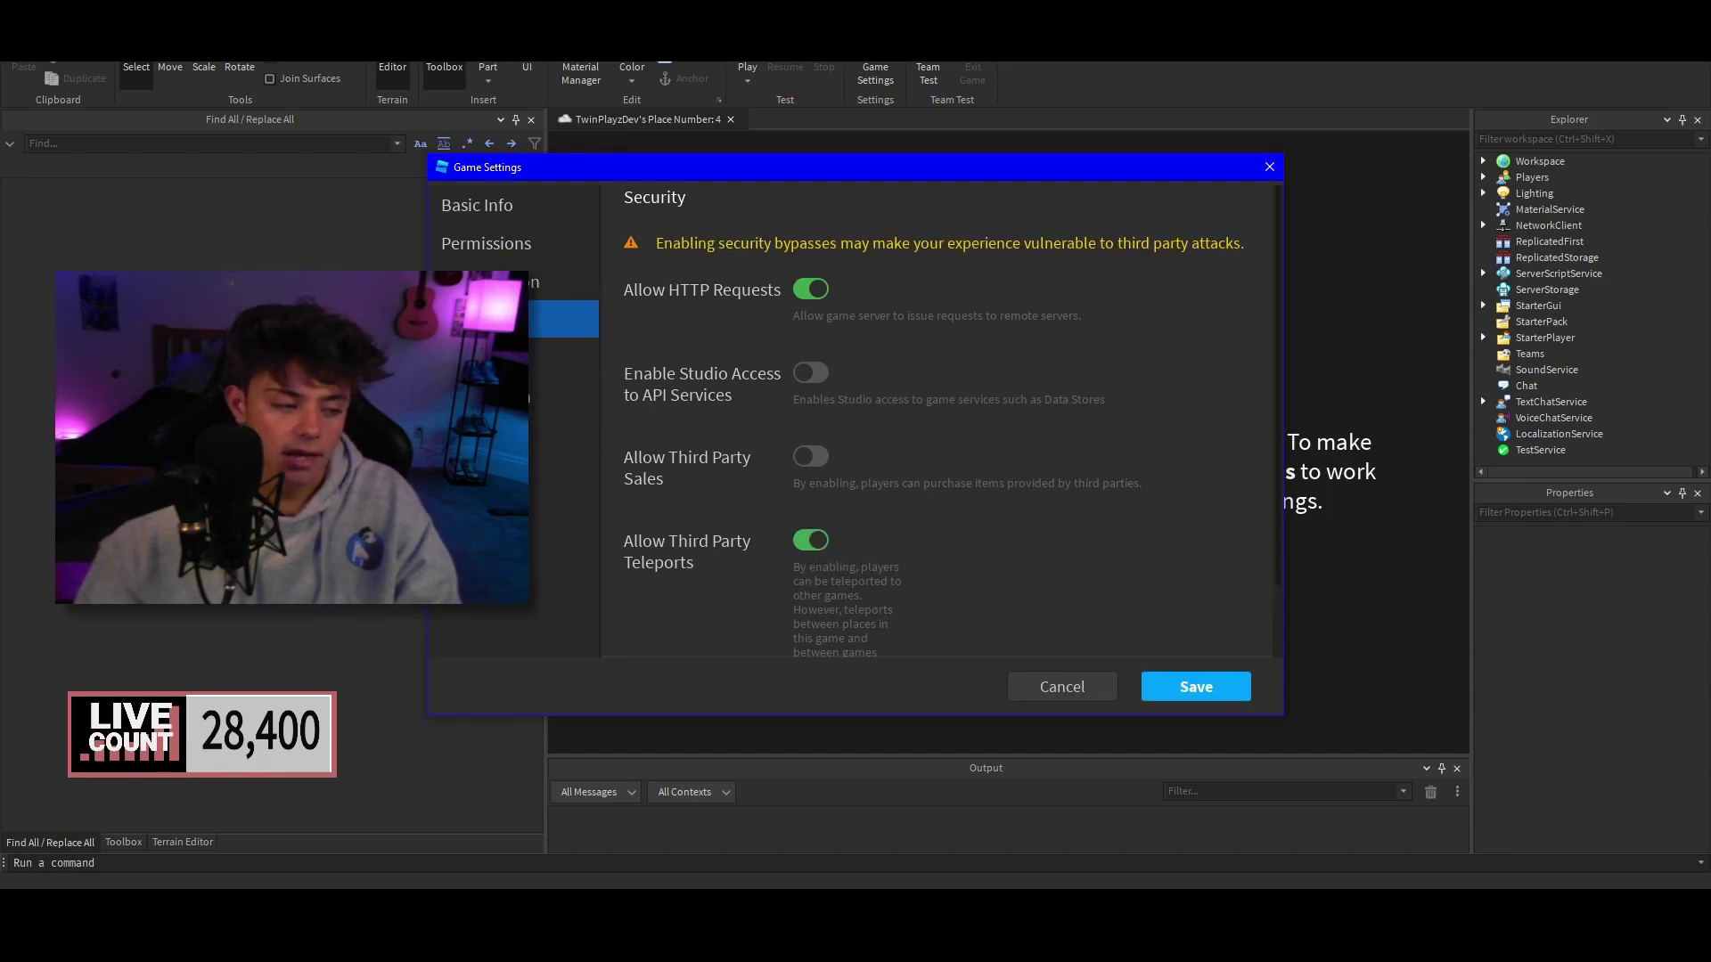
pyautogui.moveTo(960, 167); pyautogui.dragTo(1190, 160)
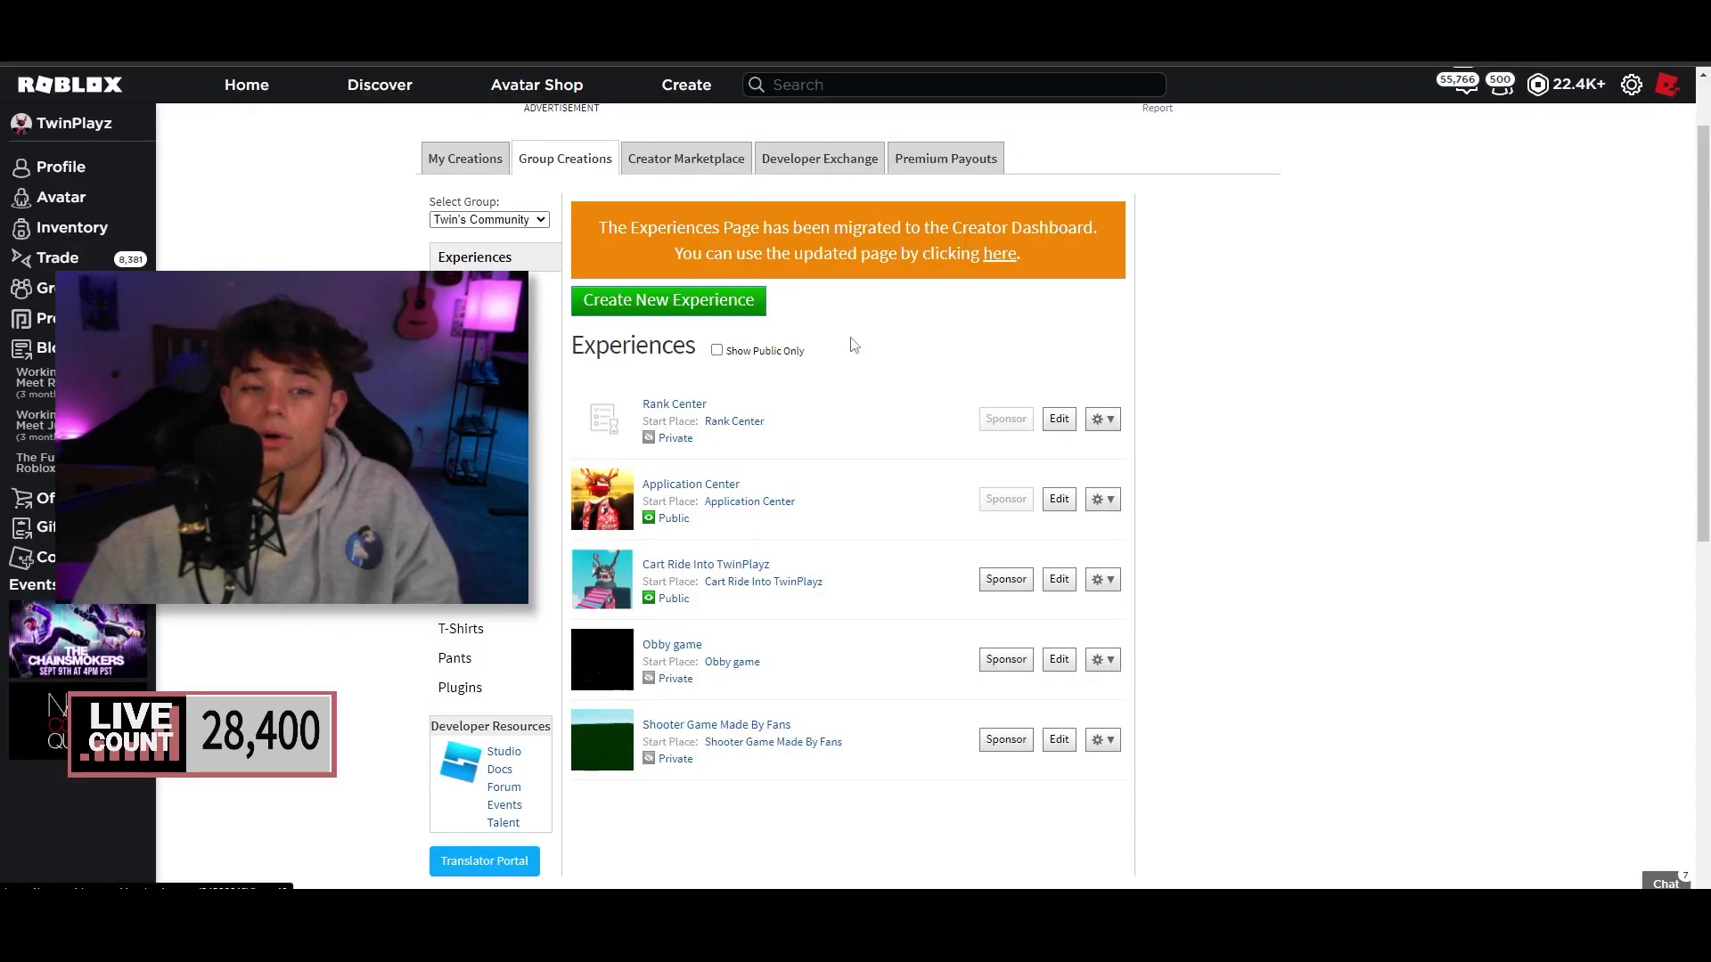
# Switch to the Roblox website, set the Rank Center experience's privacy to Public and save the change.
pyautogui.click(648, 445)
pyautogui.click(585, 392)
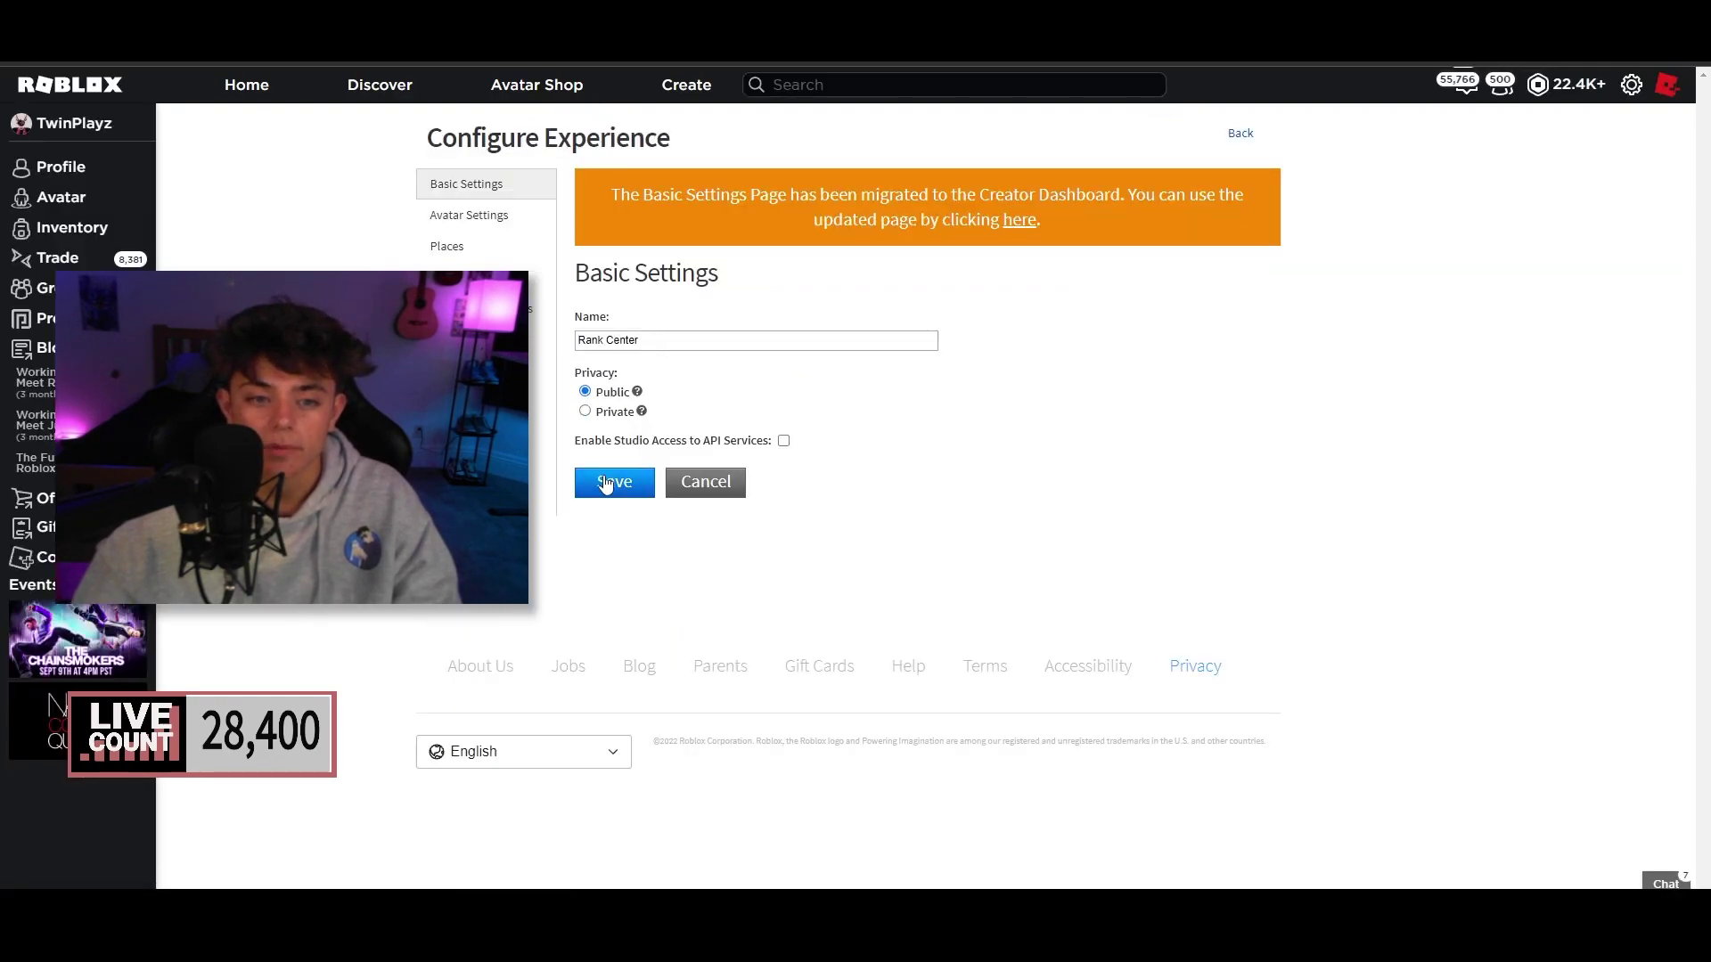
pyautogui.click(606, 484)
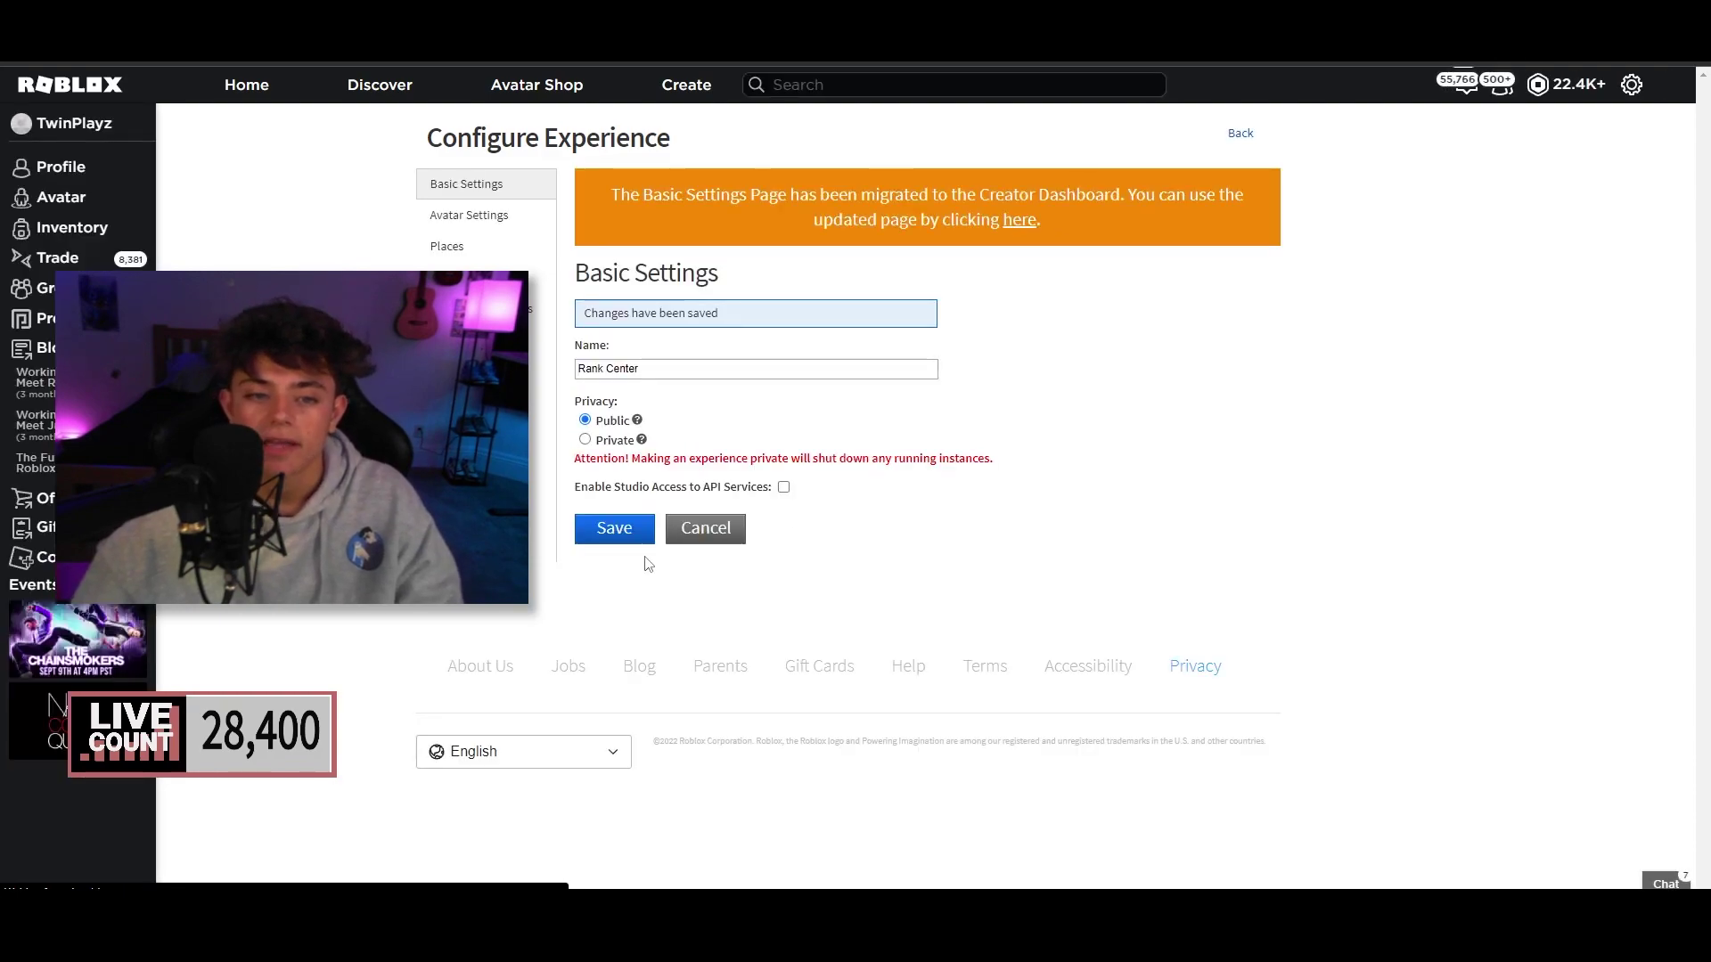
pyautogui.click(639, 539)
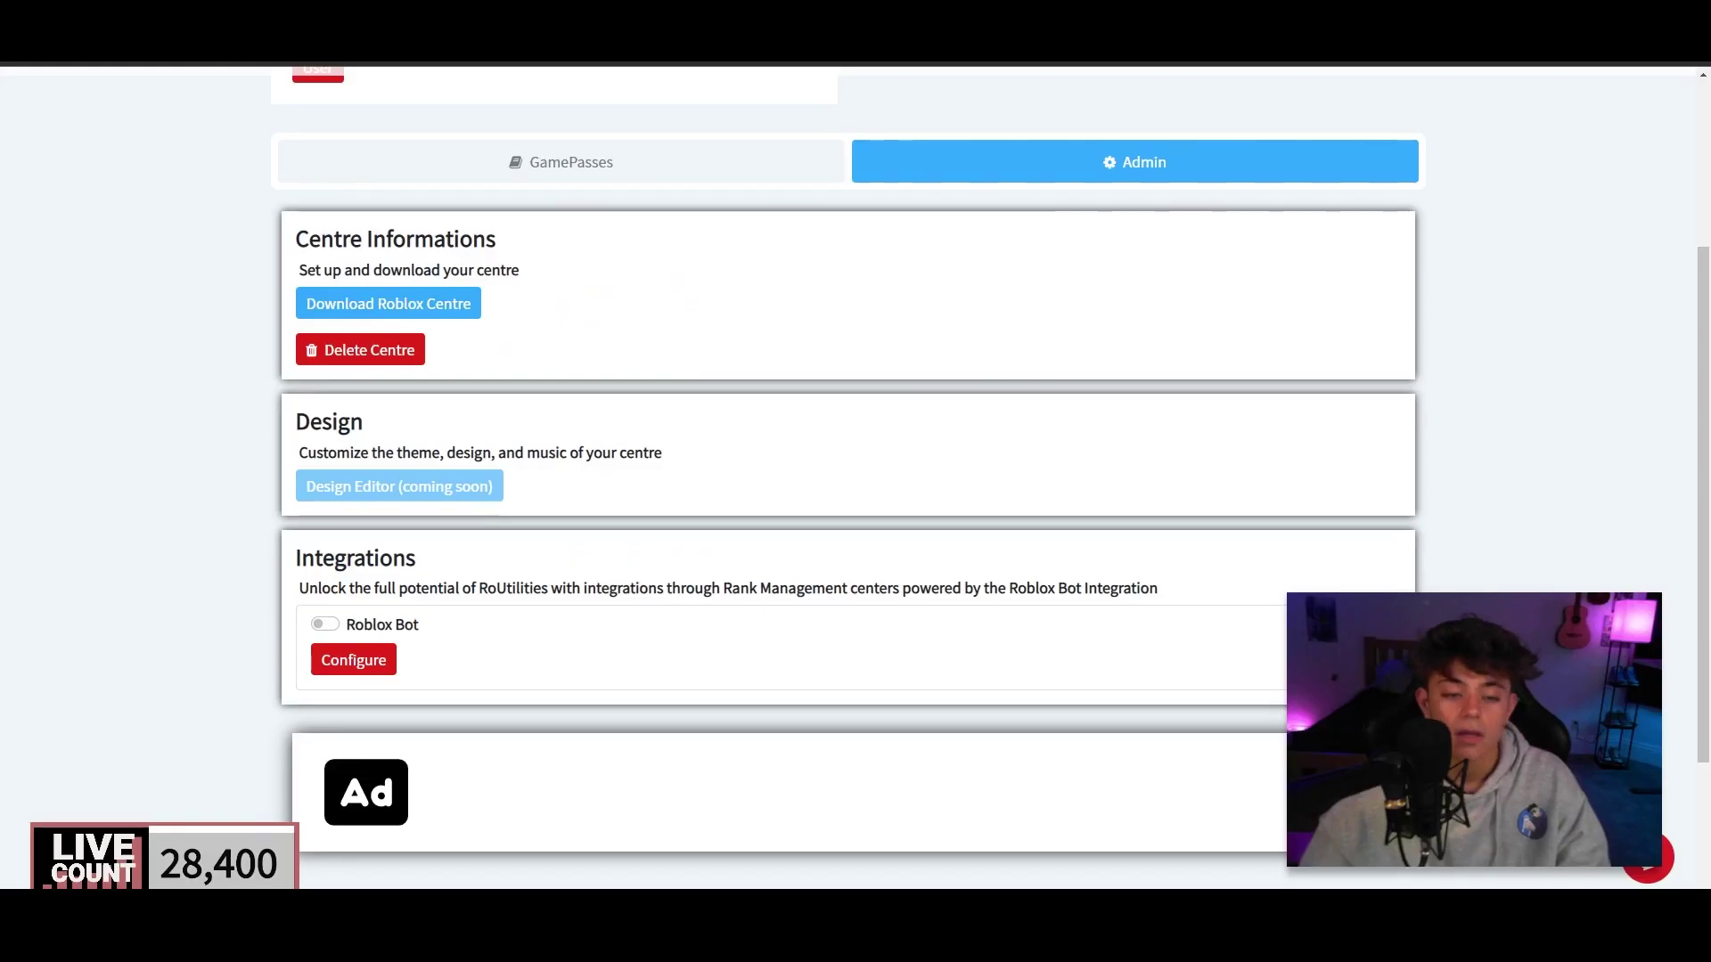
# Switch back to RoUtilities and enable the Roblox Bot integration for the rank center.
pyautogui.scroll(3, 892, 579)
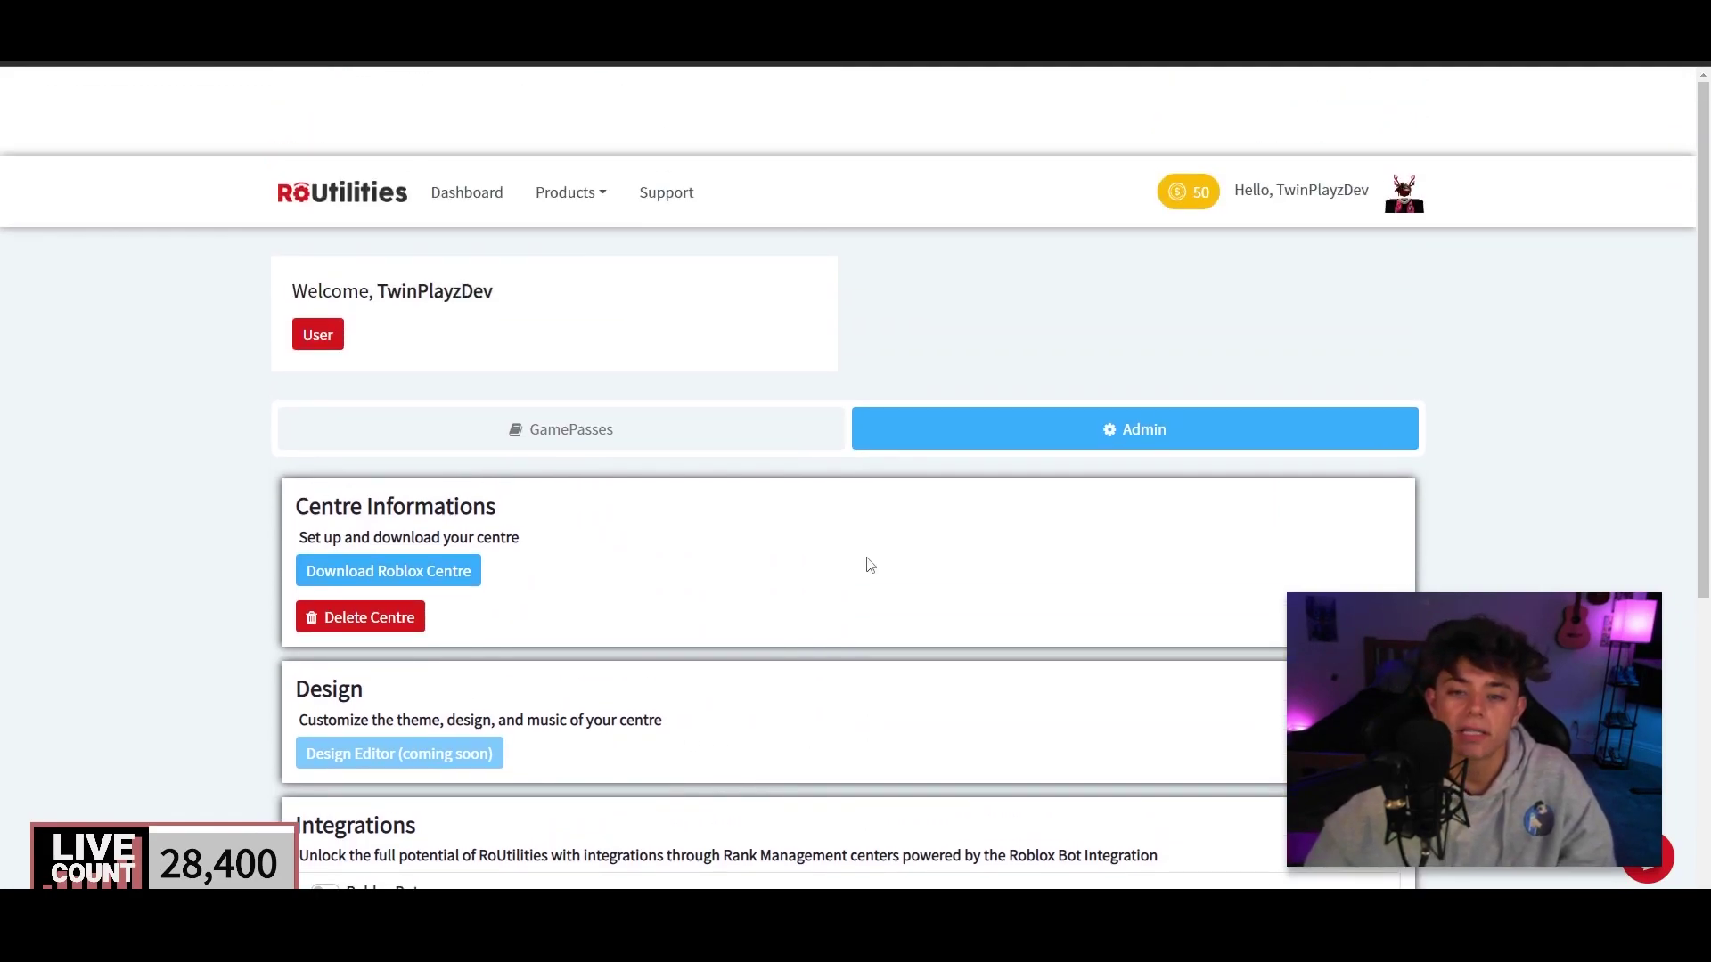
pyautogui.scroll(-2, 870, 565)
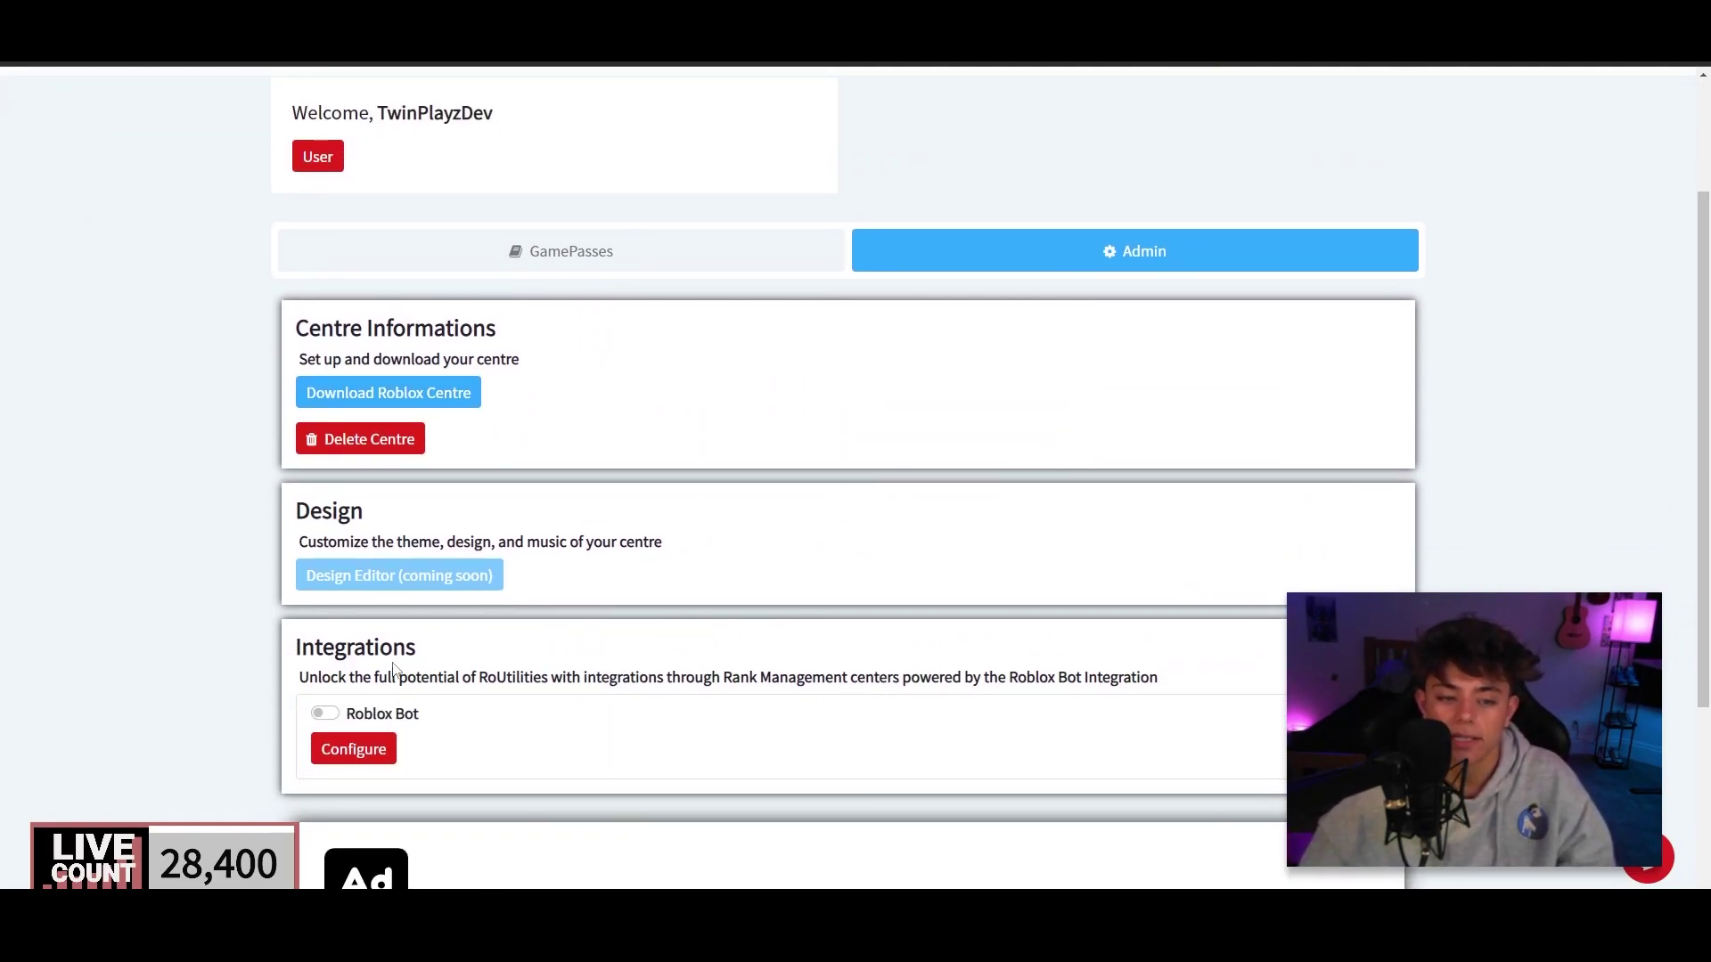
pyautogui.scroll(-1, 393, 670)
pyautogui.click(324, 624)
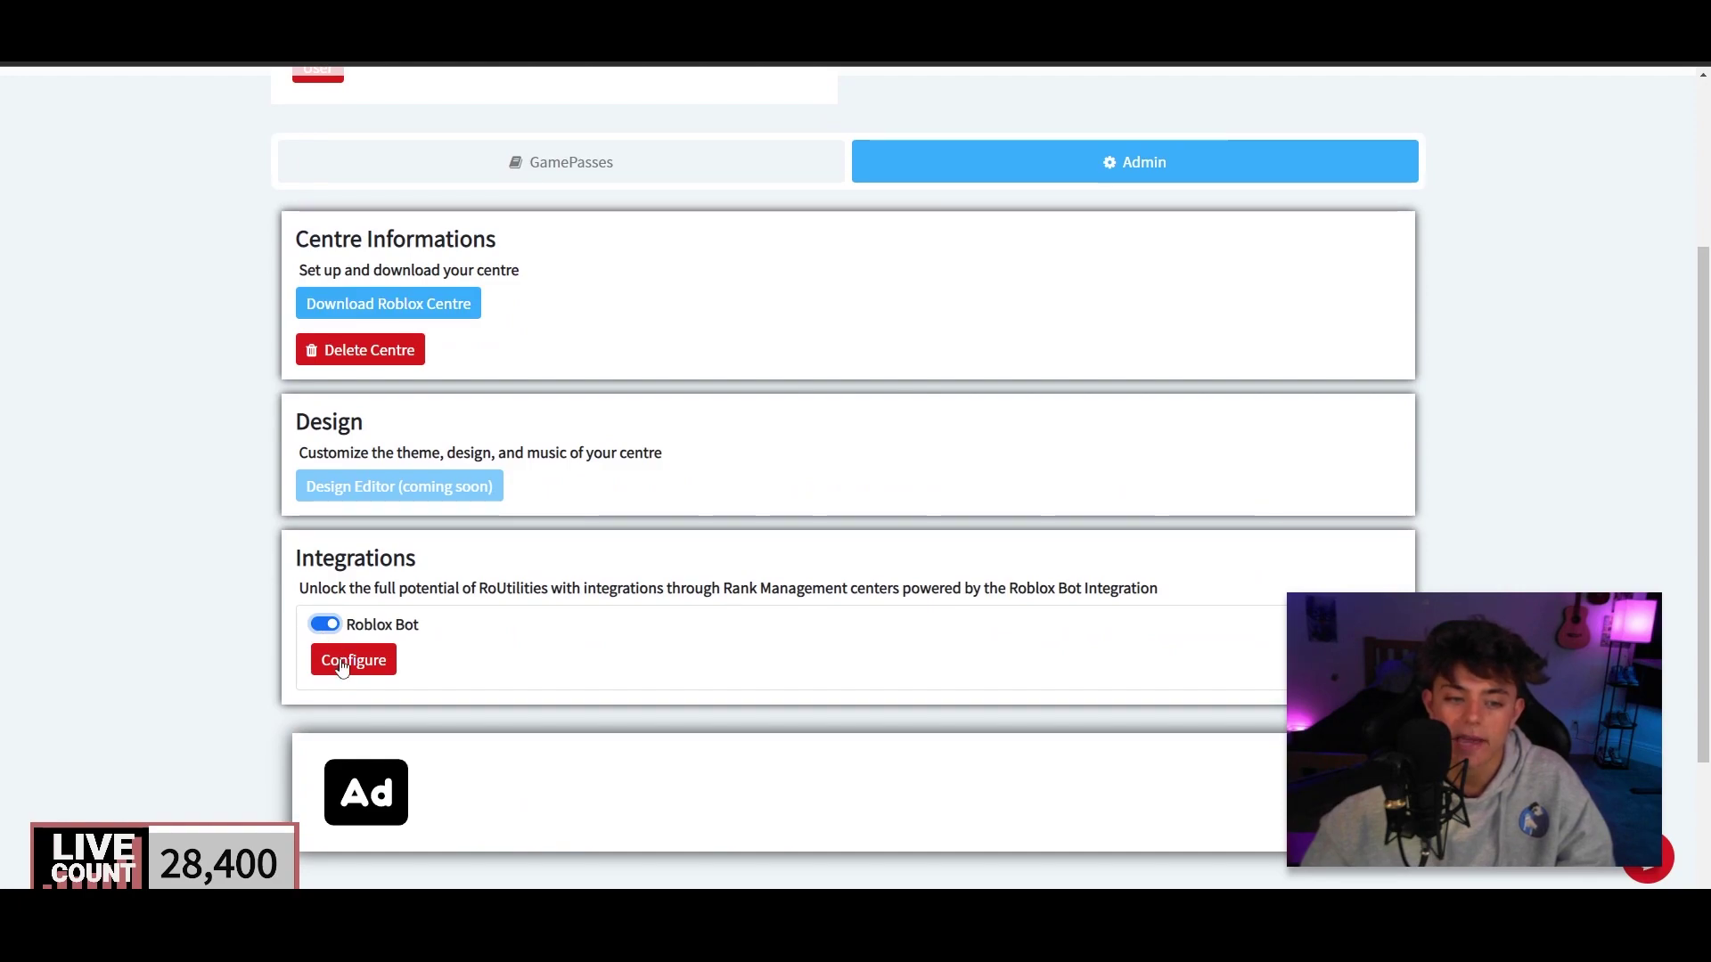
# Configure the Roblox Bot with the bot account's username and password, submit it and update the browser's saved password.
pyautogui.click(341, 662)
pyautogui.click(784, 455)
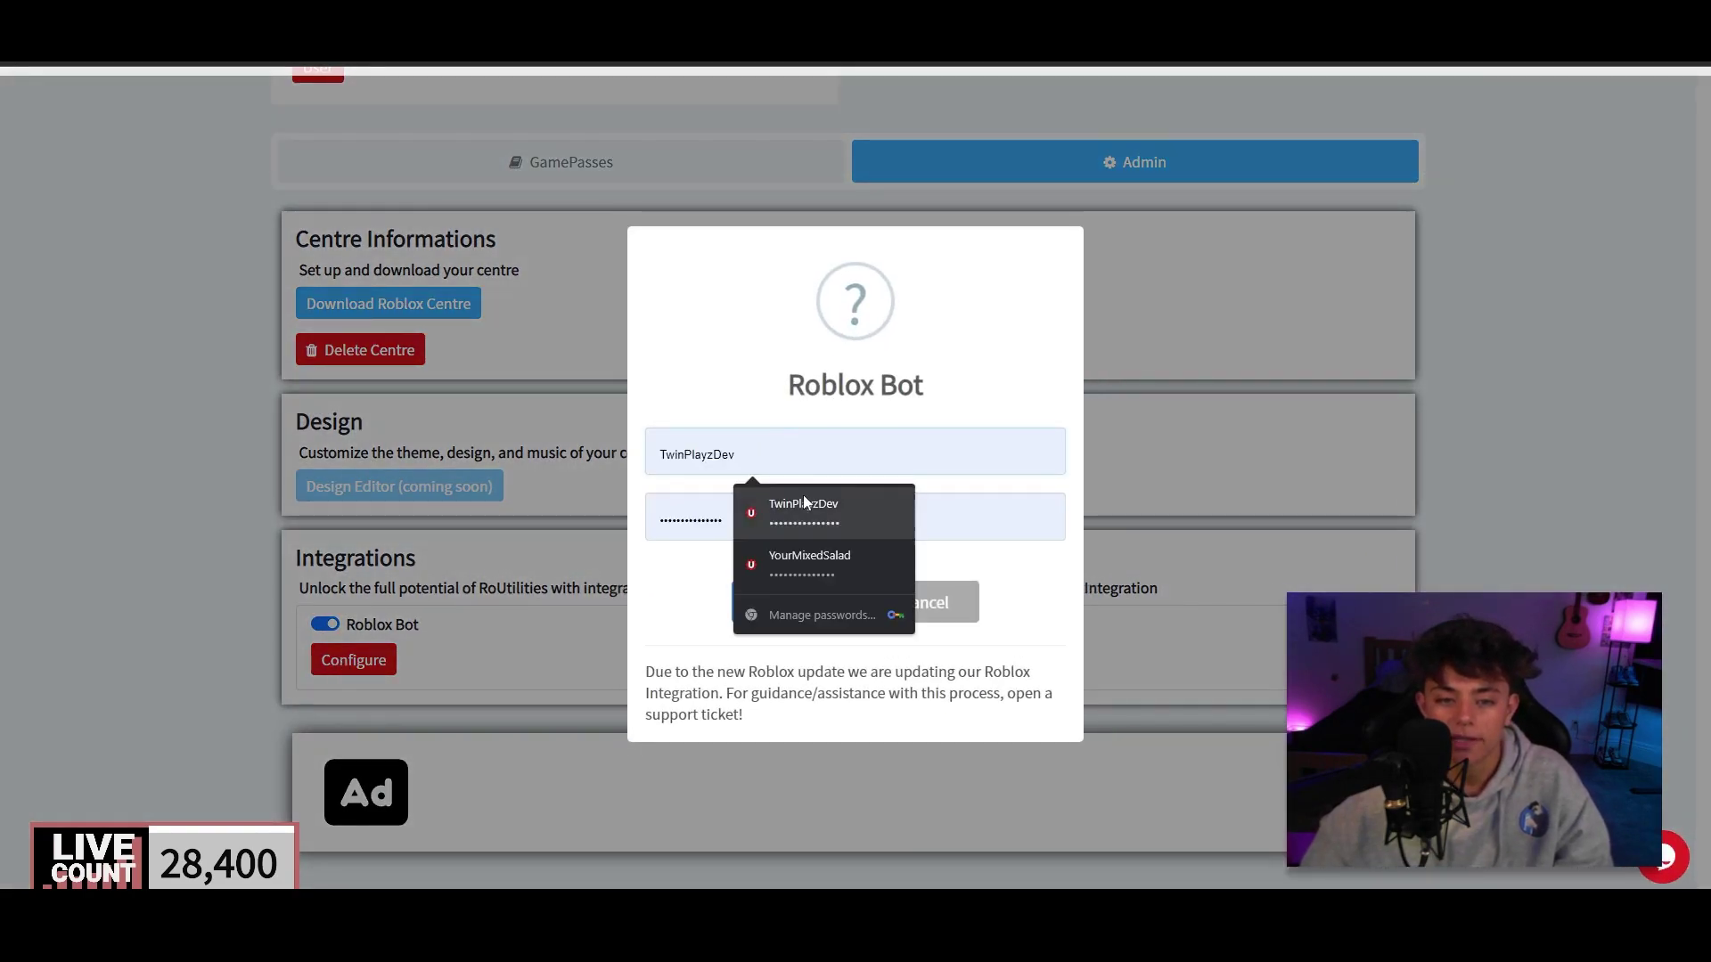
pyautogui.click(809, 561)
pyautogui.moveTo(794, 521); pyautogui.dragTo(580, 509)
pyautogui.write('a')
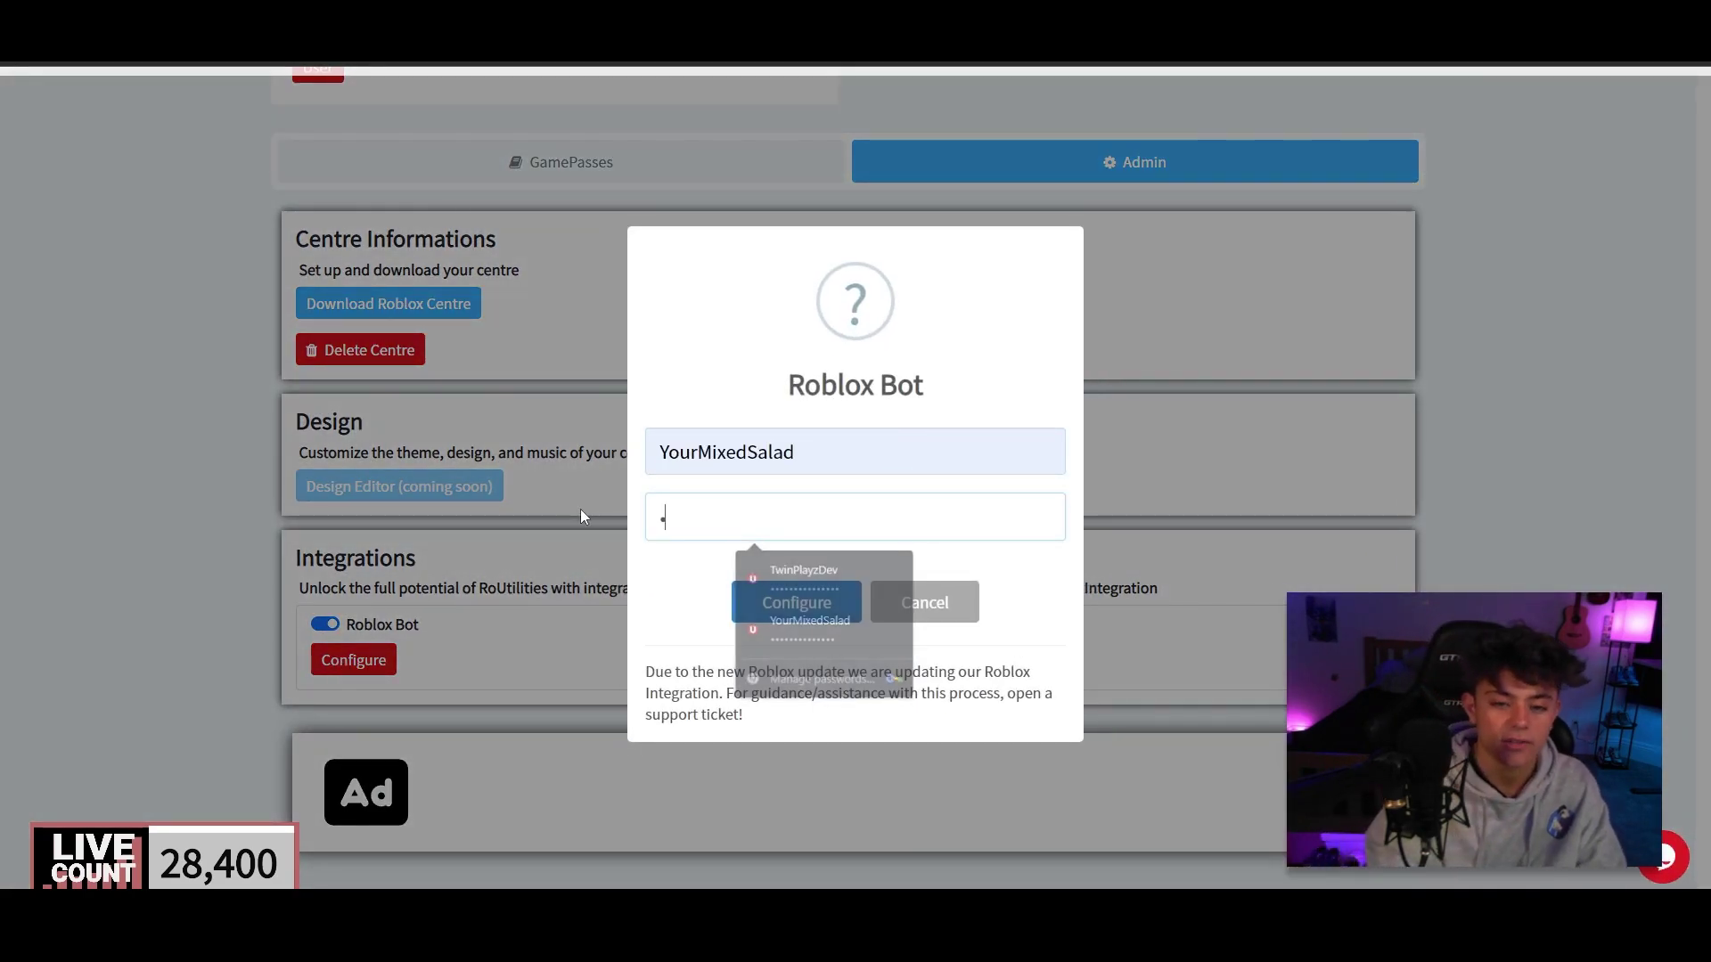
pyautogui.write('••••••••••')
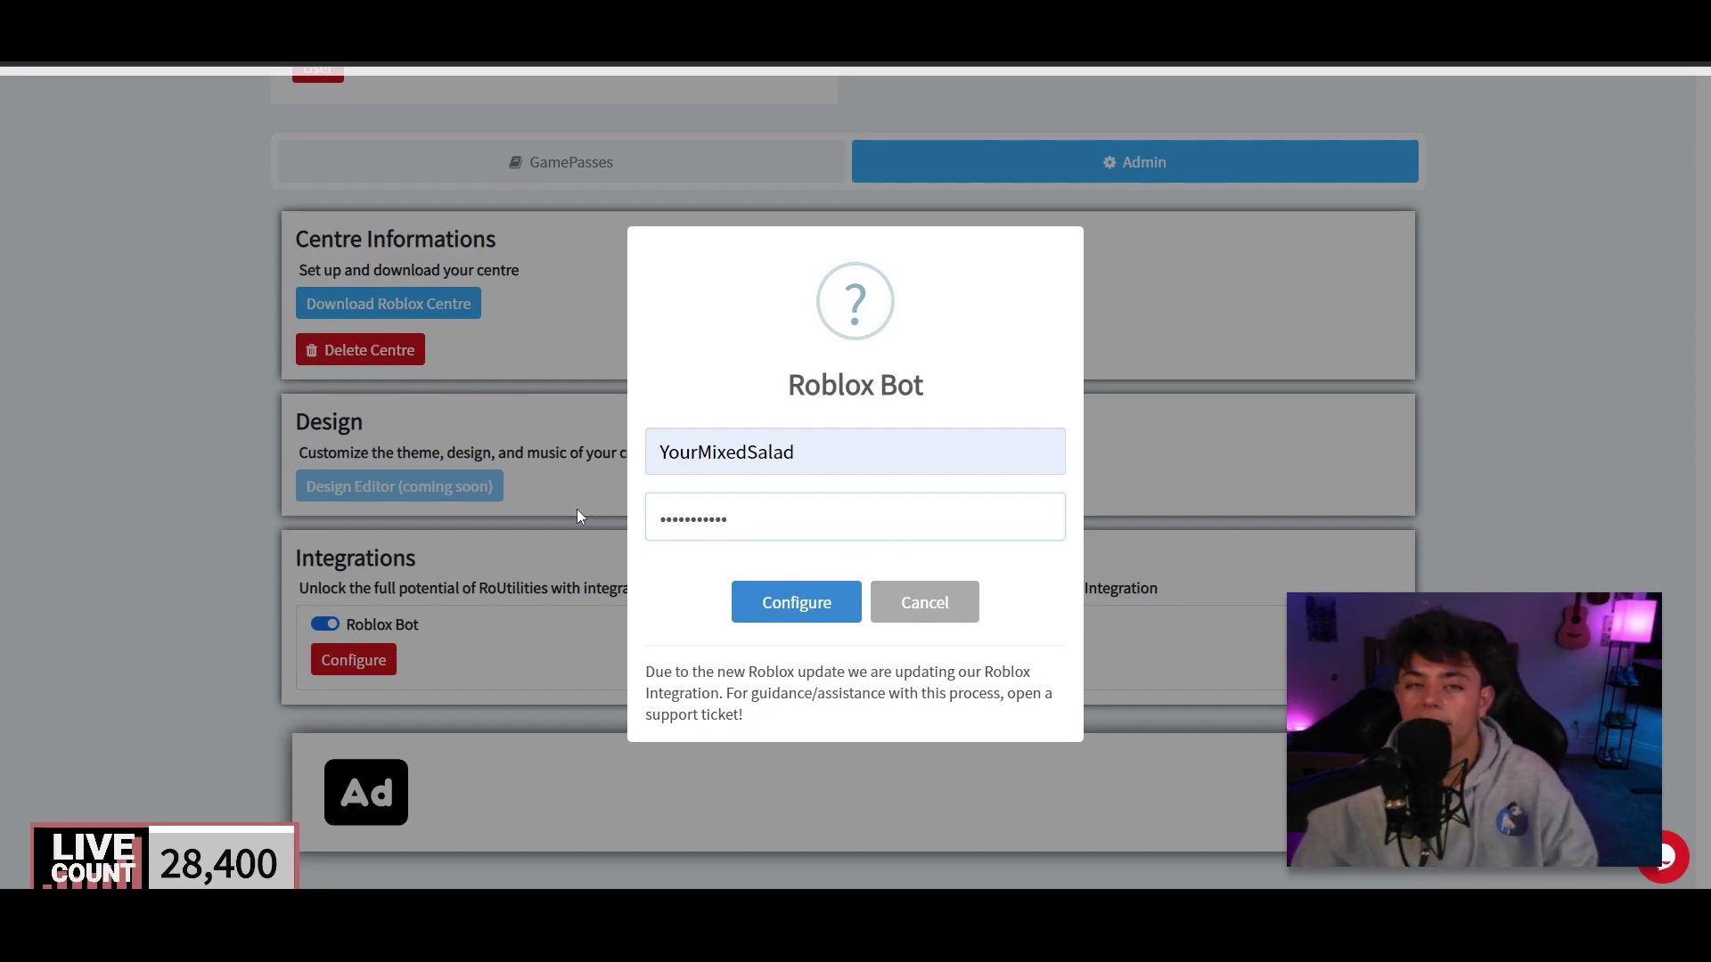
pyautogui.click(796, 602)
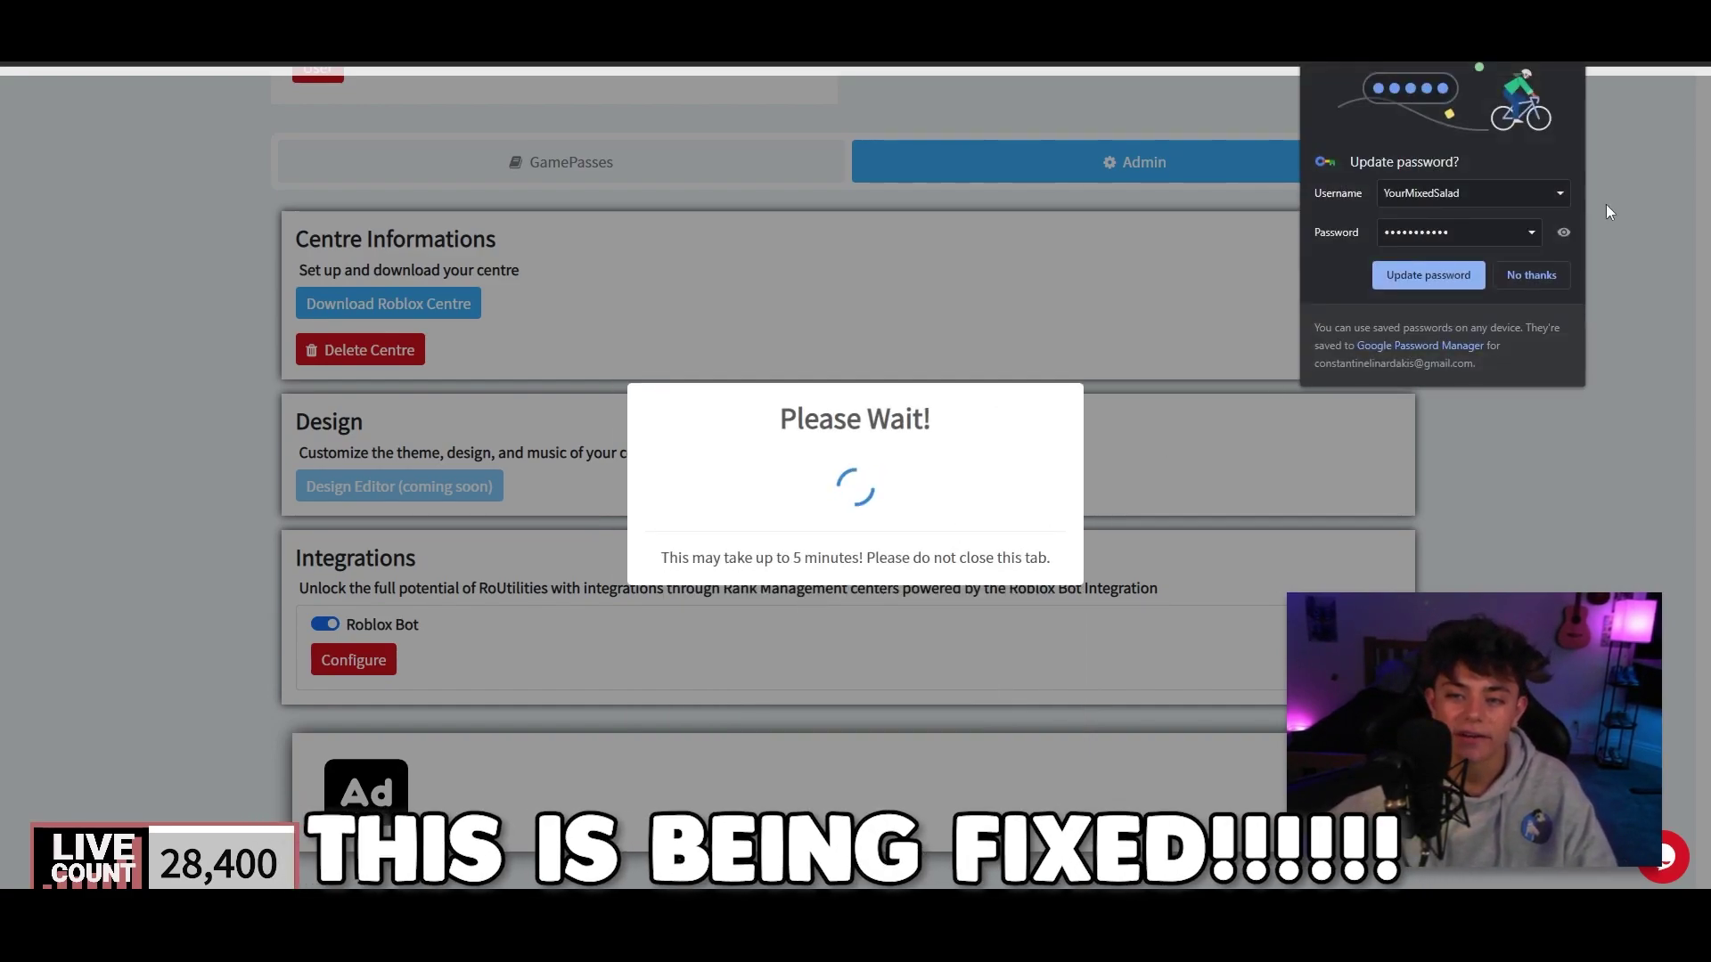
pyautogui.click(1428, 275)
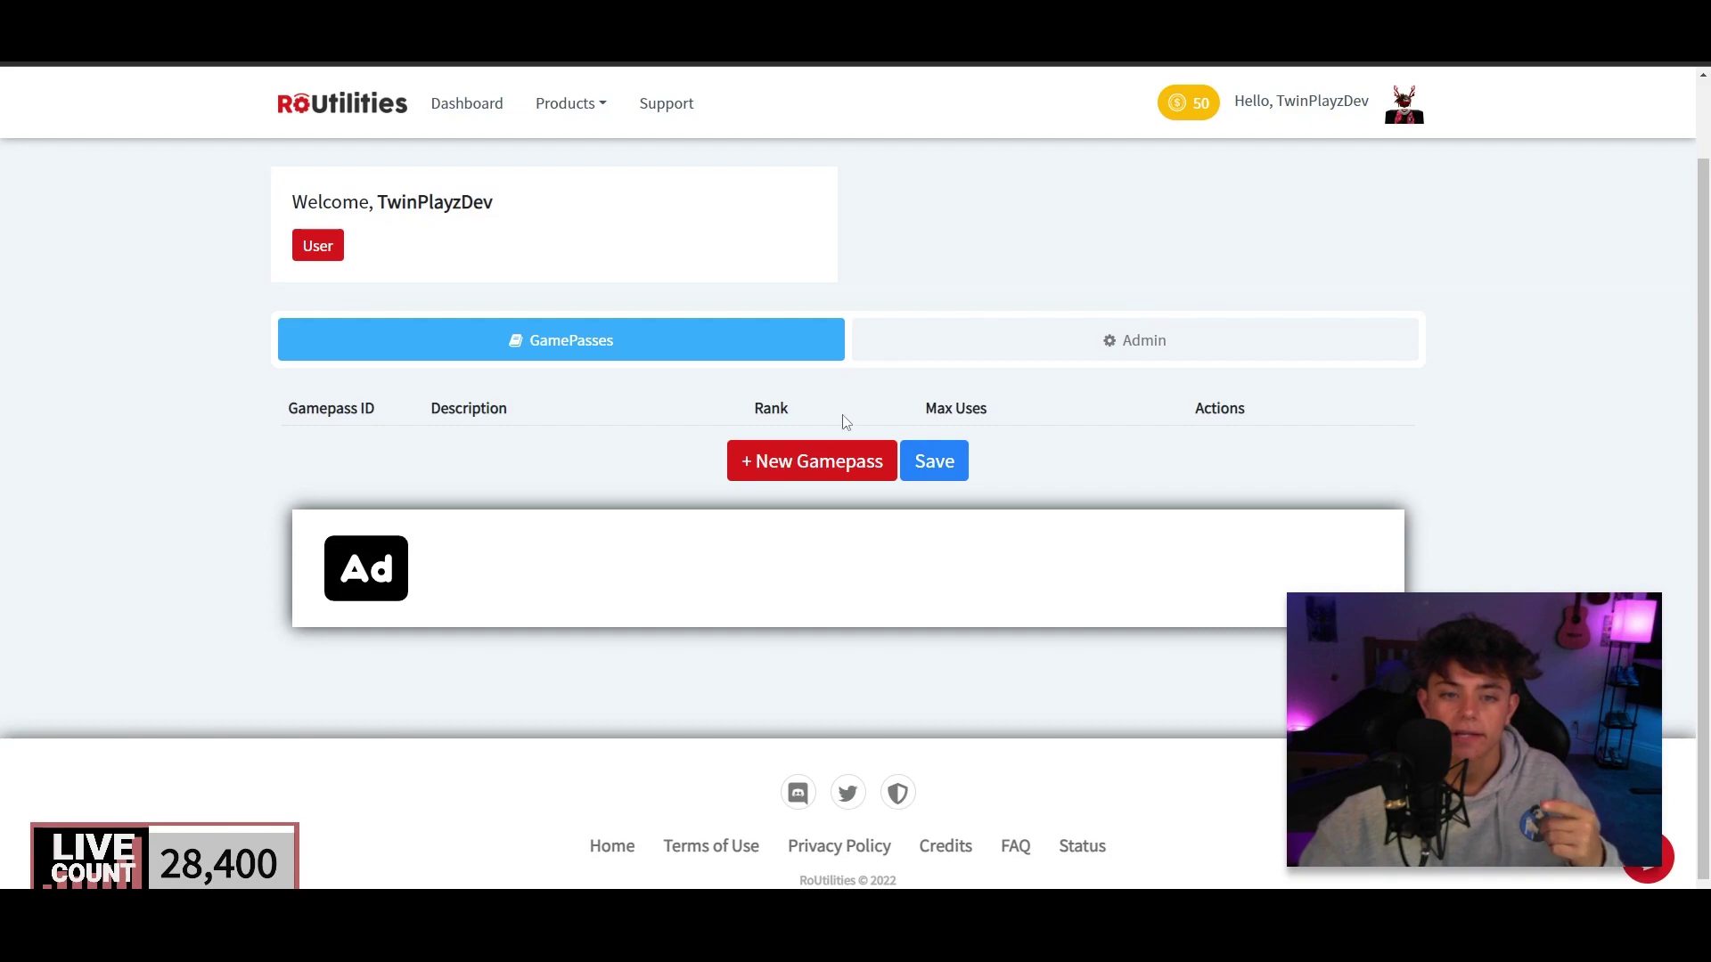
# Add a new gamepass entry, switch to the Roblox website and open the Vip Gamepass from the Vibe House store.
pyautogui.click(813, 469)
pyautogui.click(384, 445)
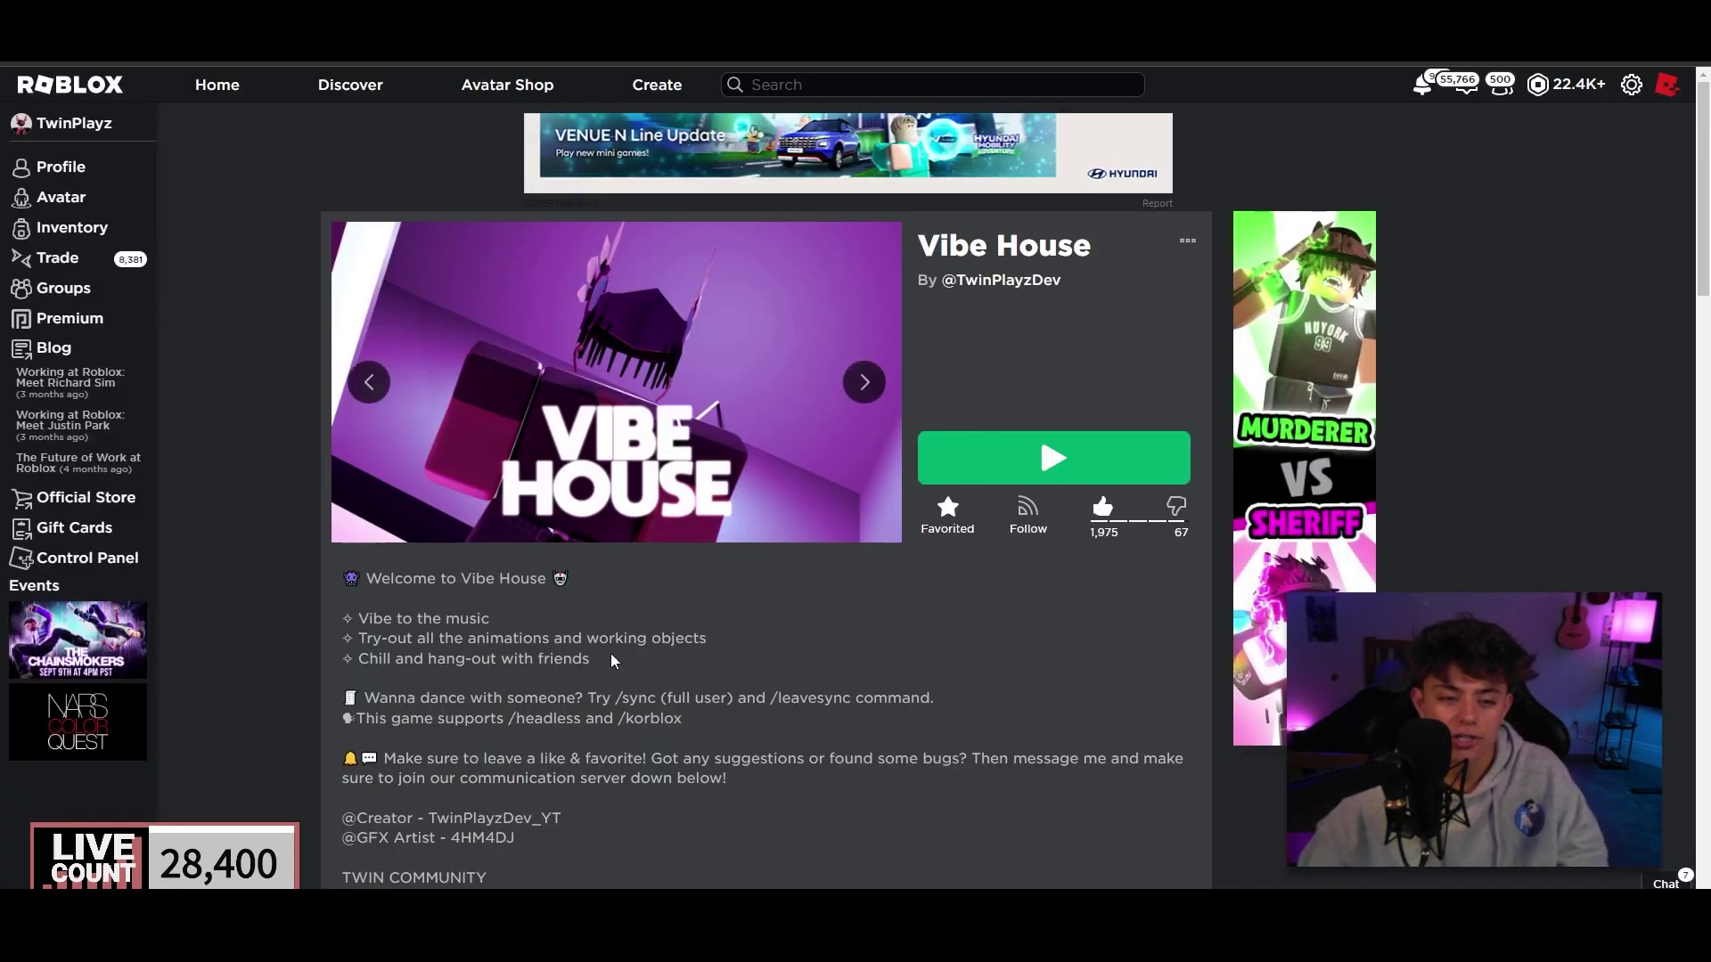
pyautogui.scroll(-10, 1039, 435)
pyautogui.scroll(-5, 753, 401)
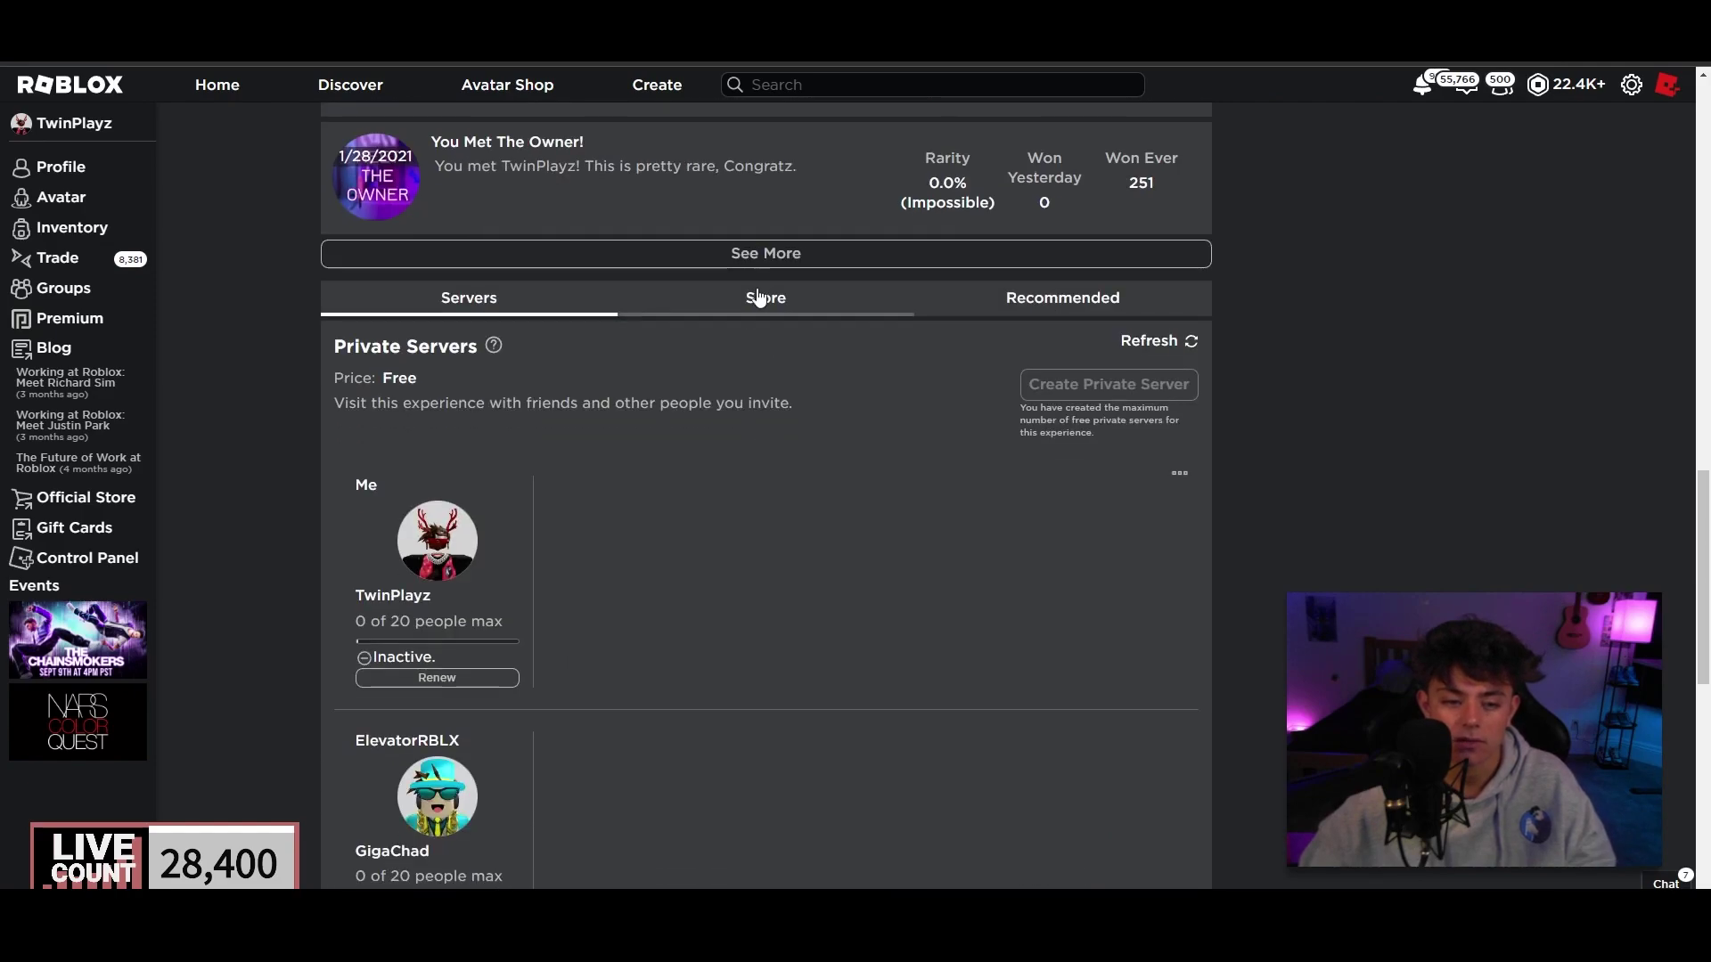
pyautogui.click(764, 295)
pyautogui.scroll(-2, 588, 516)
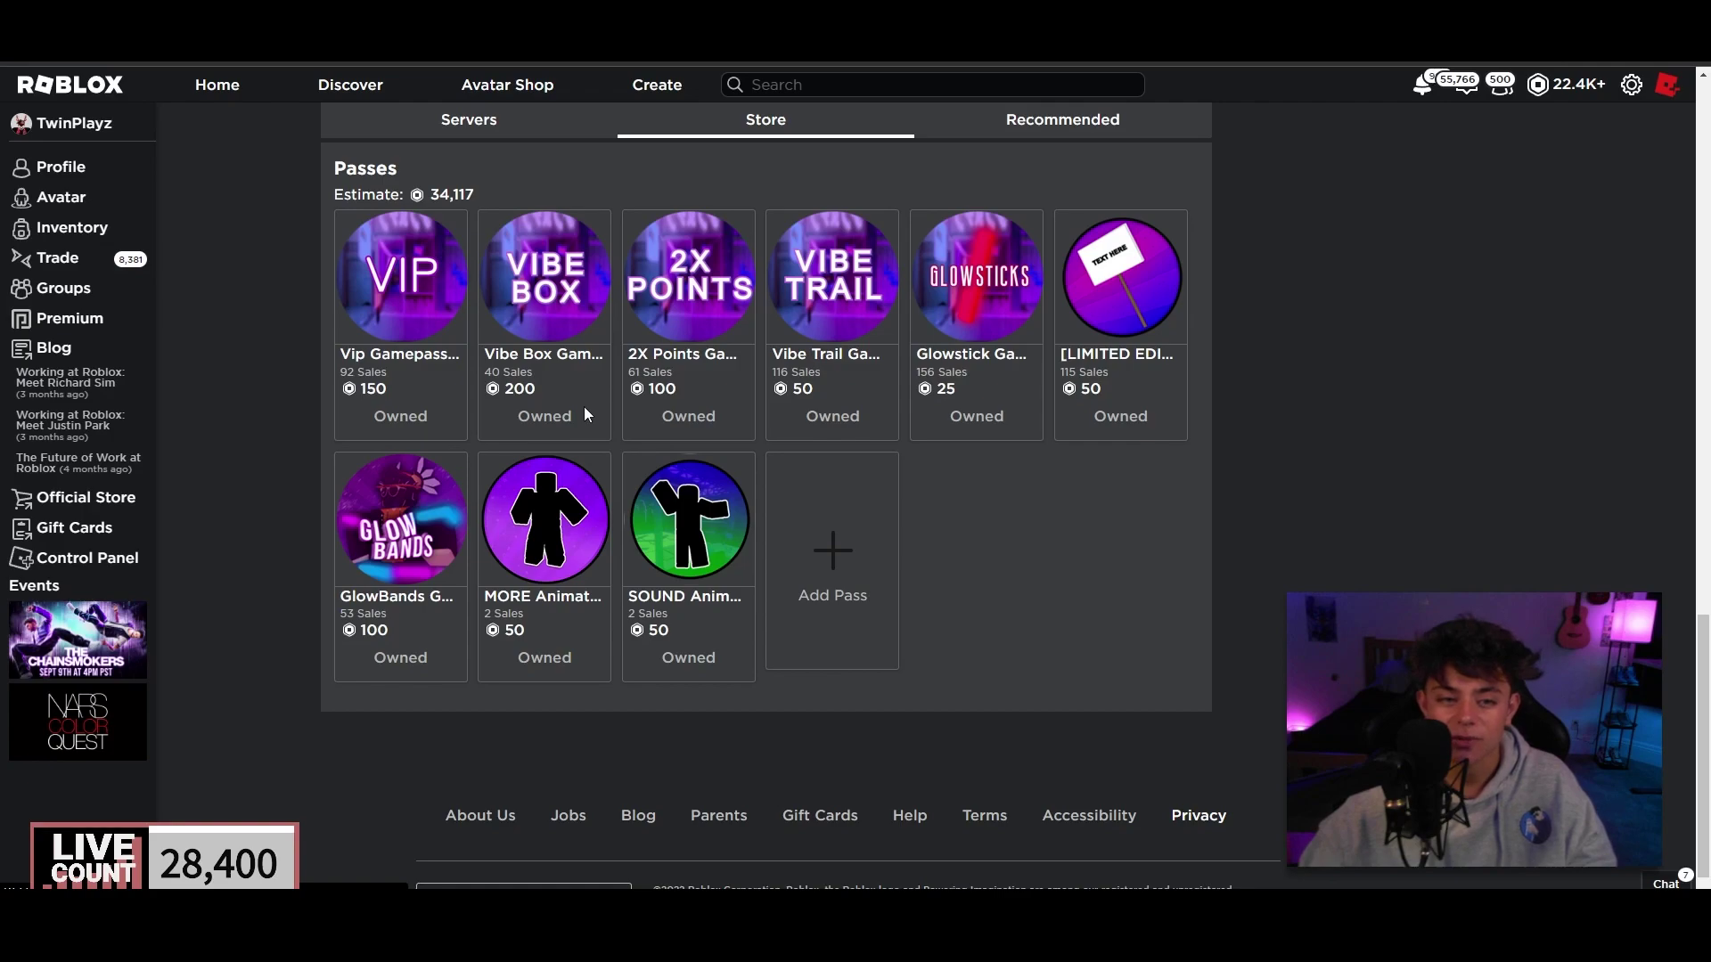
pyautogui.click(401, 276)
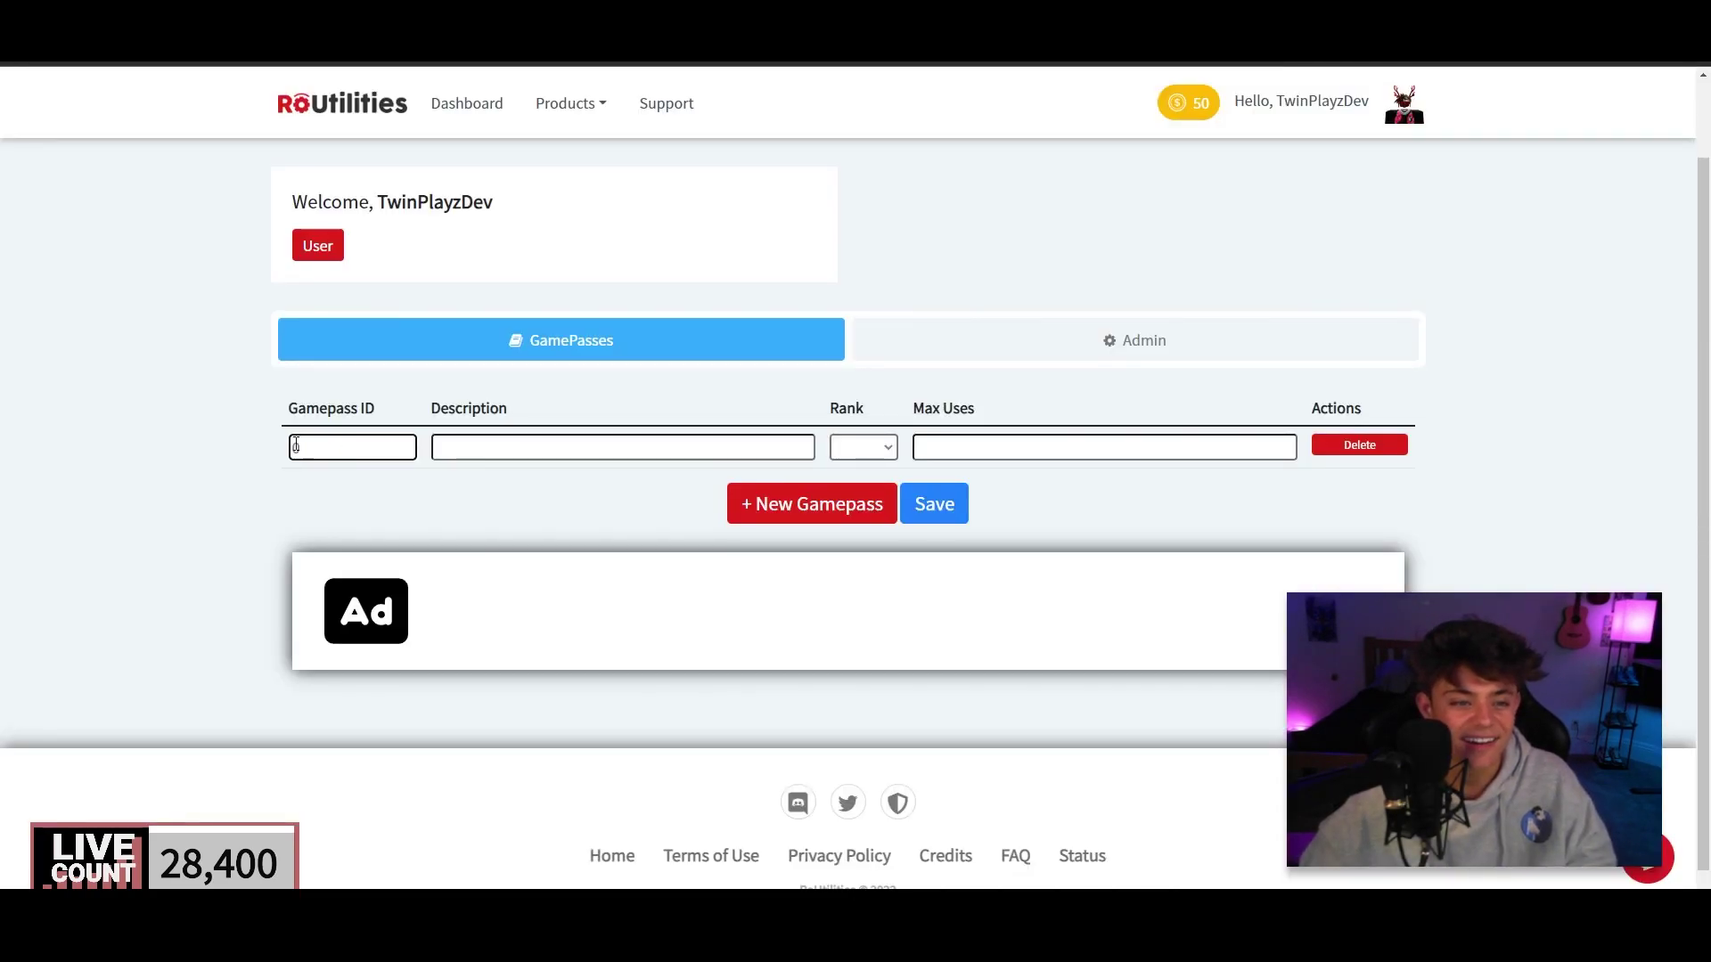
# Back in RoUtilities, enter gamepass ID 13913938 and the description "This Rank Gives You Super Fan" for the new gamepass.
pyautogui.write('13913938')
pyautogui.click(490, 437)
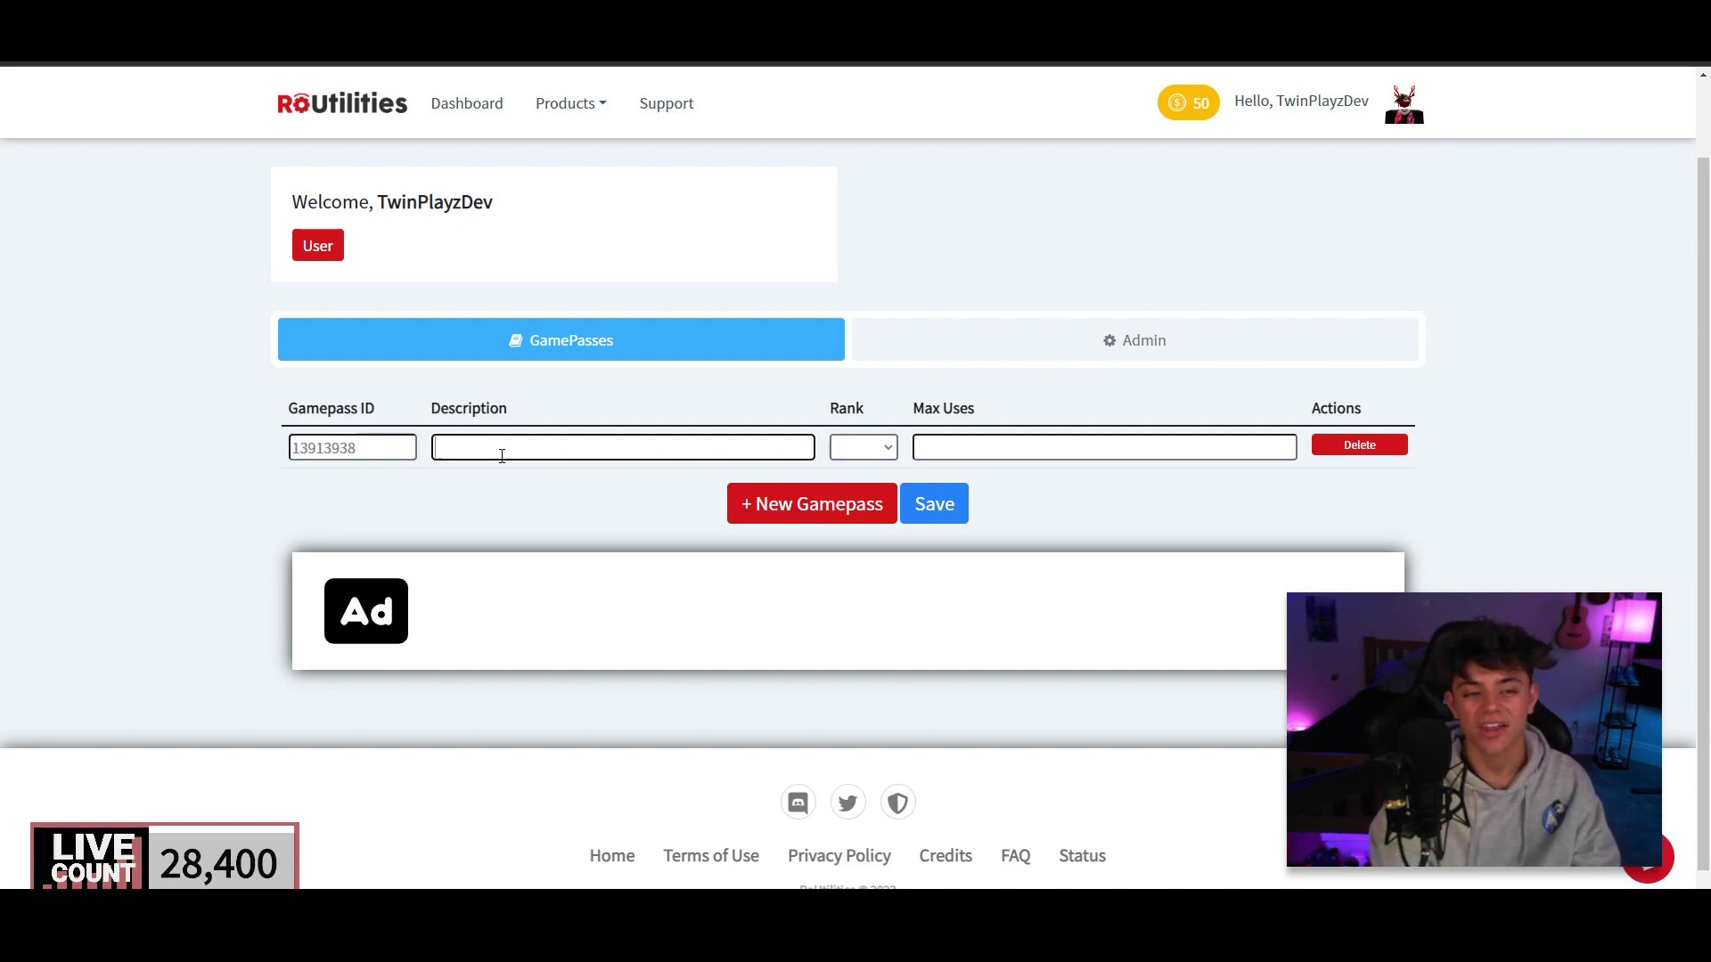
pyautogui.write('This Rank Gives ')
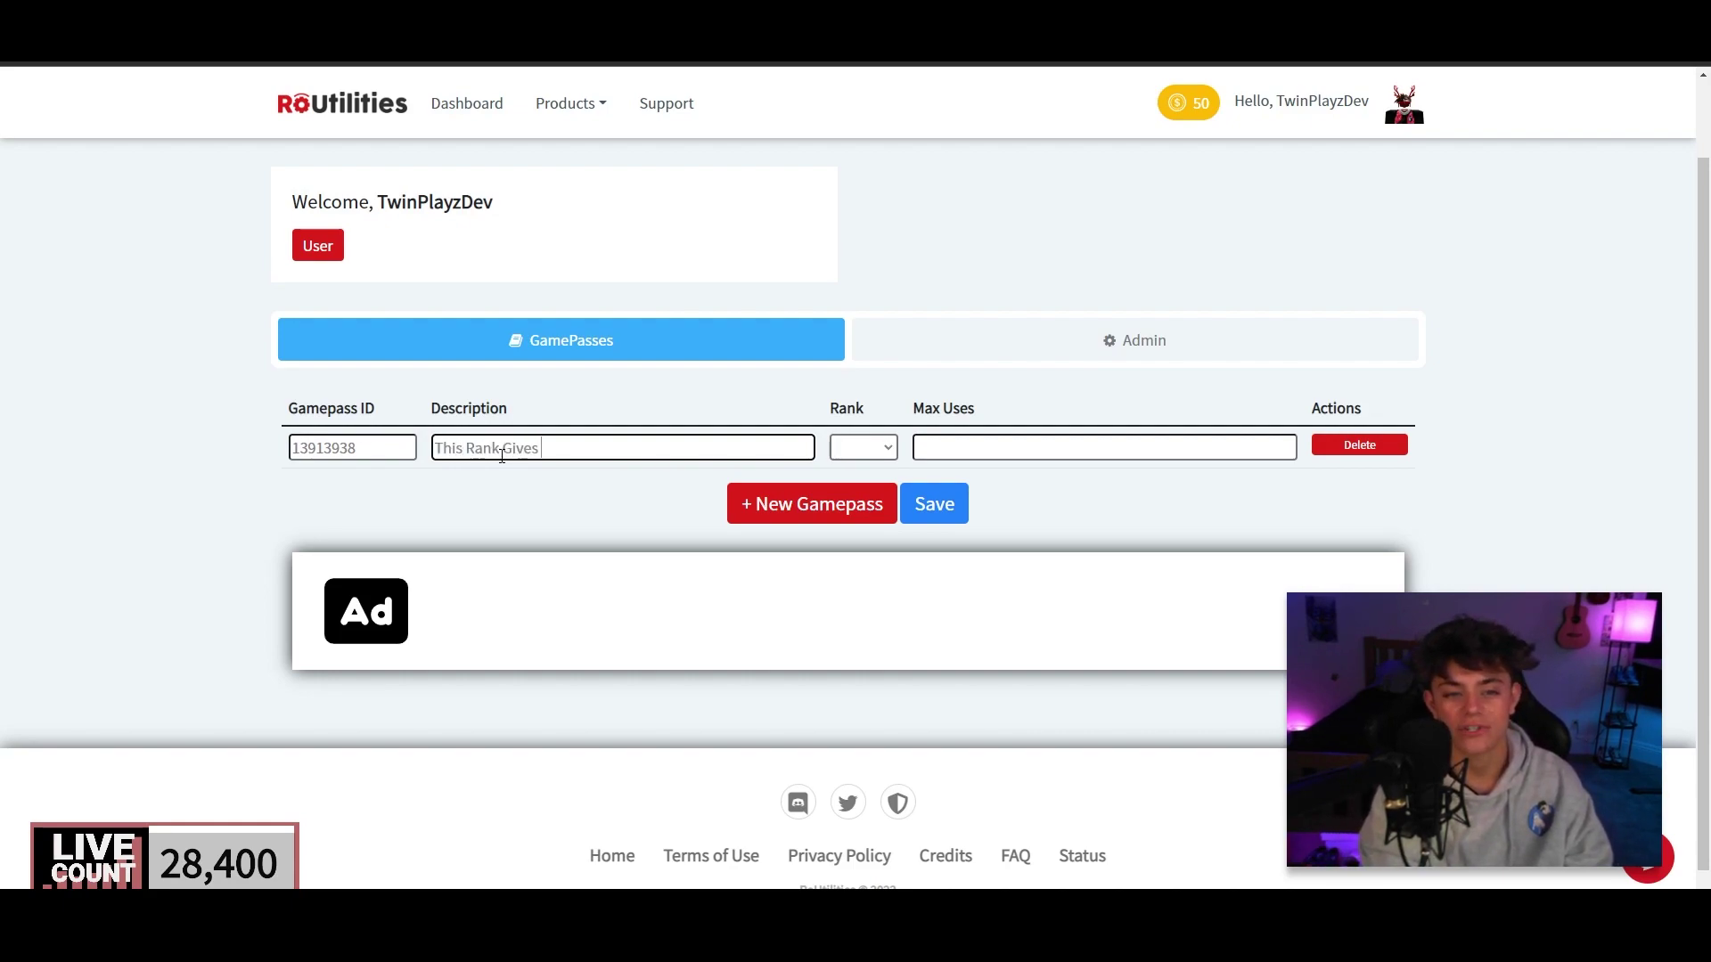
pyautogui.write('You')
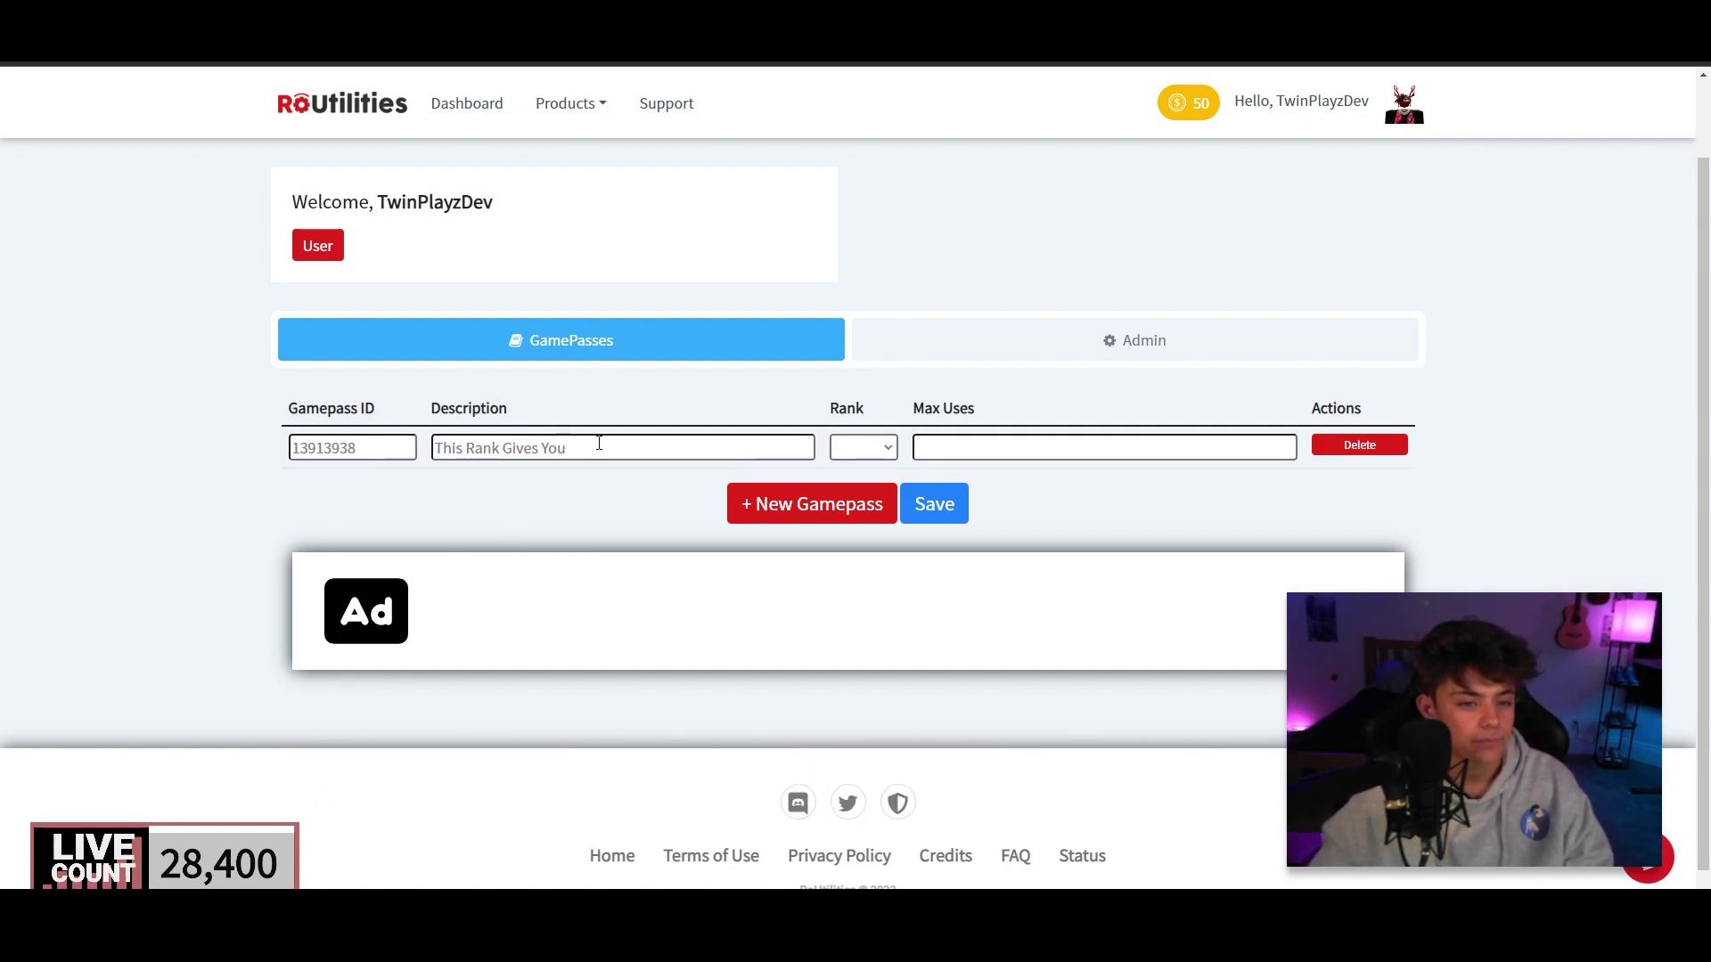
pyautogui.click(635, 444)
pyautogui.write('Syu')
pyautogui.press('BackSpace')
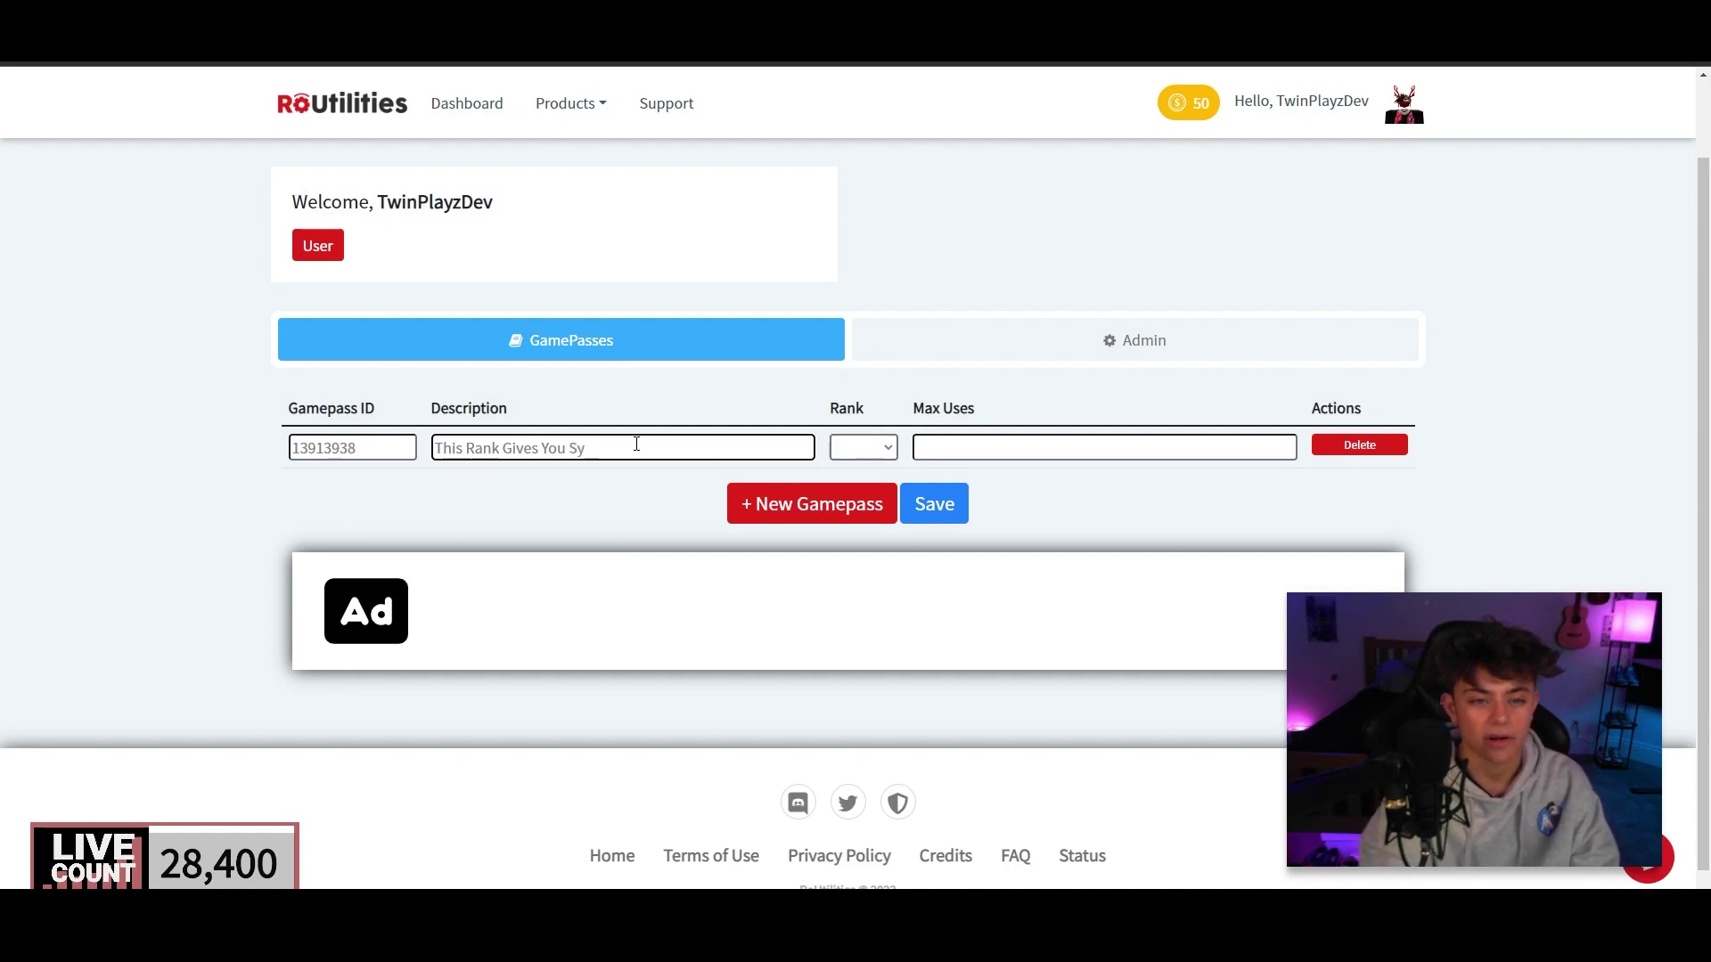
pyautogui.write('uper')
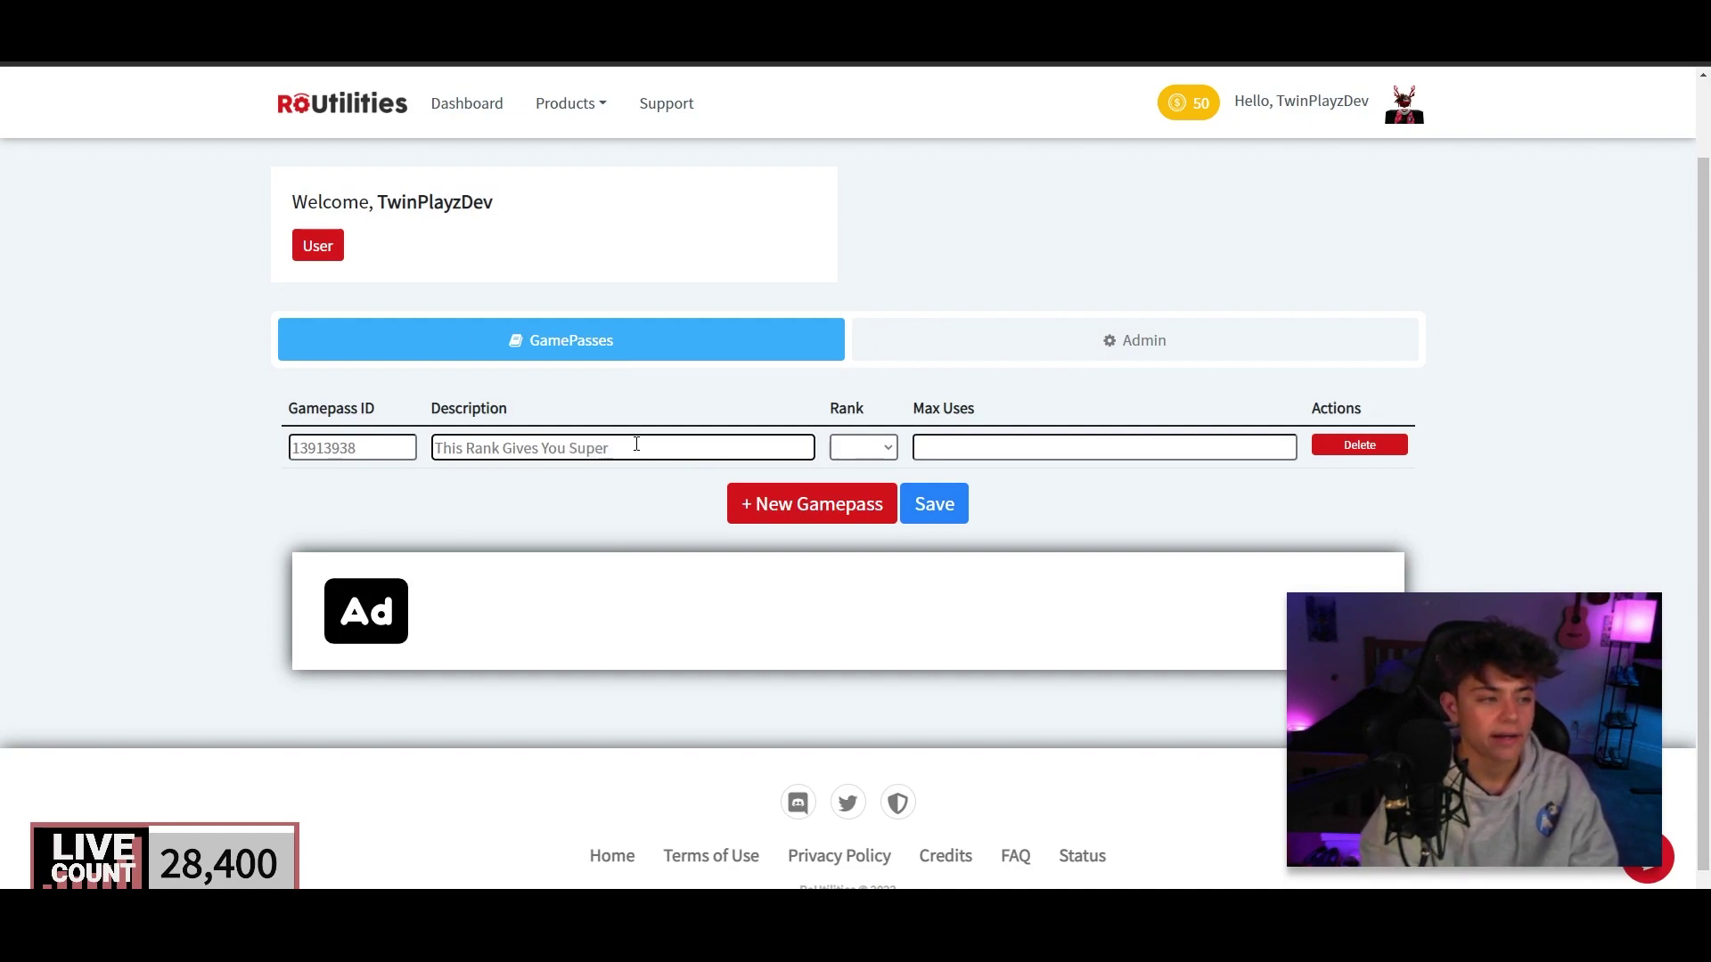
pyautogui.write(' Fan')
# Check the rank choices for the gamepass and set its maximum uses to 50.
pyautogui.click(889, 448)
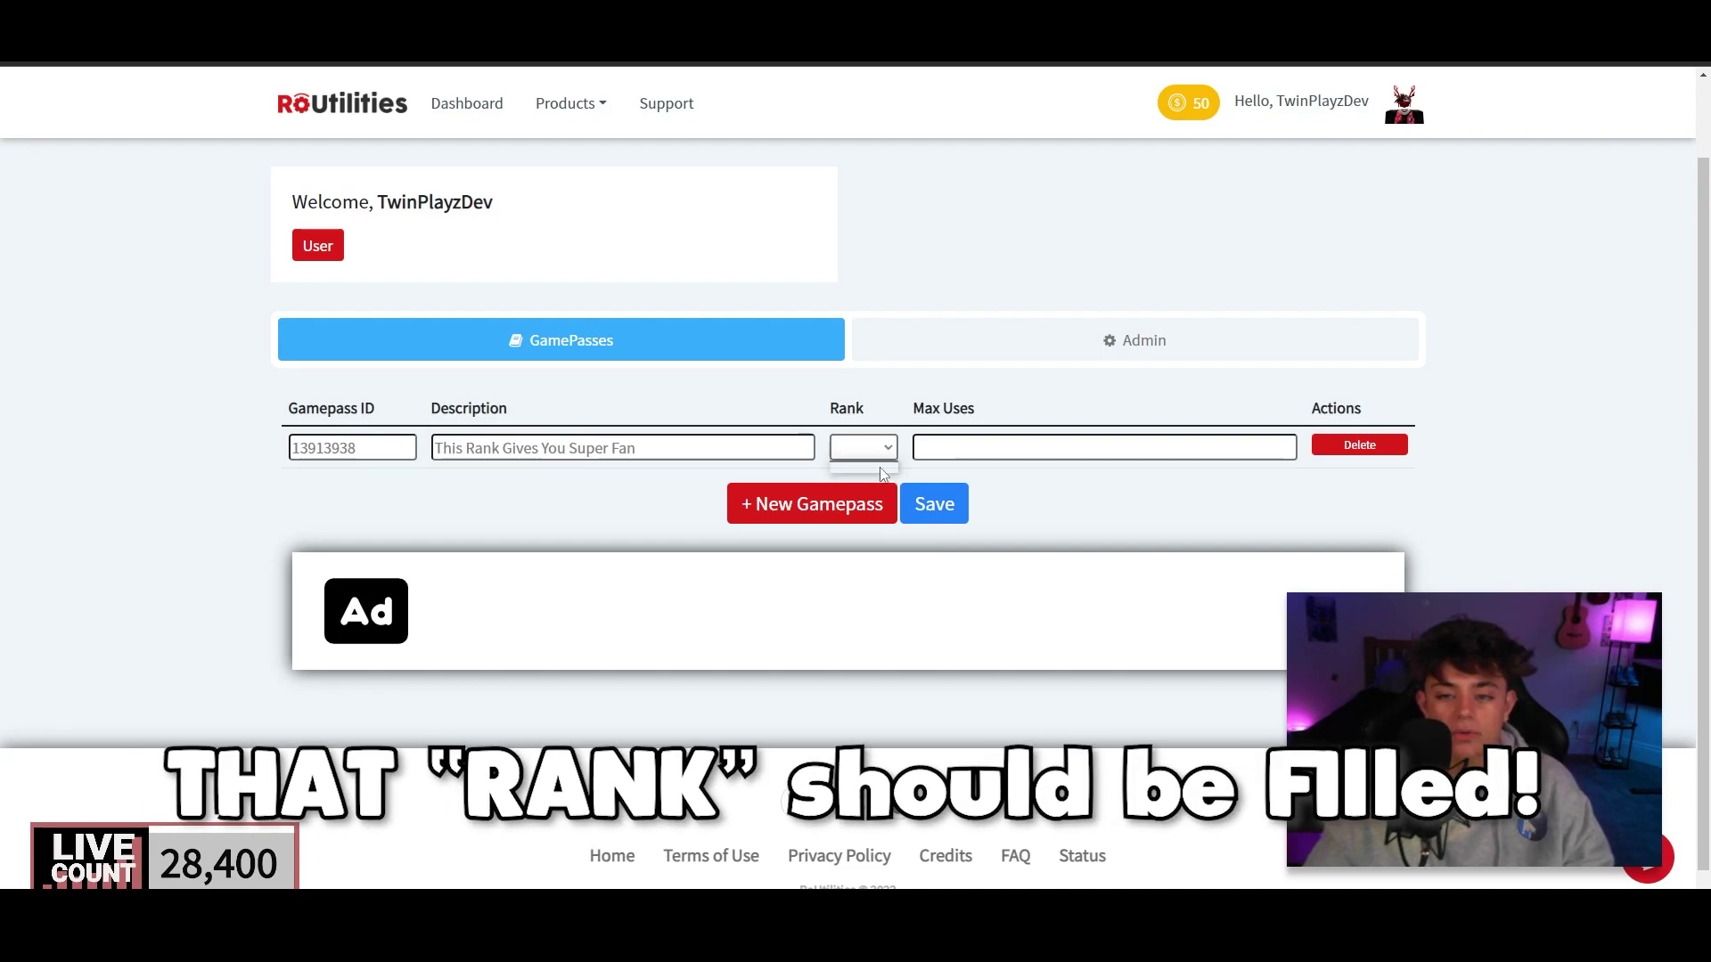
pyautogui.click(891, 468)
pyautogui.click(1023, 448)
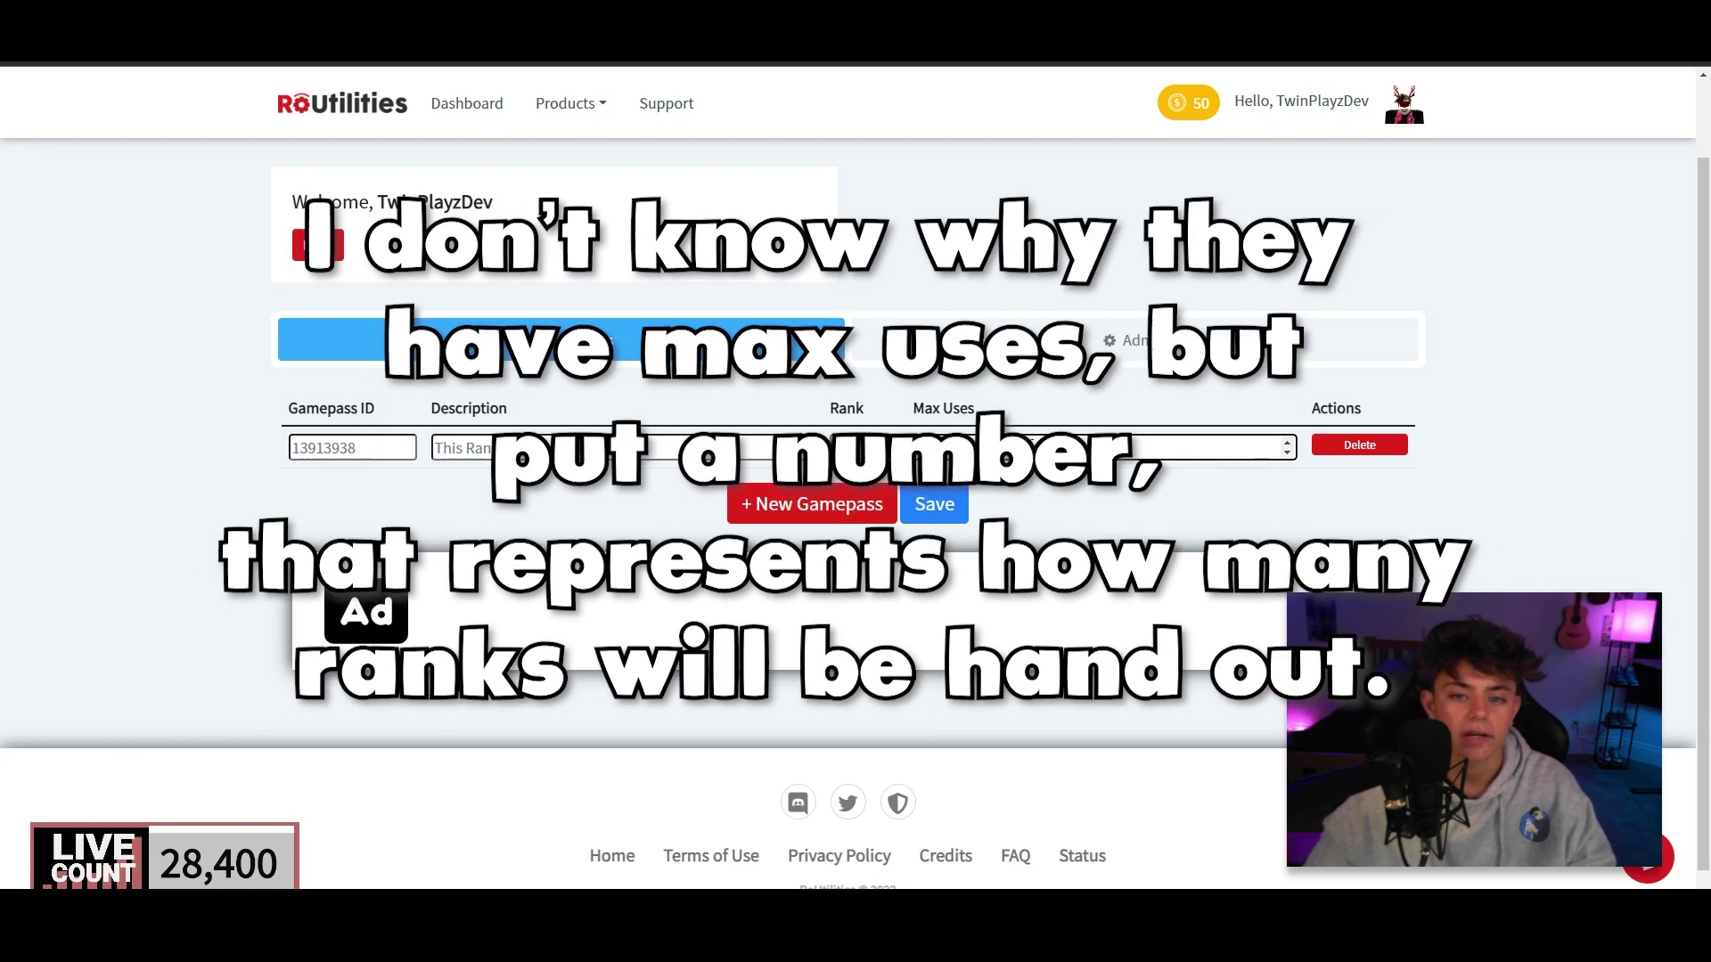
pyautogui.write('1')
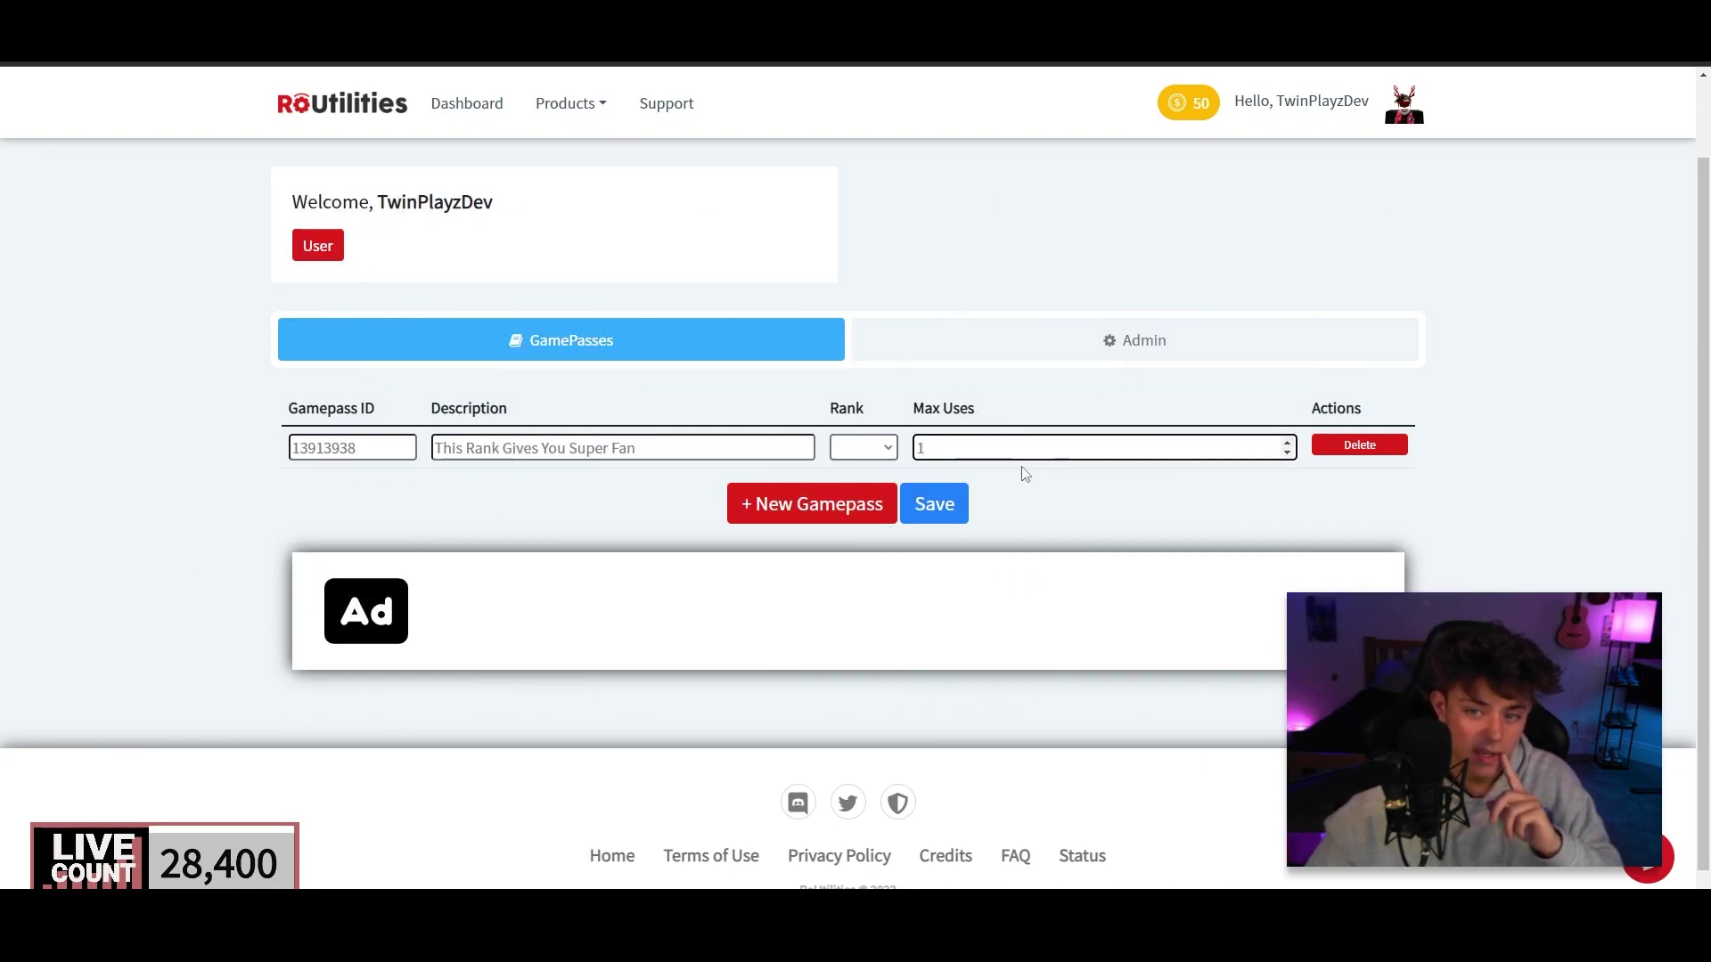
pyautogui.click(1286, 443)
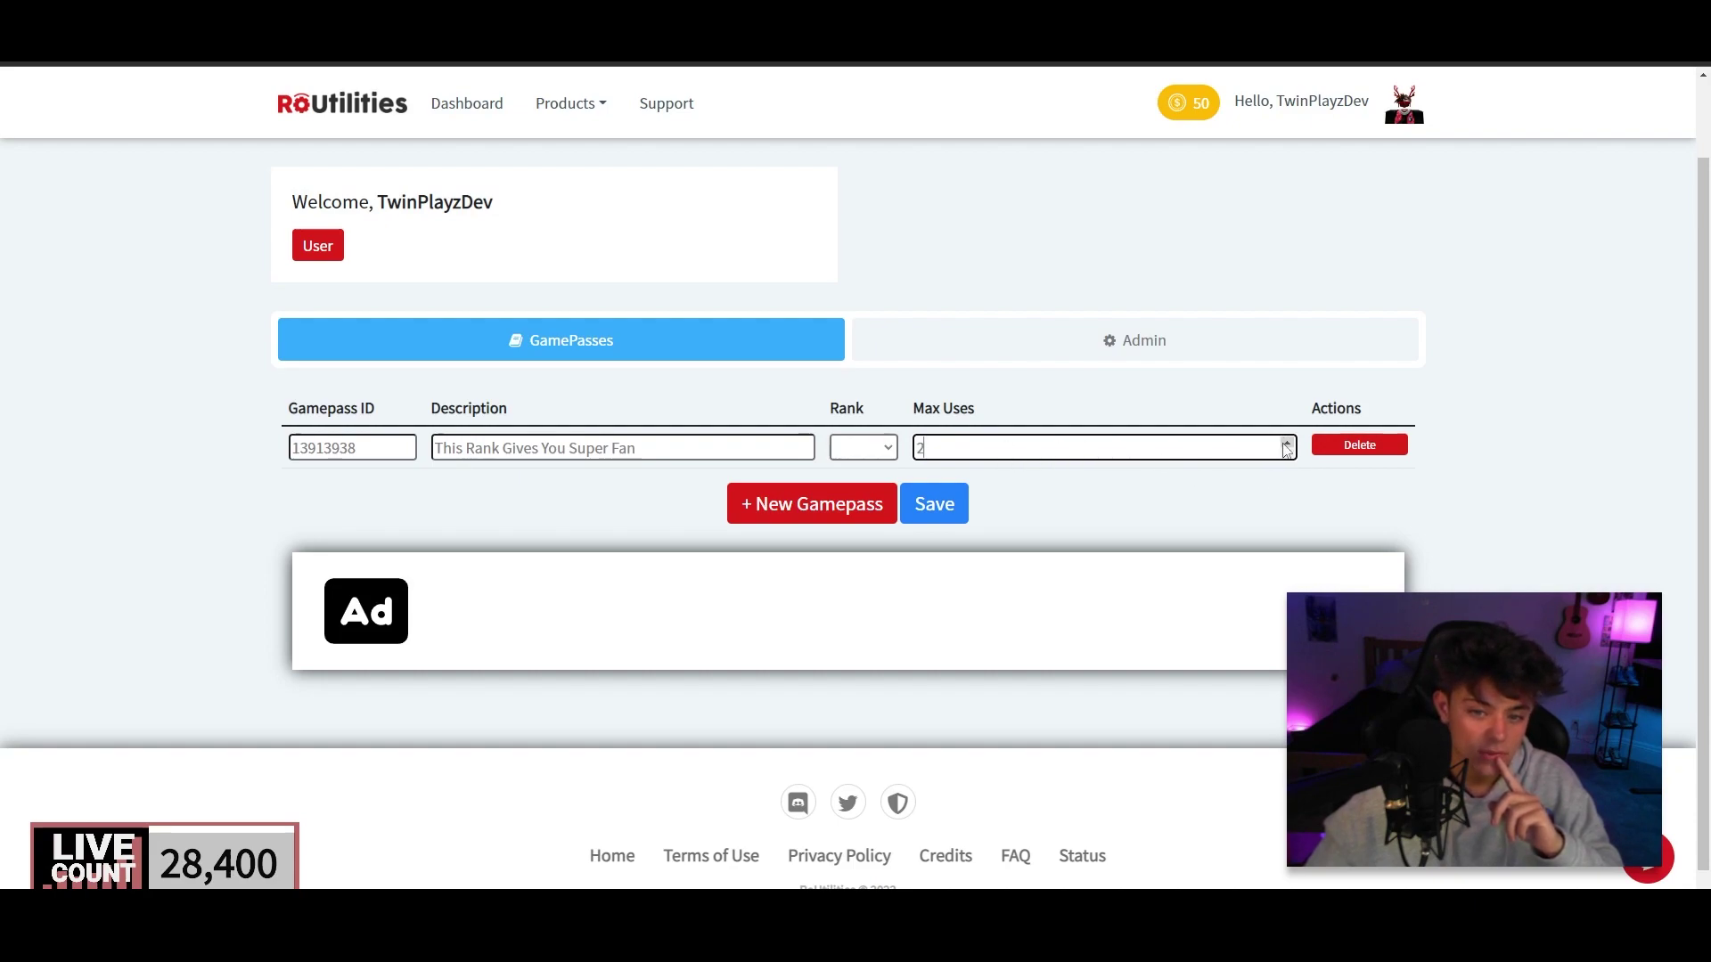
pyautogui.click(1286, 443)
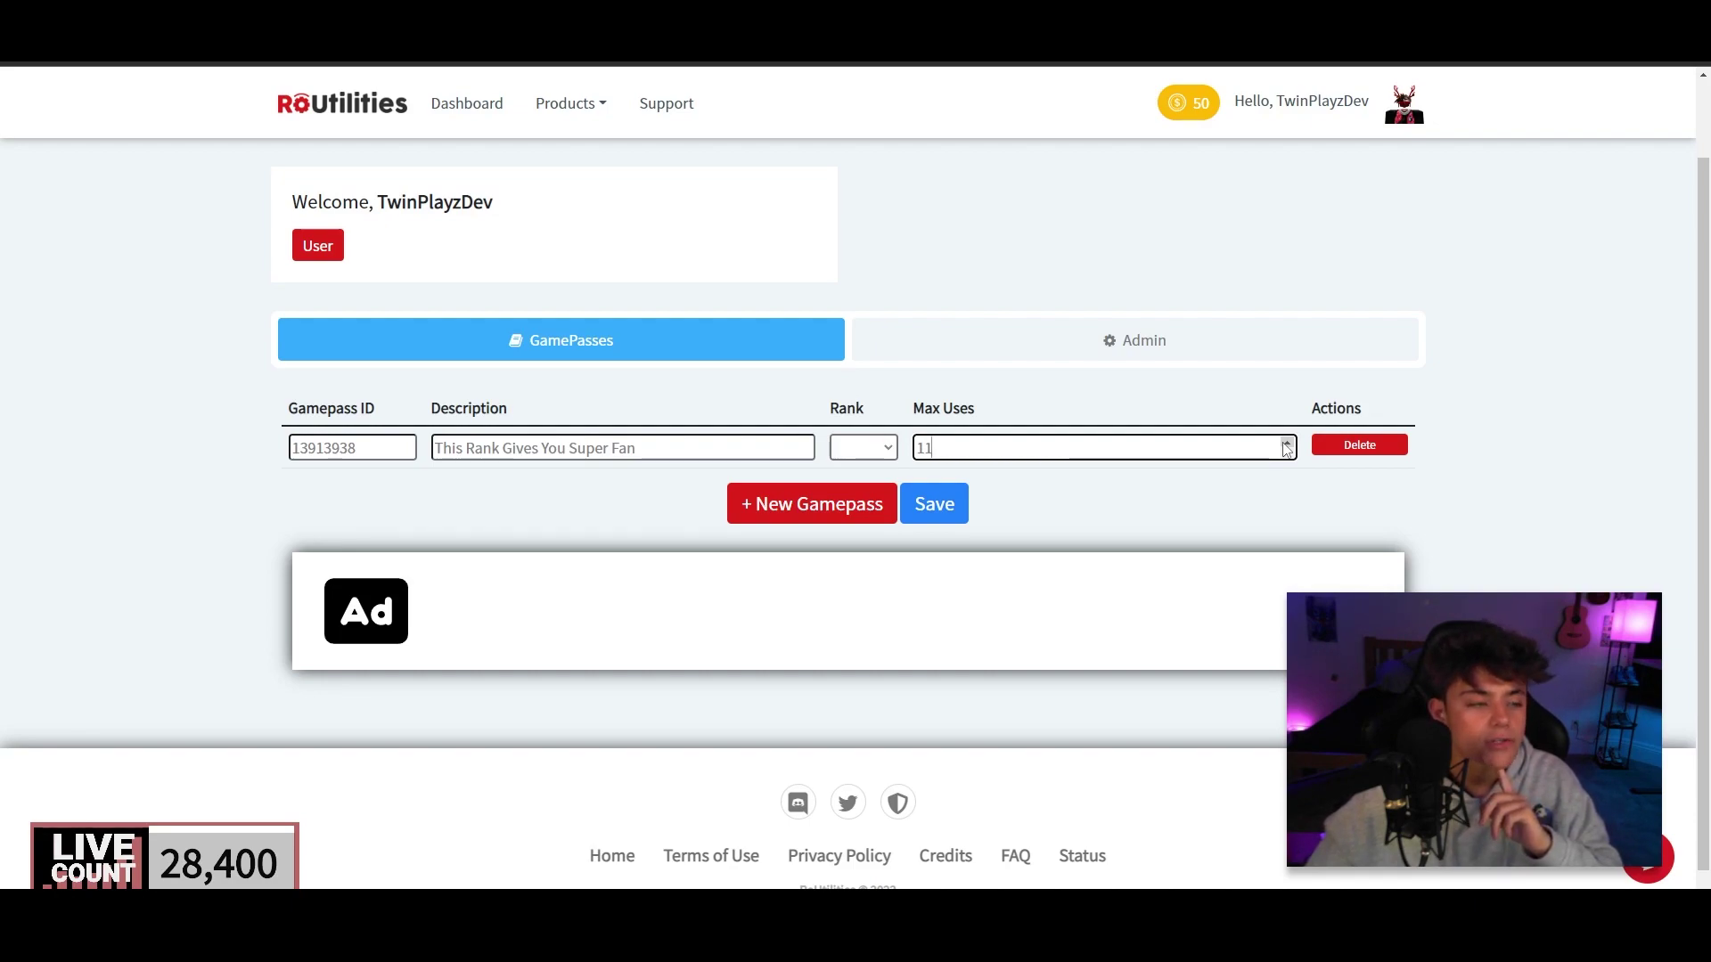
pyautogui.doubleClick(968, 455)
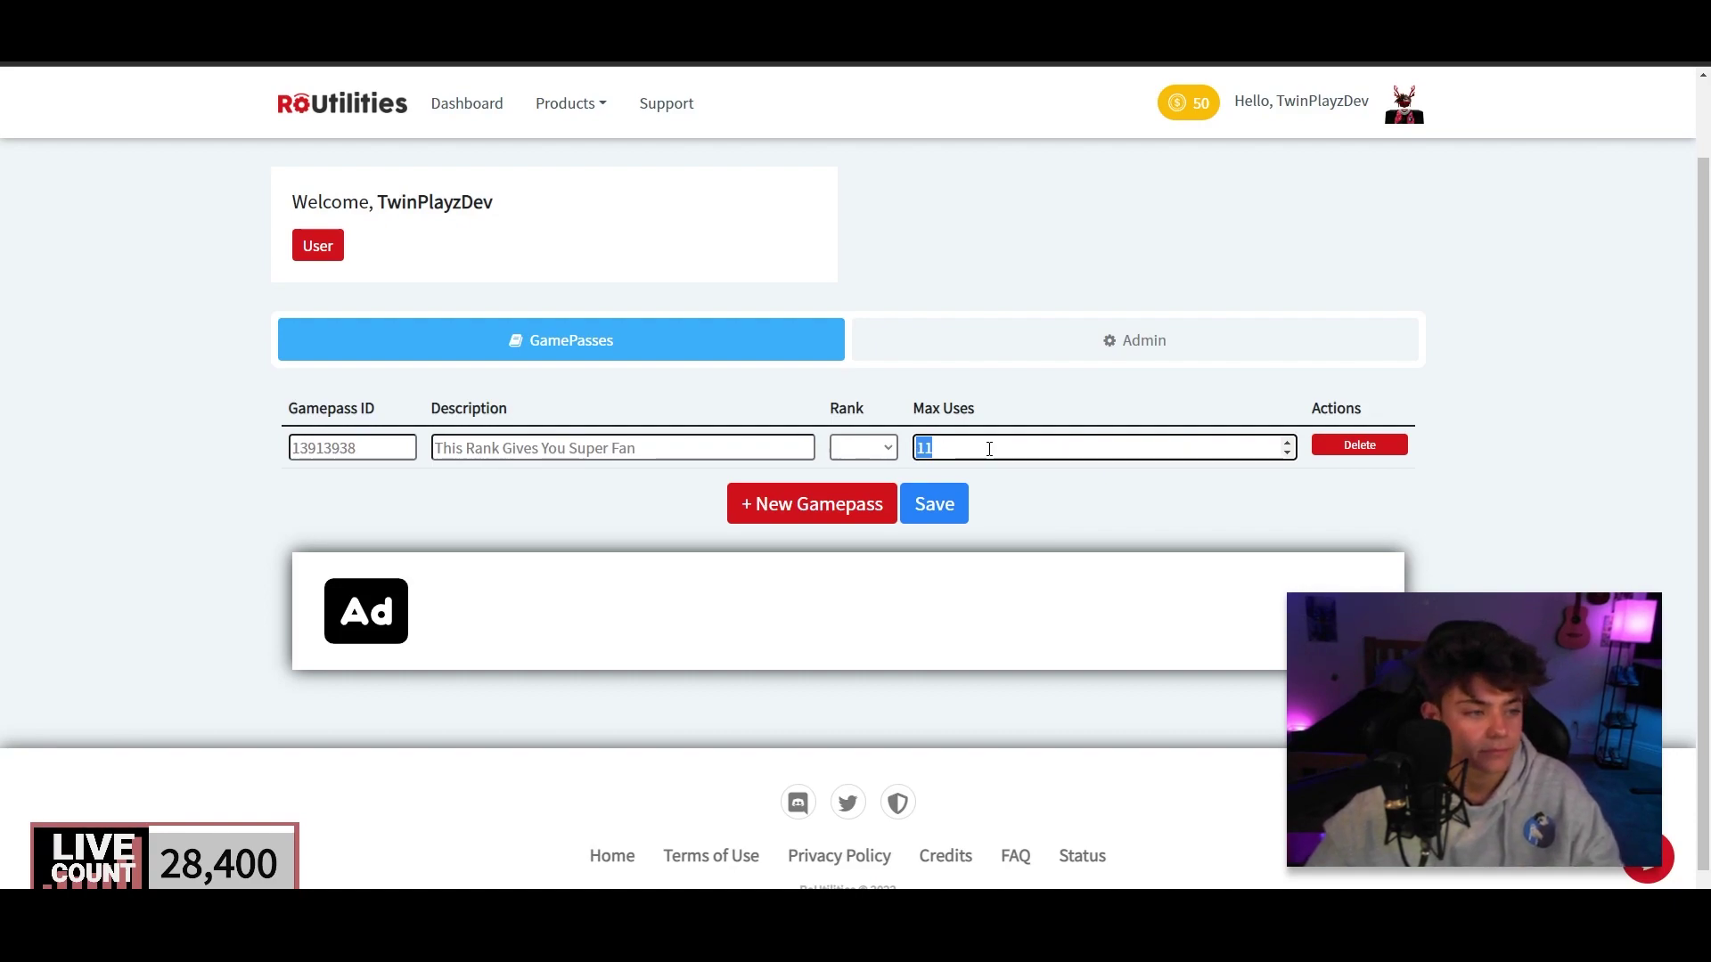
pyautogui.write('50')
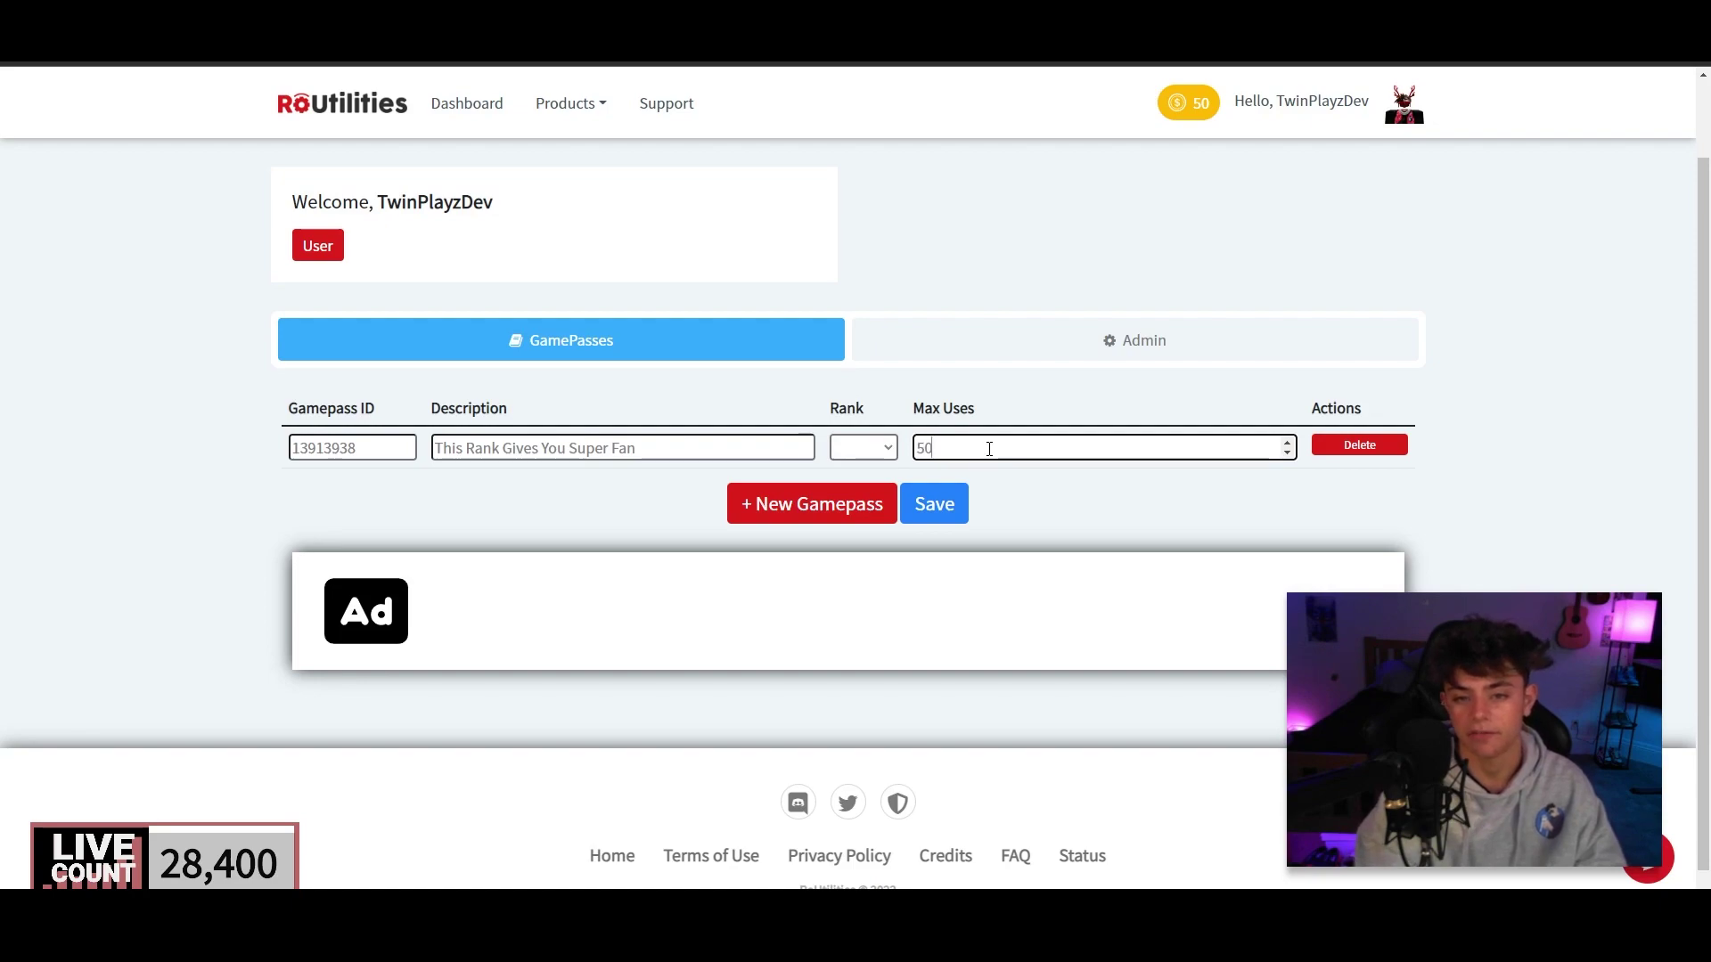
# Try to choose a rank for the Super Fan gamepass and save the gamepass list.
pyautogui.click(862, 448)
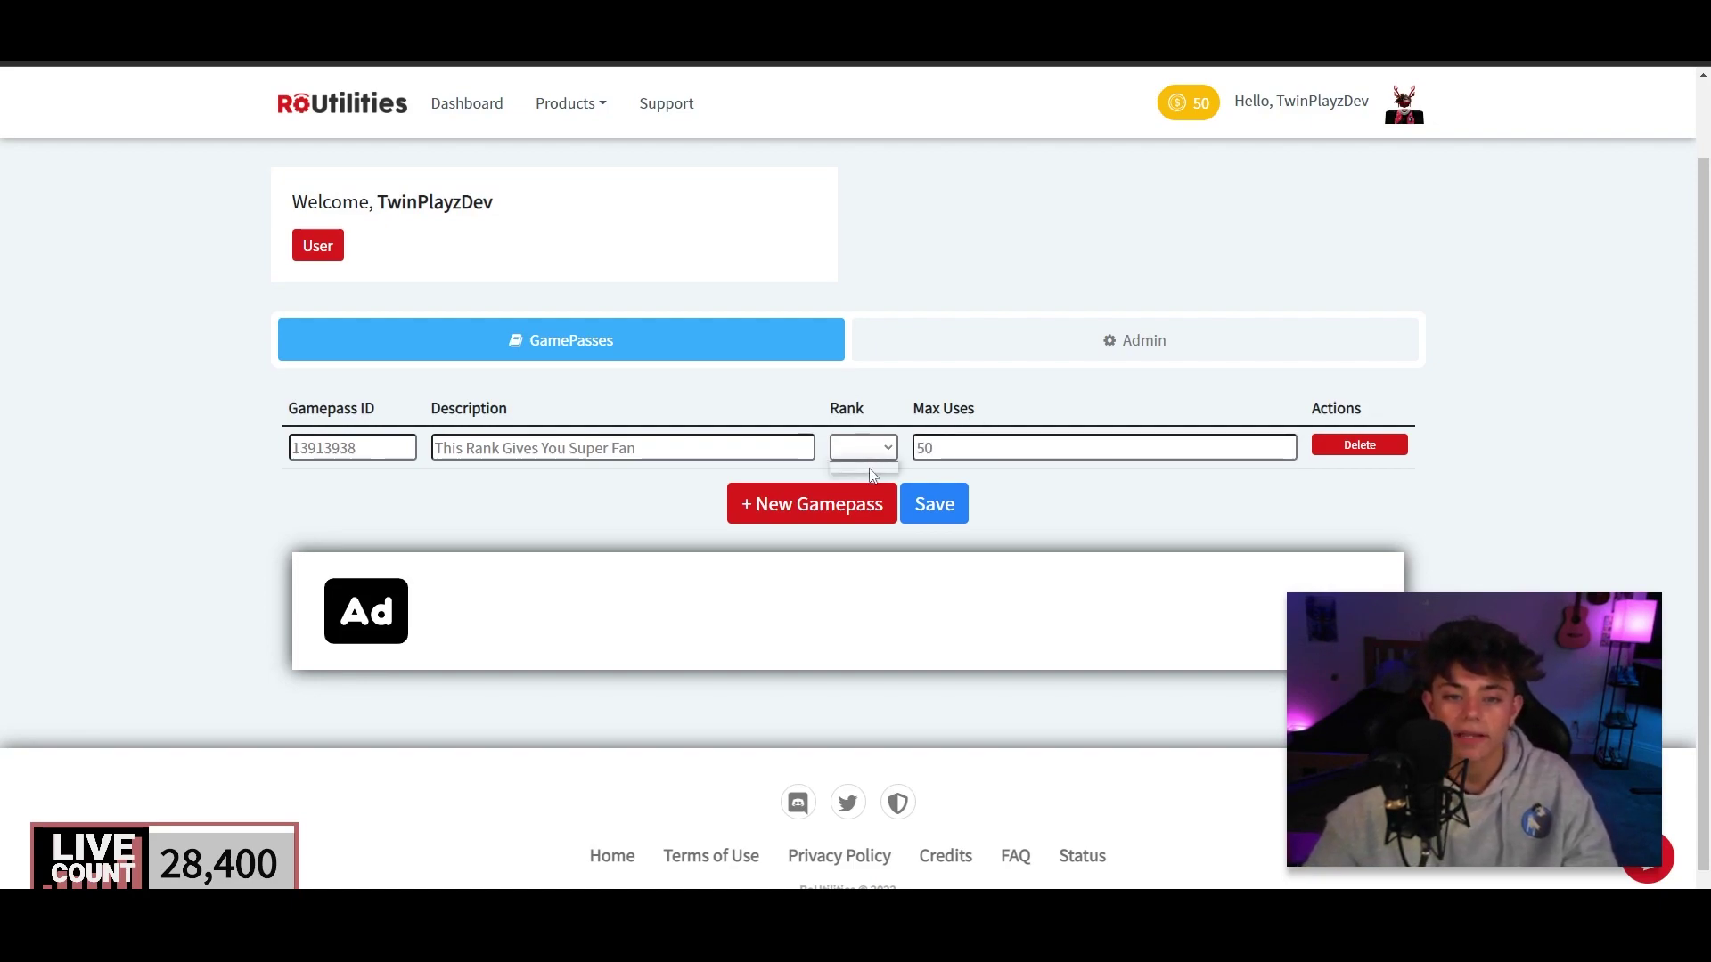
pyautogui.click(879, 448)
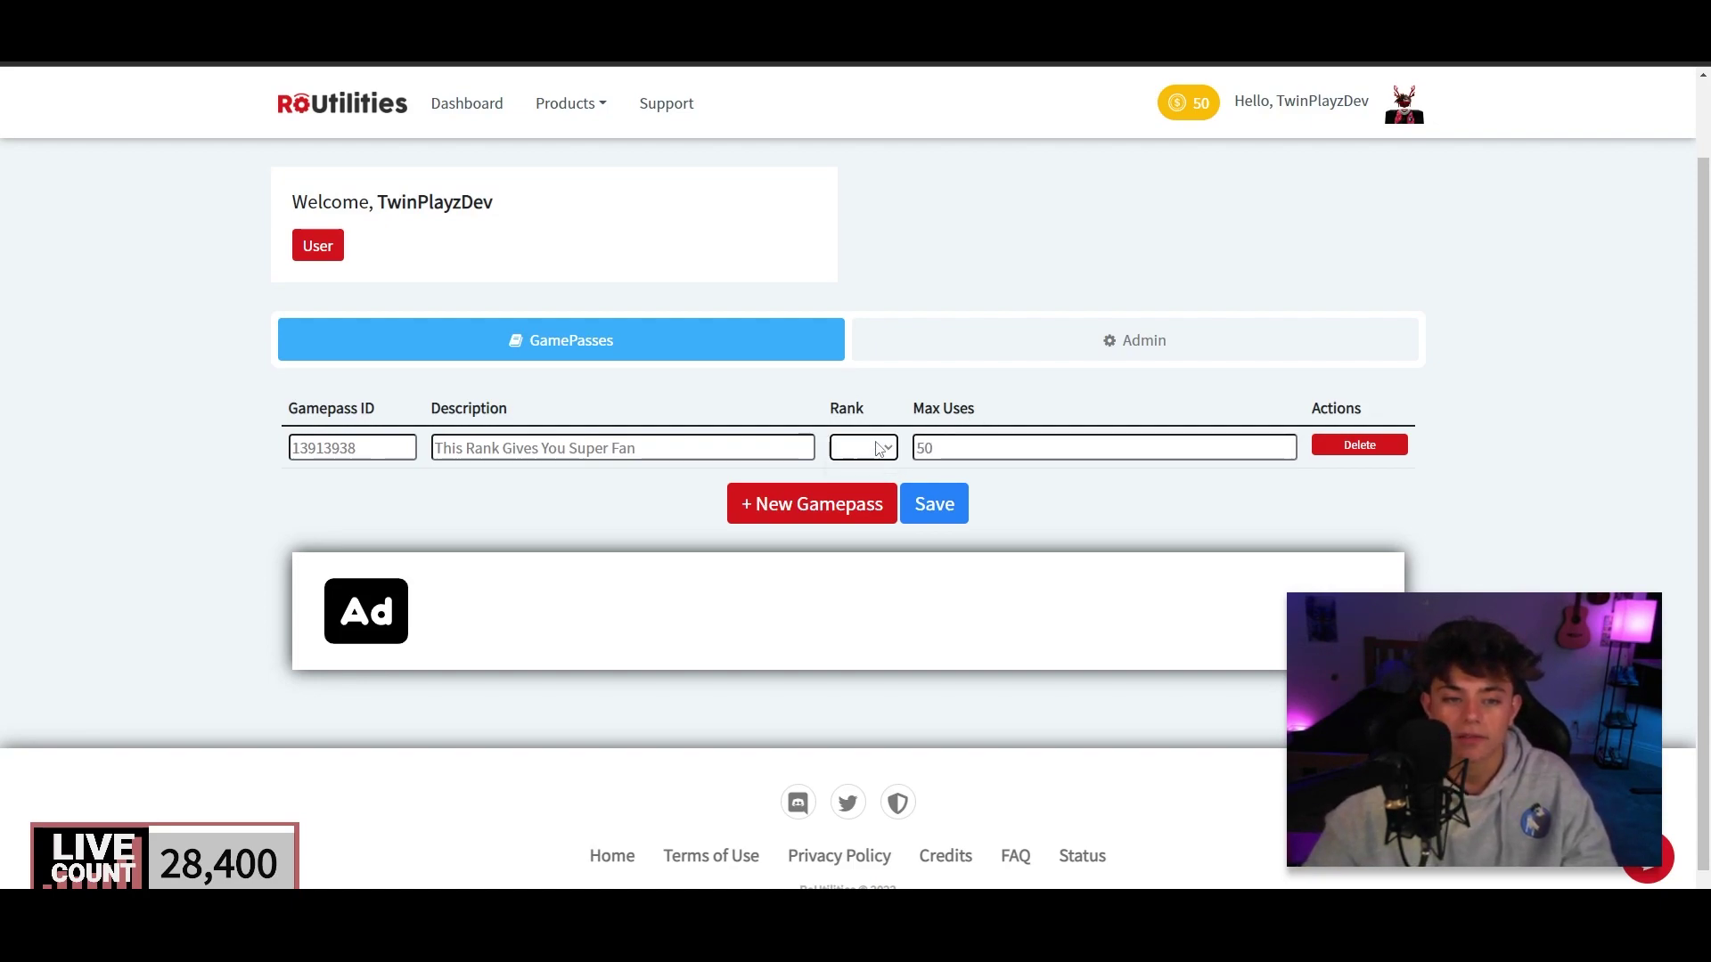
pyautogui.click(945, 506)
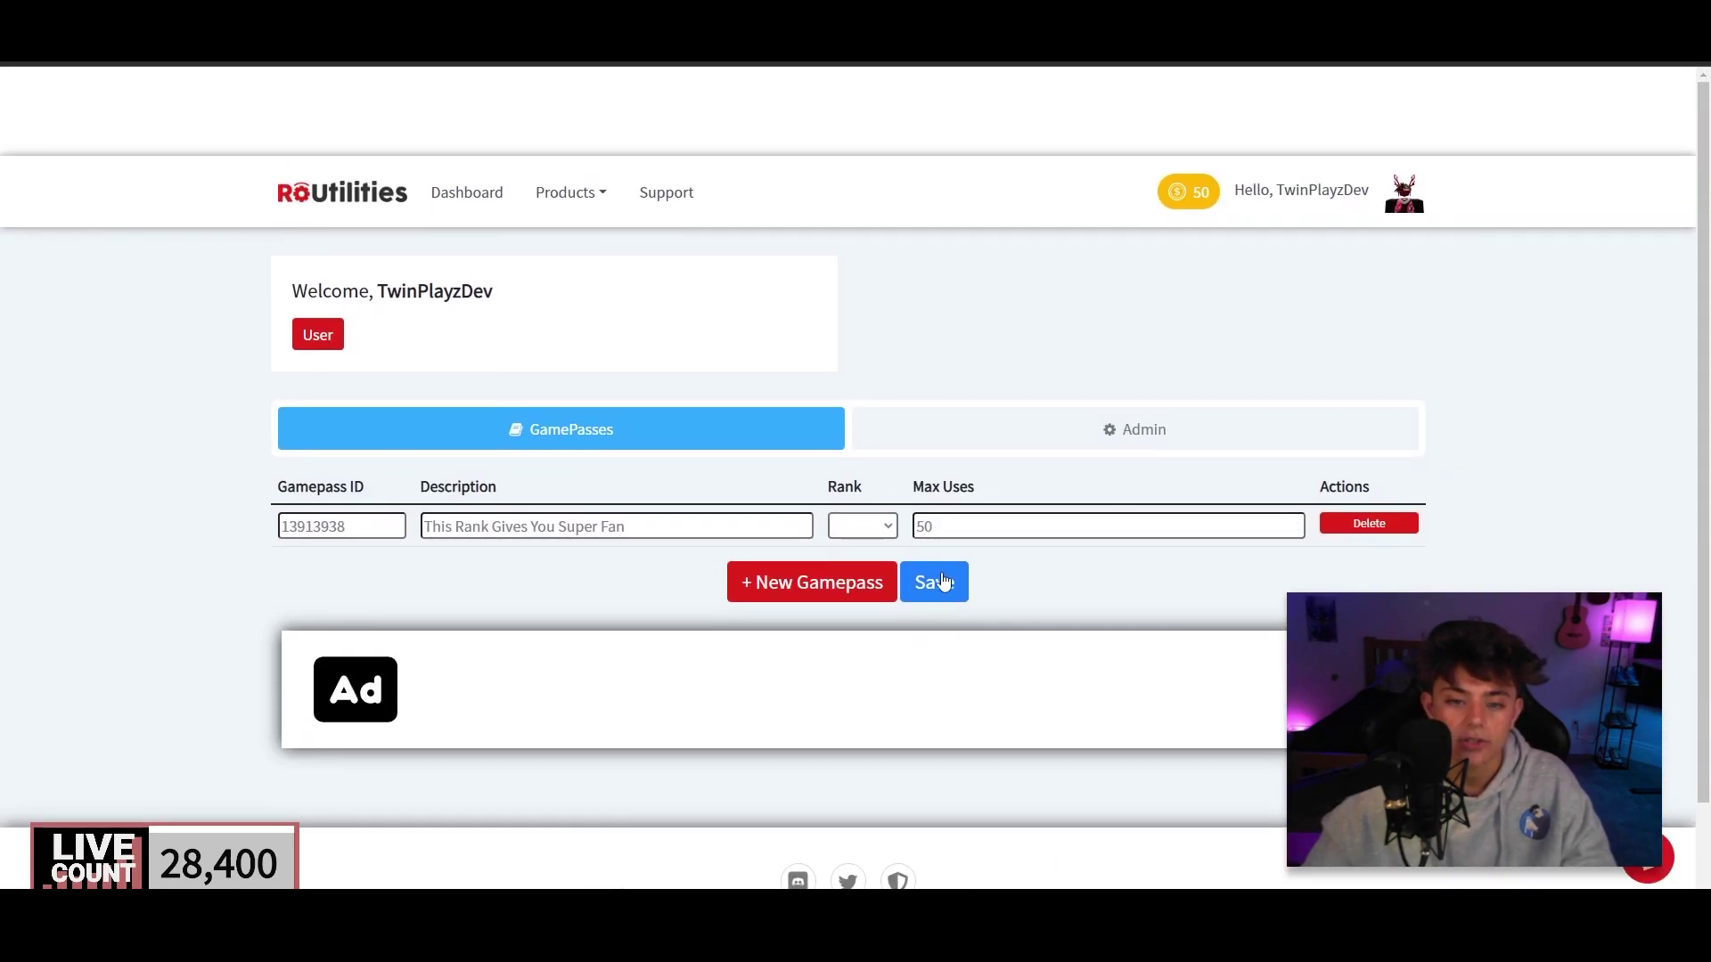
pyautogui.click(943, 584)
# Review the gamepass entry and the rank center's admin settings, including the integrations.
pyautogui.click(867, 584)
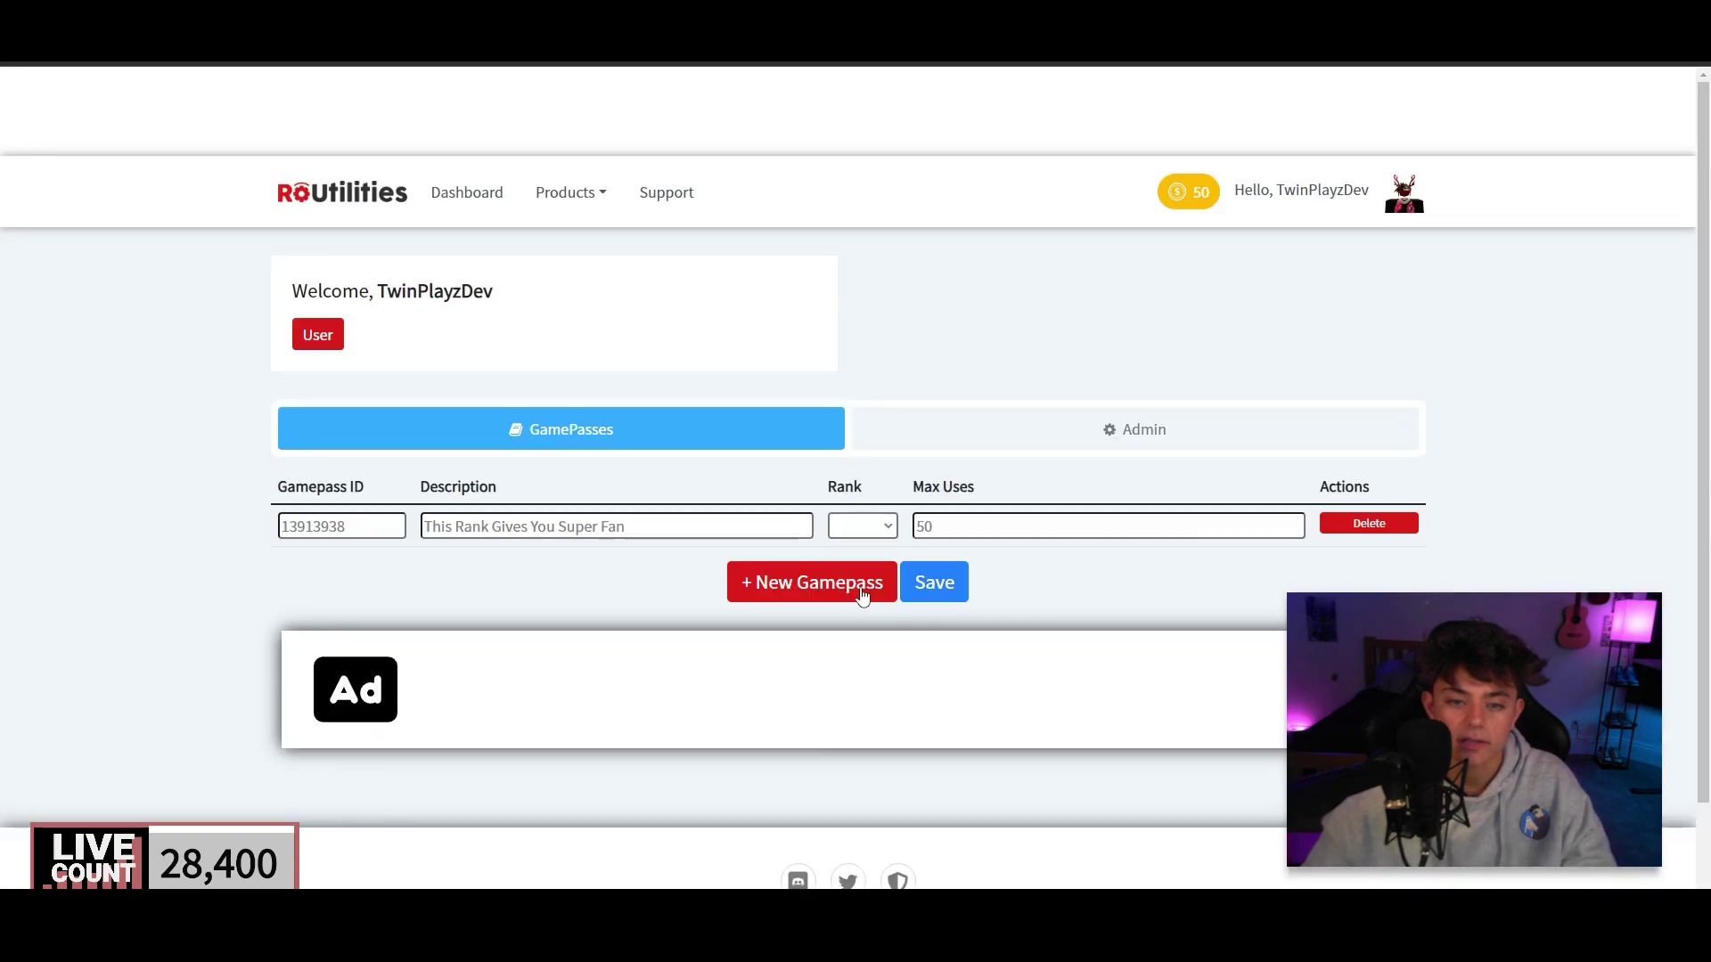
pyautogui.click(977, 431)
pyautogui.click(700, 451)
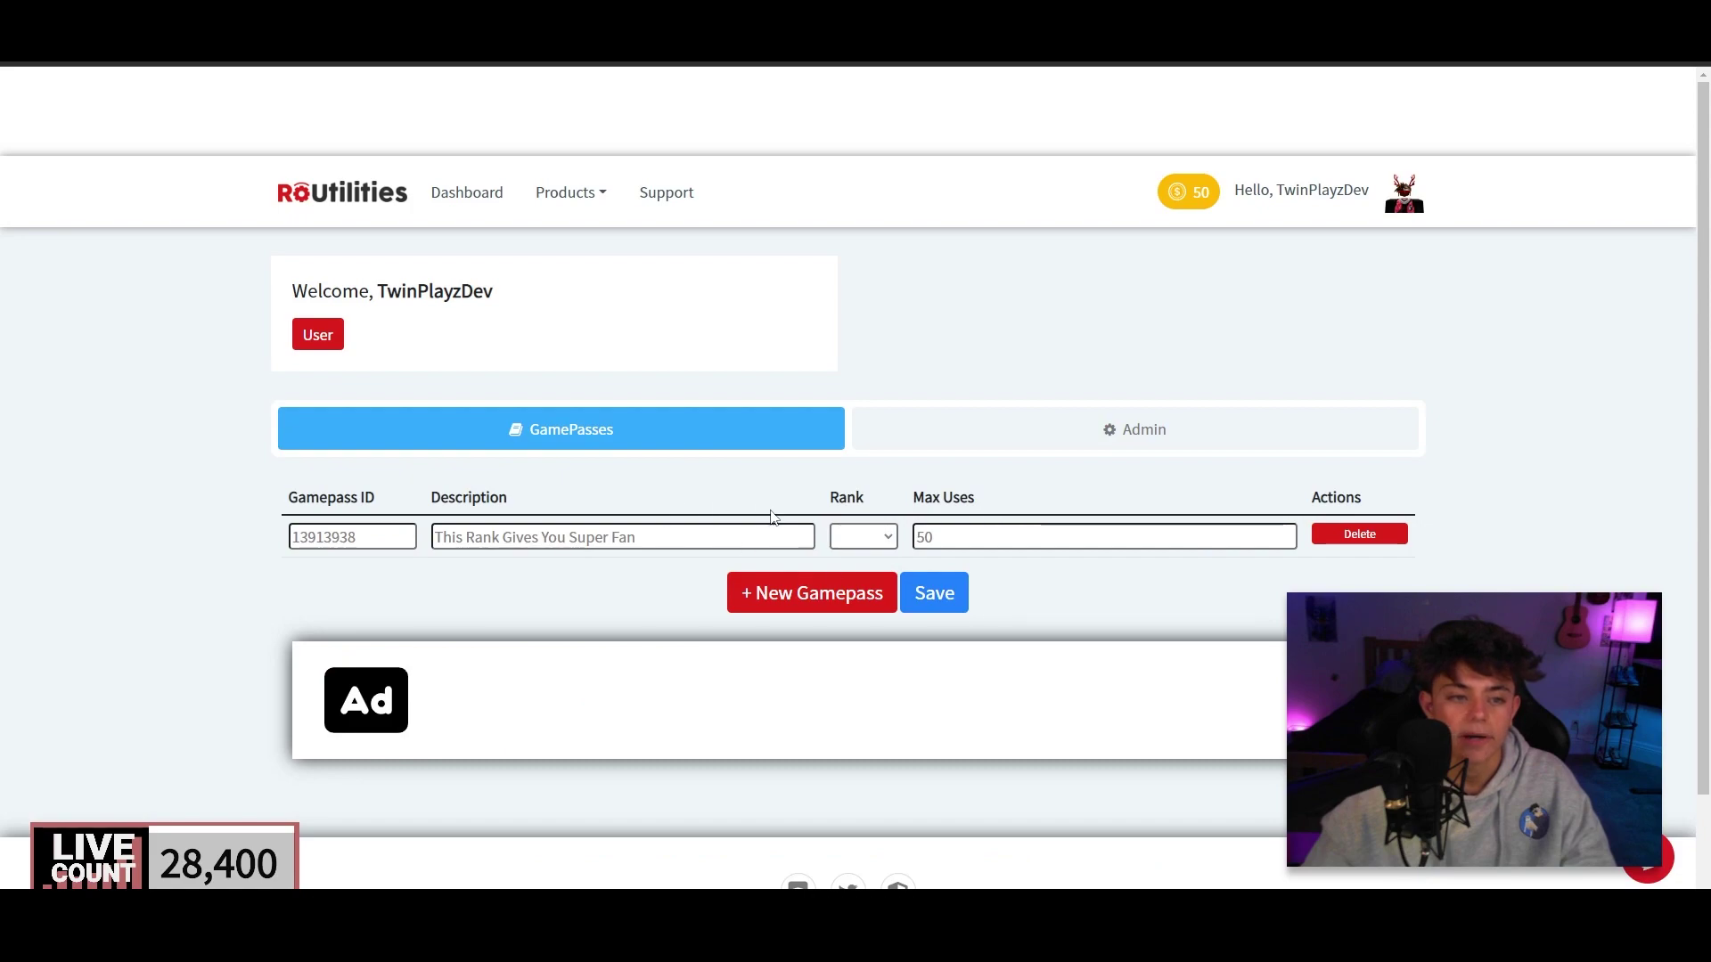
pyautogui.click(962, 428)
pyautogui.scroll(-5, 844, 508)
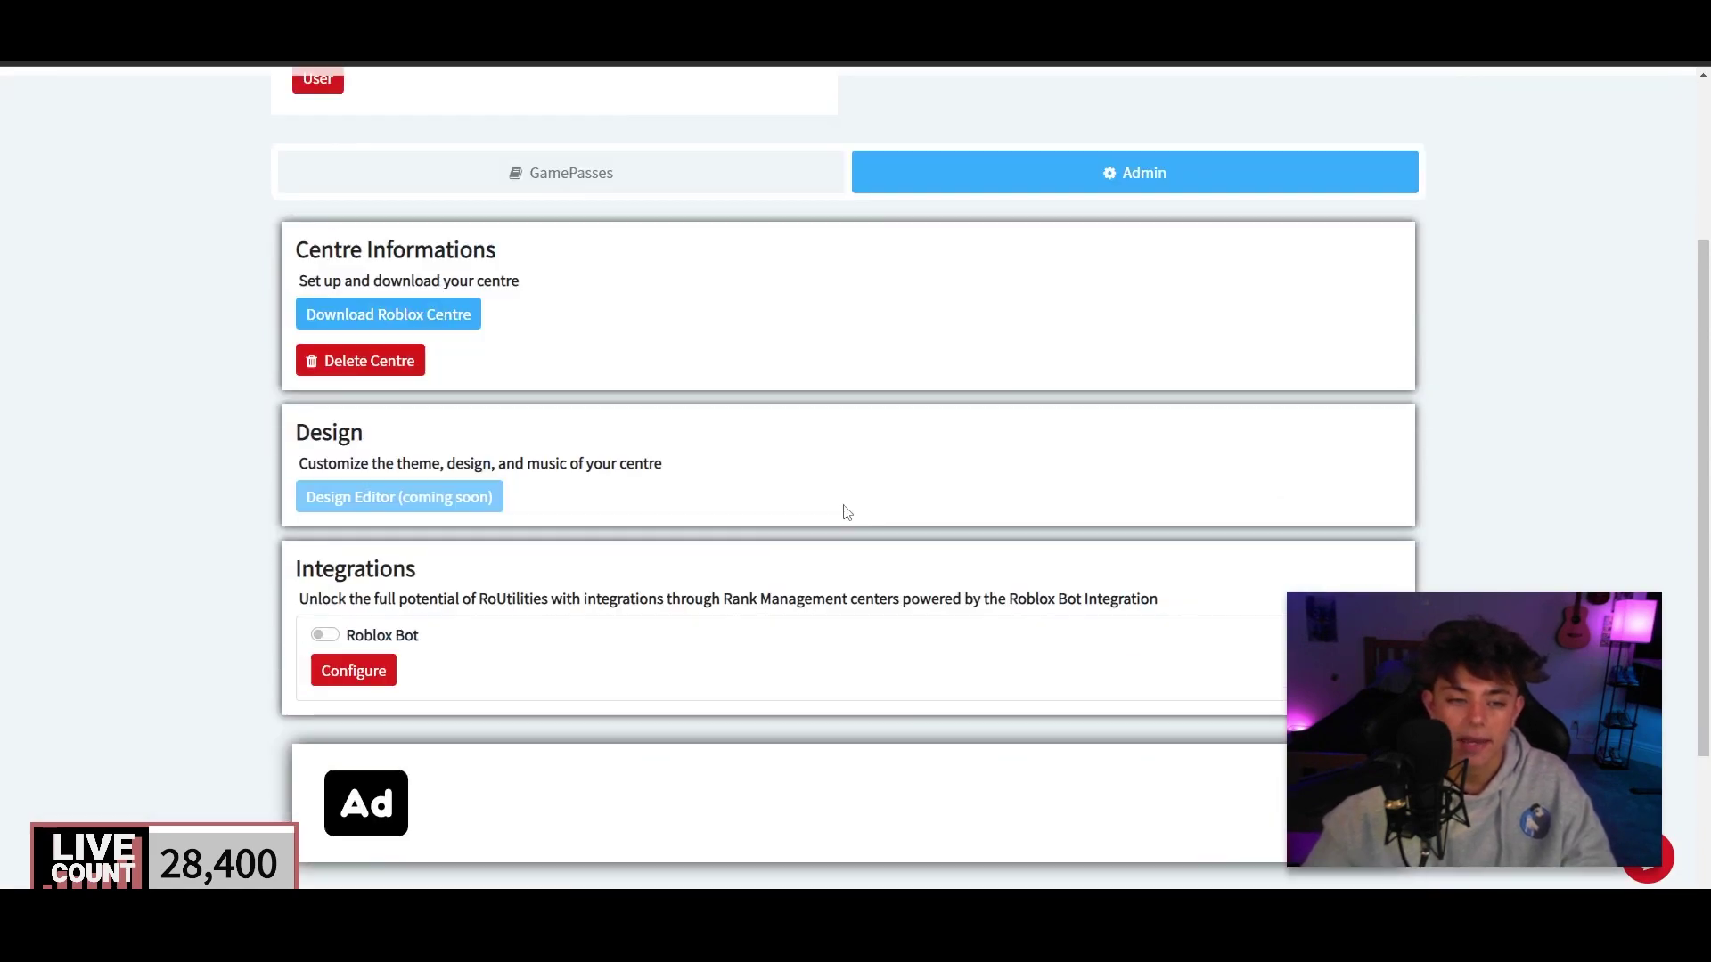
pyautogui.scroll(5, 378, 582)
pyautogui.click(624, 446)
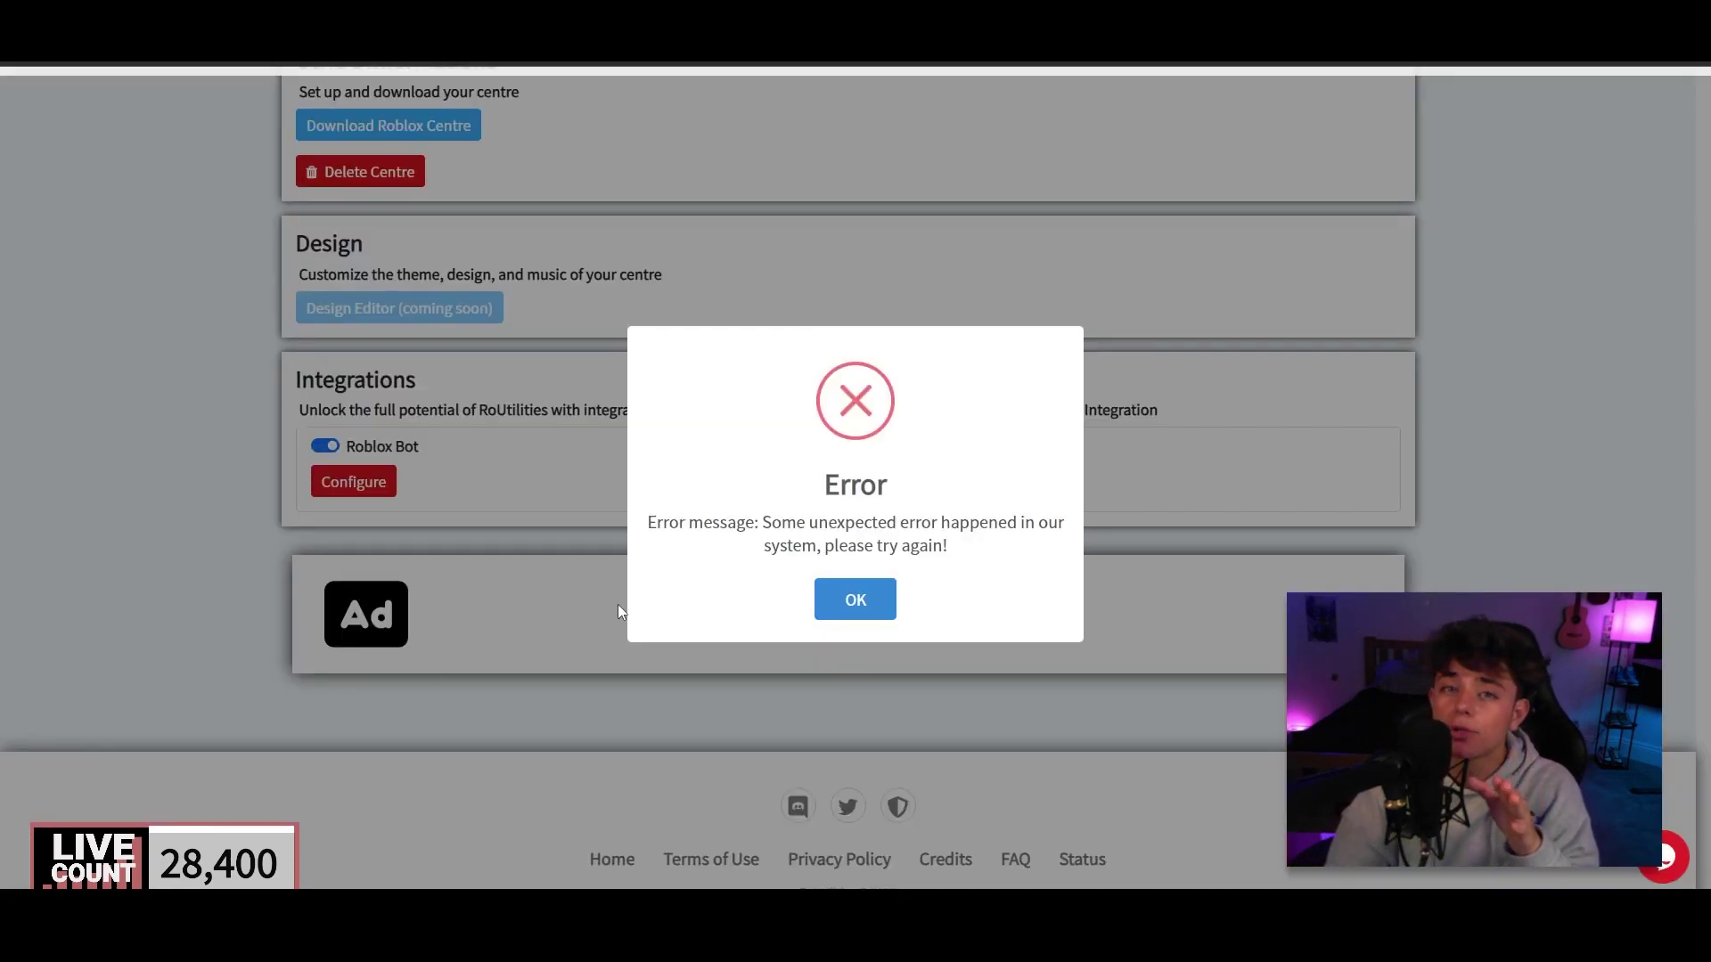
# Dismiss the error message and look over the centre information, design and integration sections of the admin settings.
pyautogui.click(840, 597)
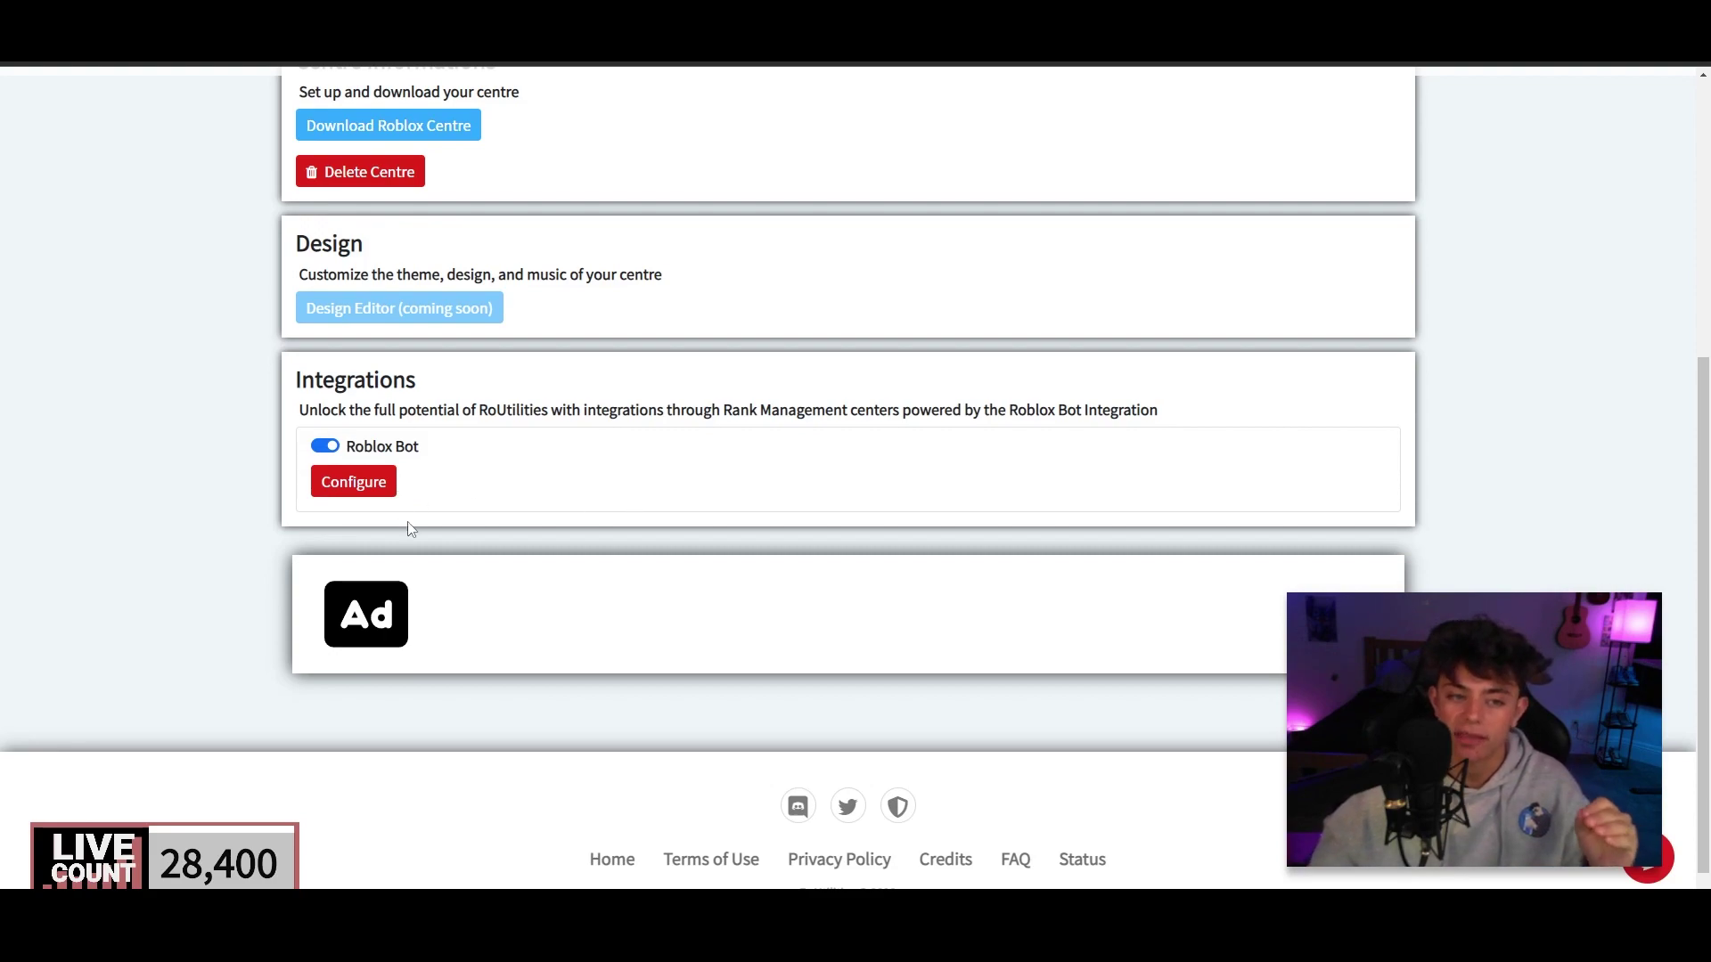
pyautogui.scroll(5, 578, 755)
pyautogui.scroll(-2, 578, 756)
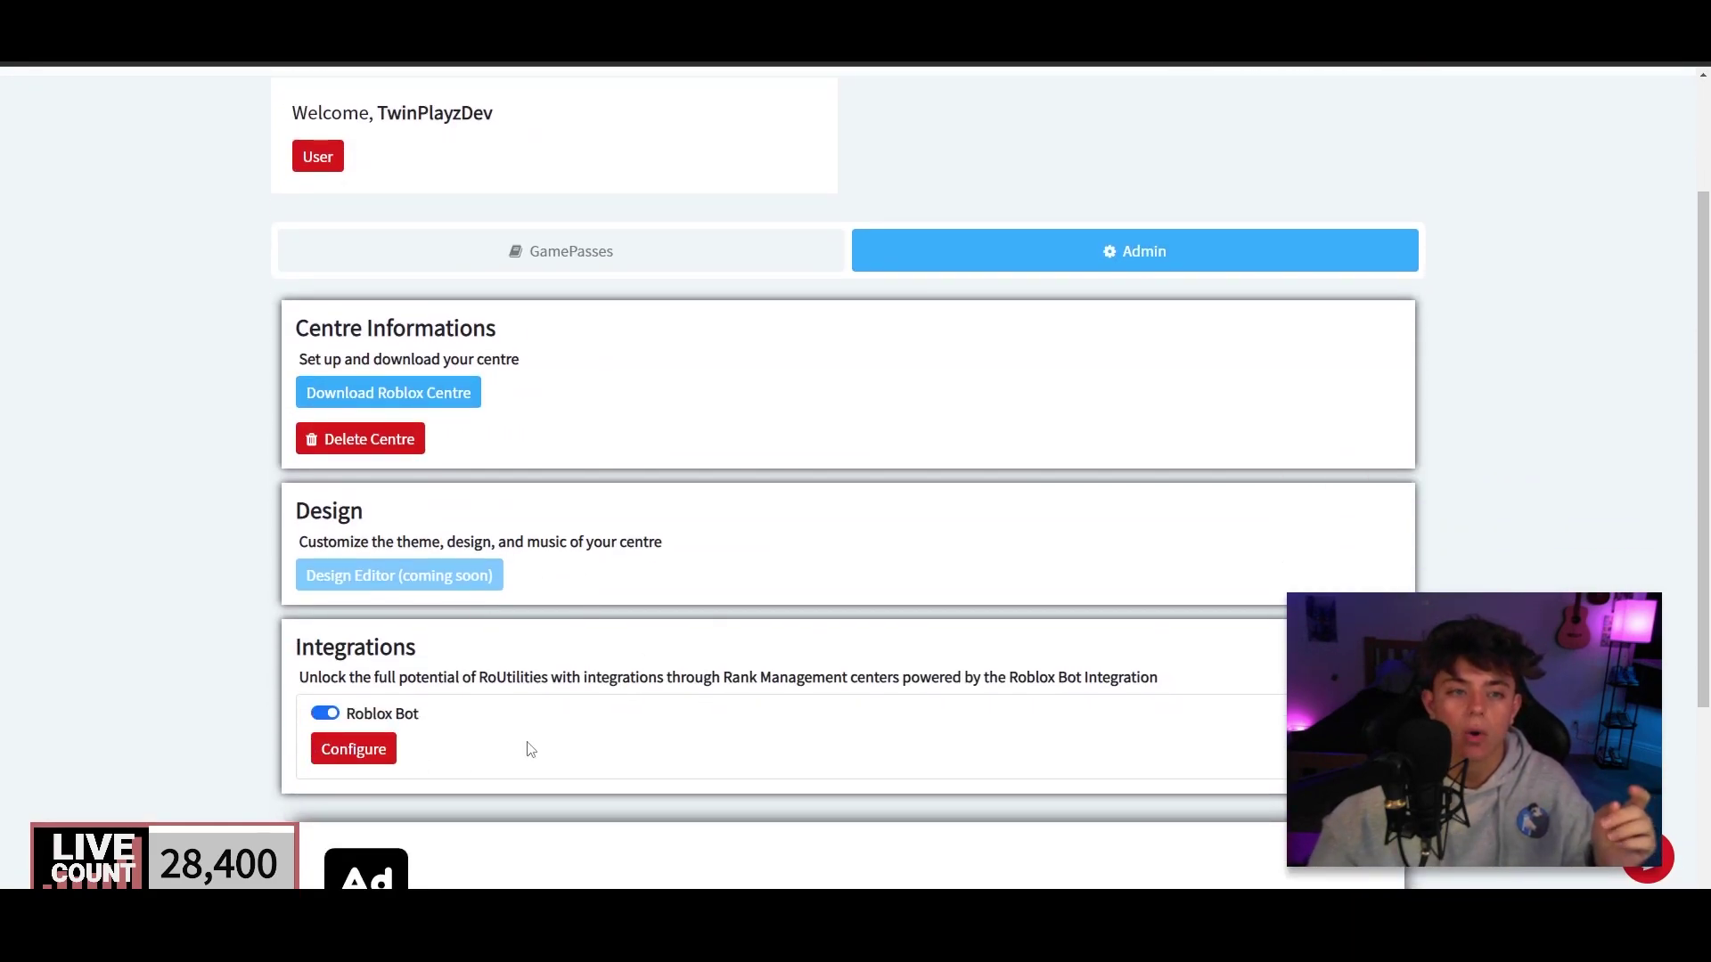
pyautogui.scroll(2, 619, 699)
pyautogui.scroll(-4, 619, 698)
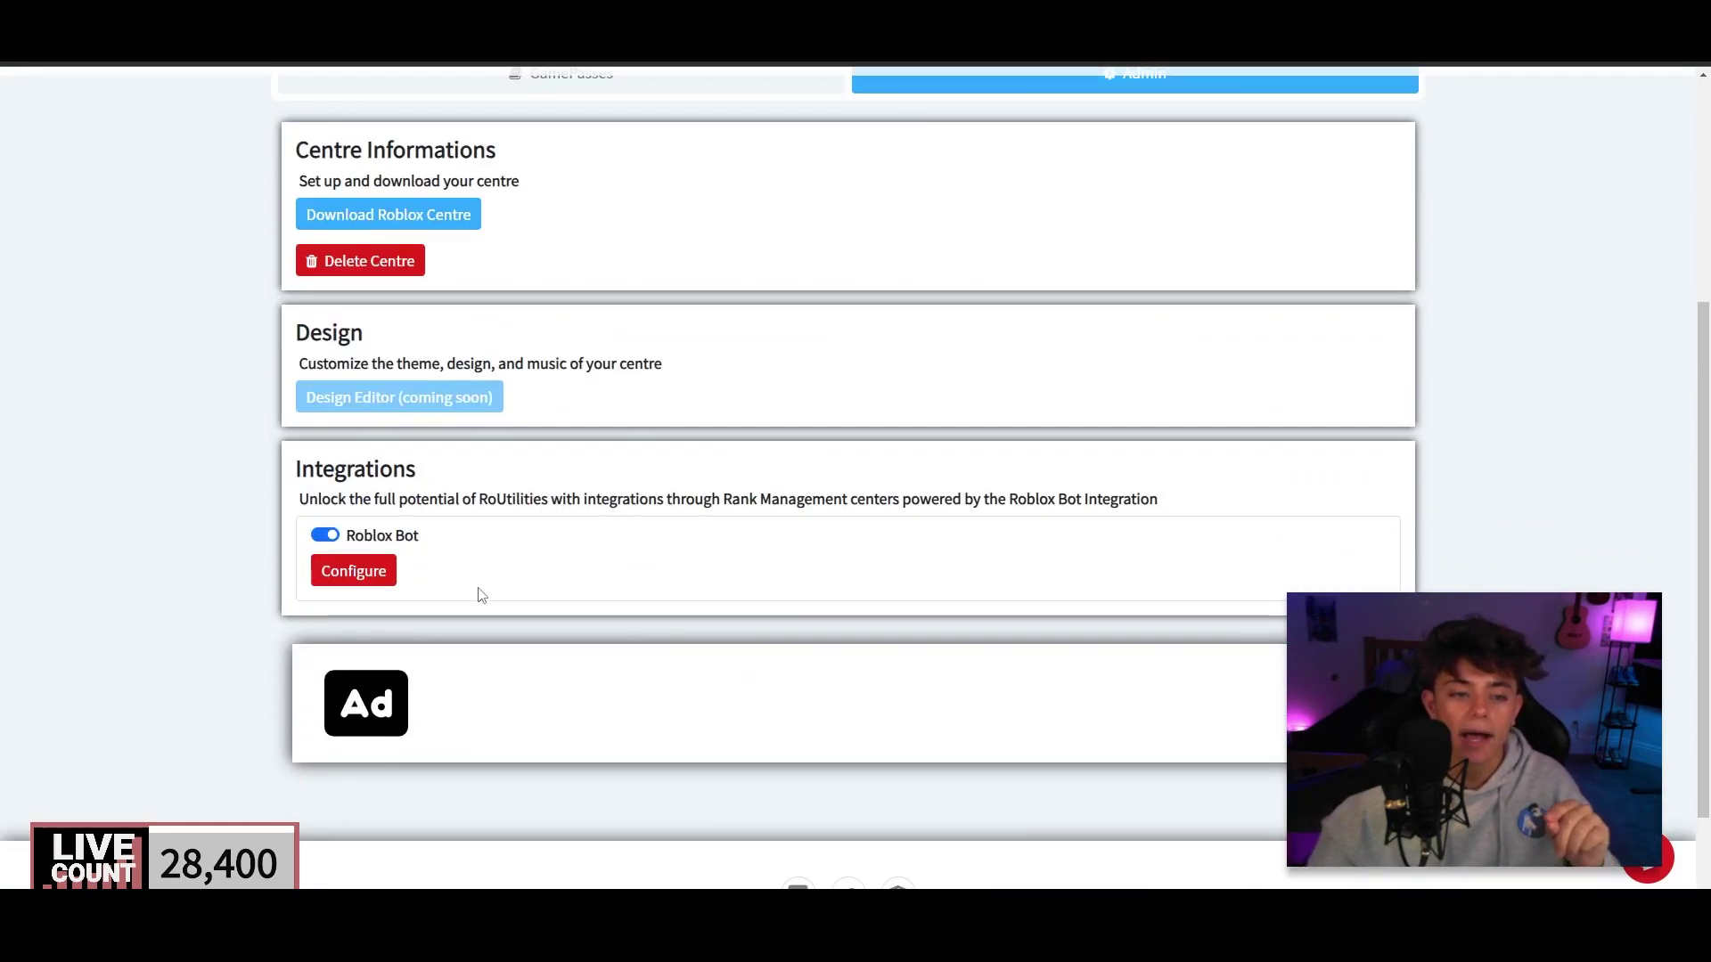
pyautogui.scroll(1, 618, 633)
pyautogui.scroll(1, 668, 637)
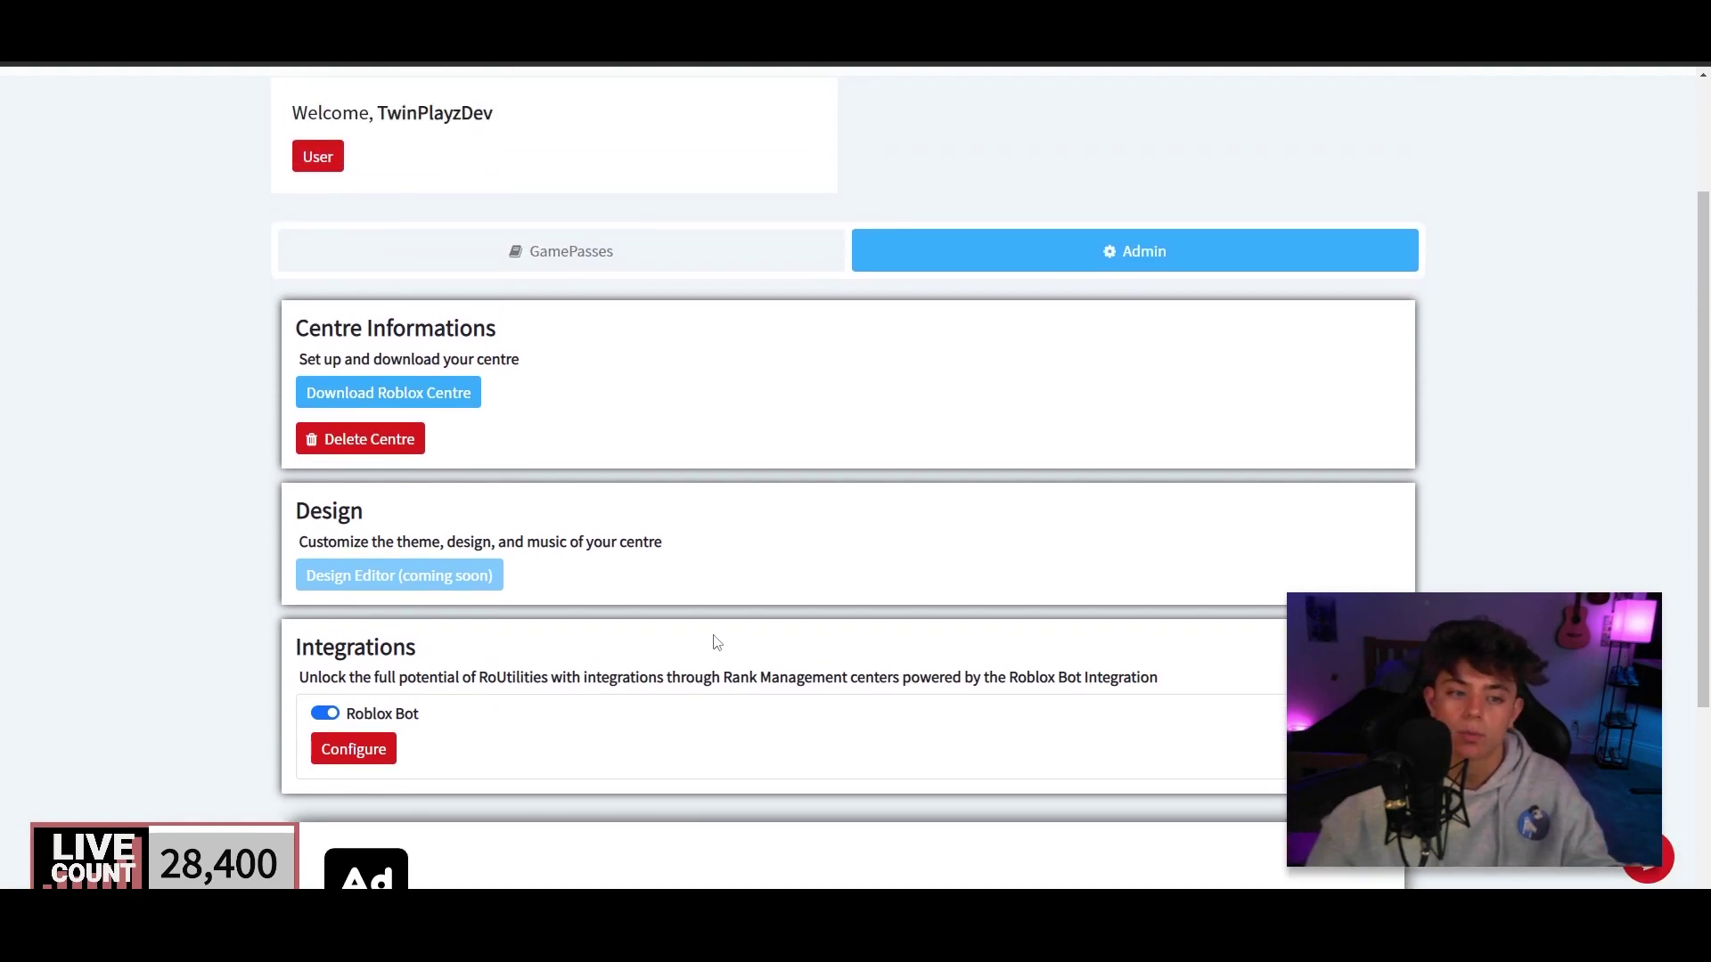
pyautogui.scroll(2, 784, 640)
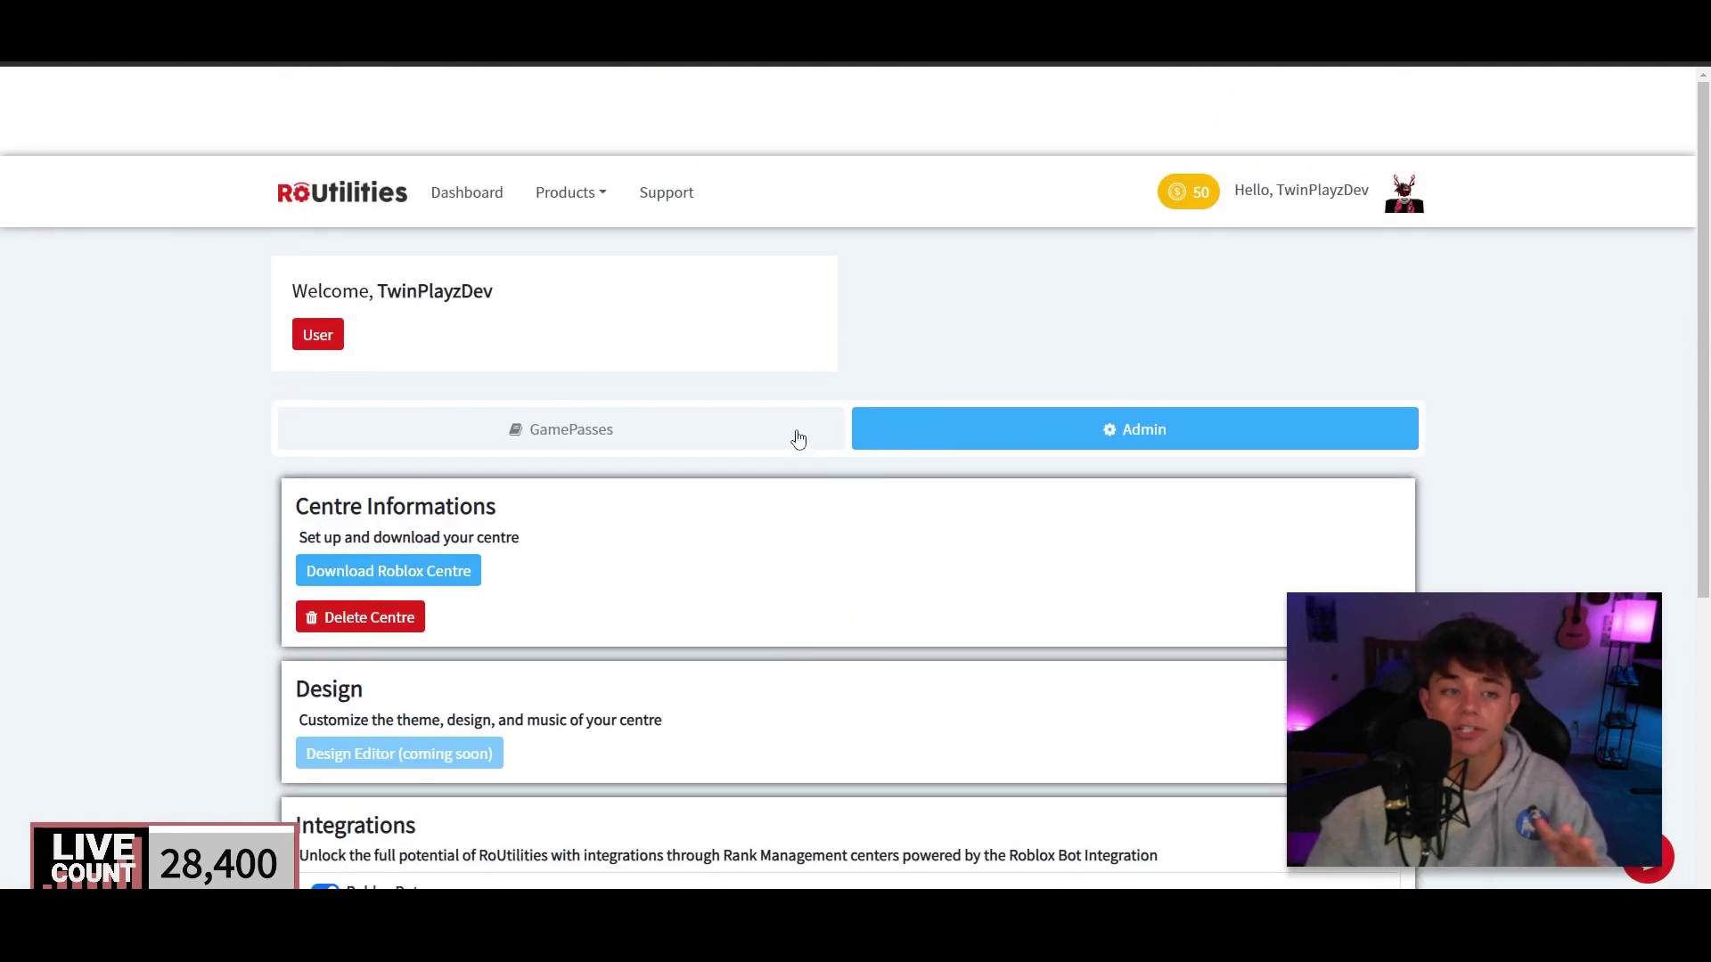
pyautogui.scroll(-3, 776, 451)
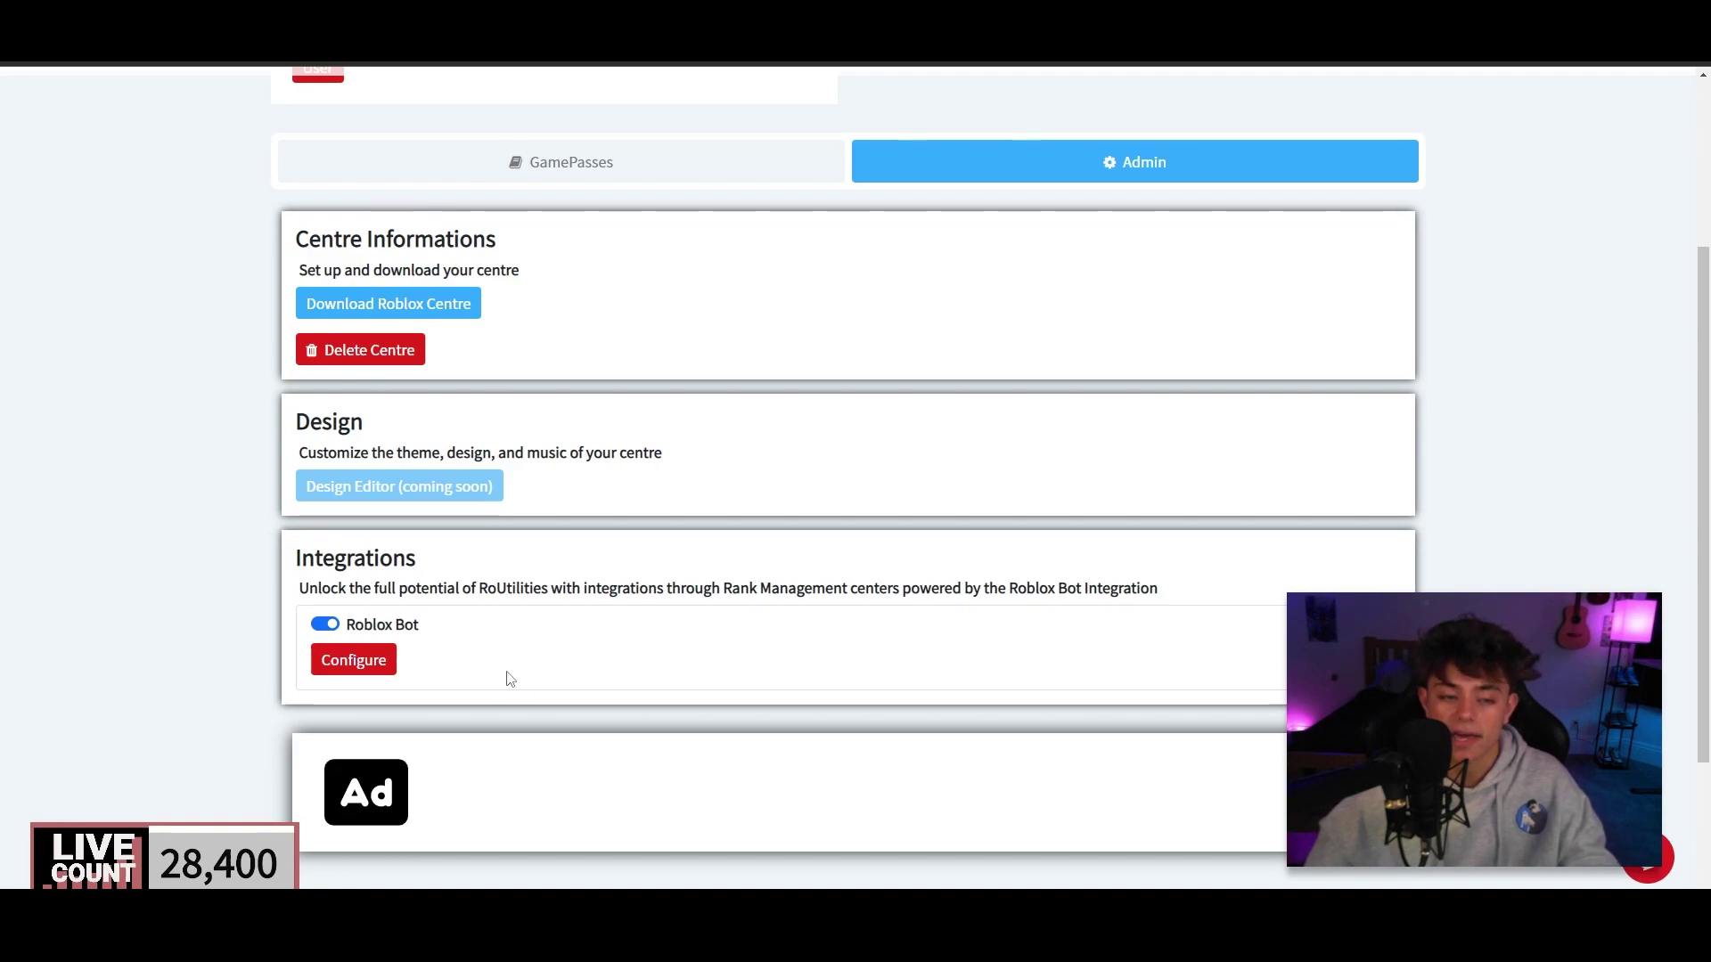
# Open the Roblox Bot configuration, clear the bot username and password fields, and cancel the dialog.
pyautogui.click(390, 655)
pyautogui.click(779, 450)
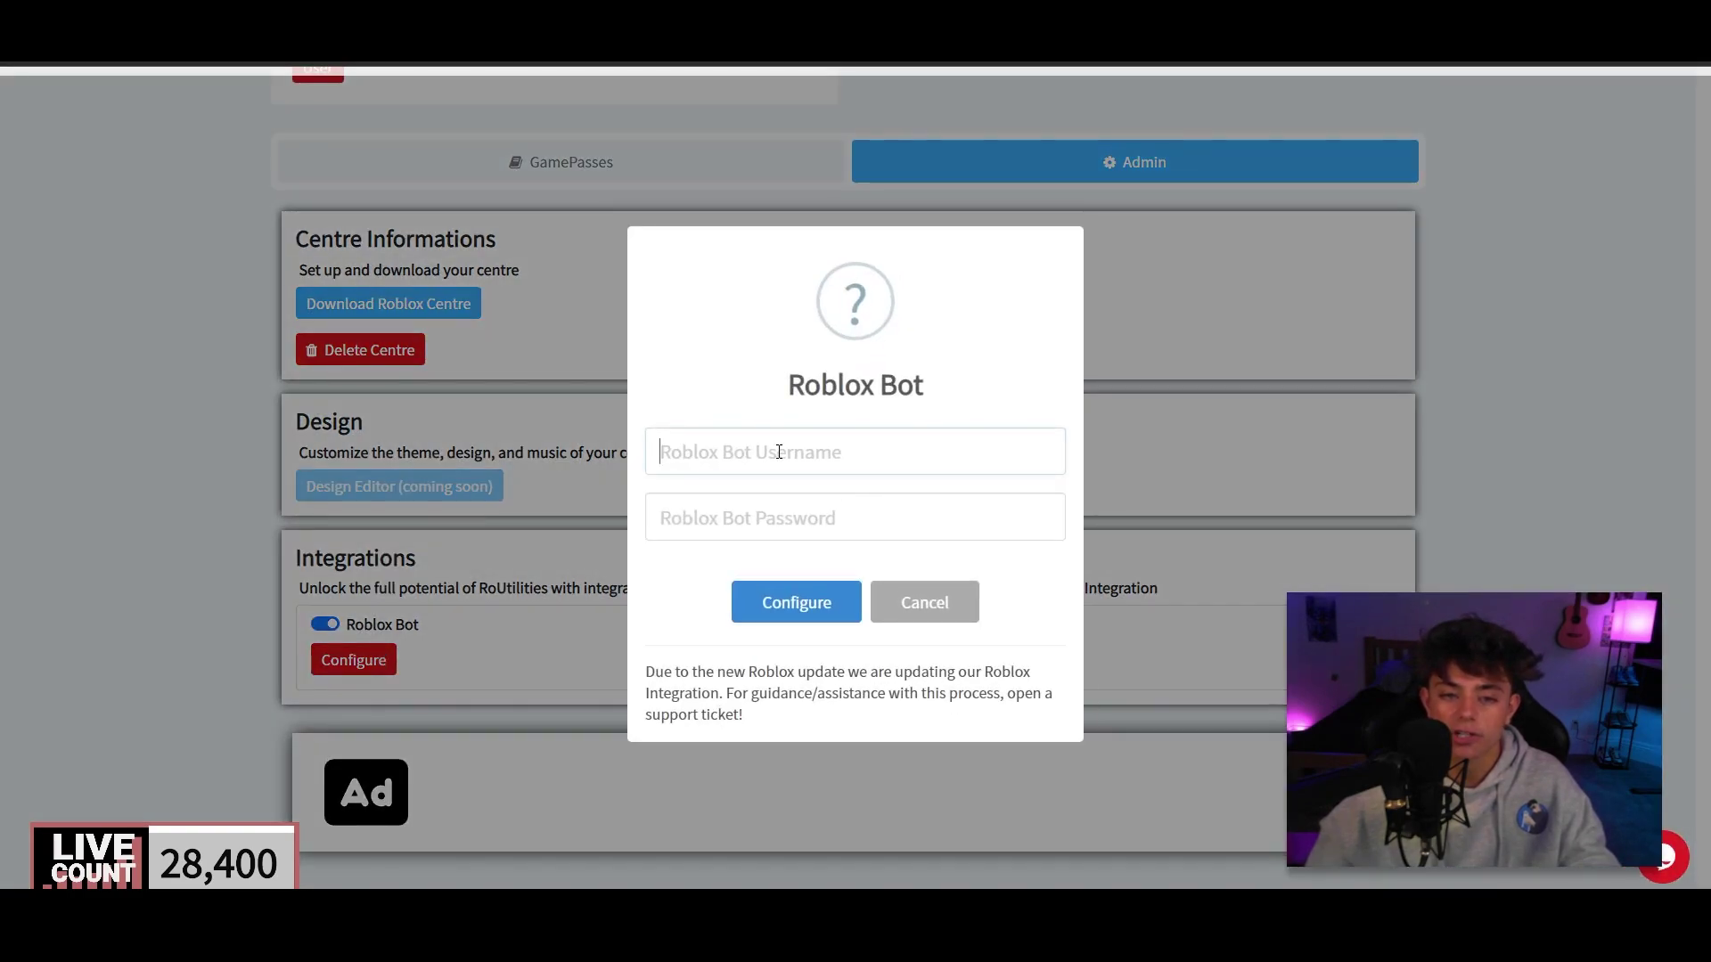
pyautogui.click(779, 508)
pyautogui.click(801, 455)
pyautogui.hotkey('ctrl', 'a')
pyautogui.press('BackSpace')
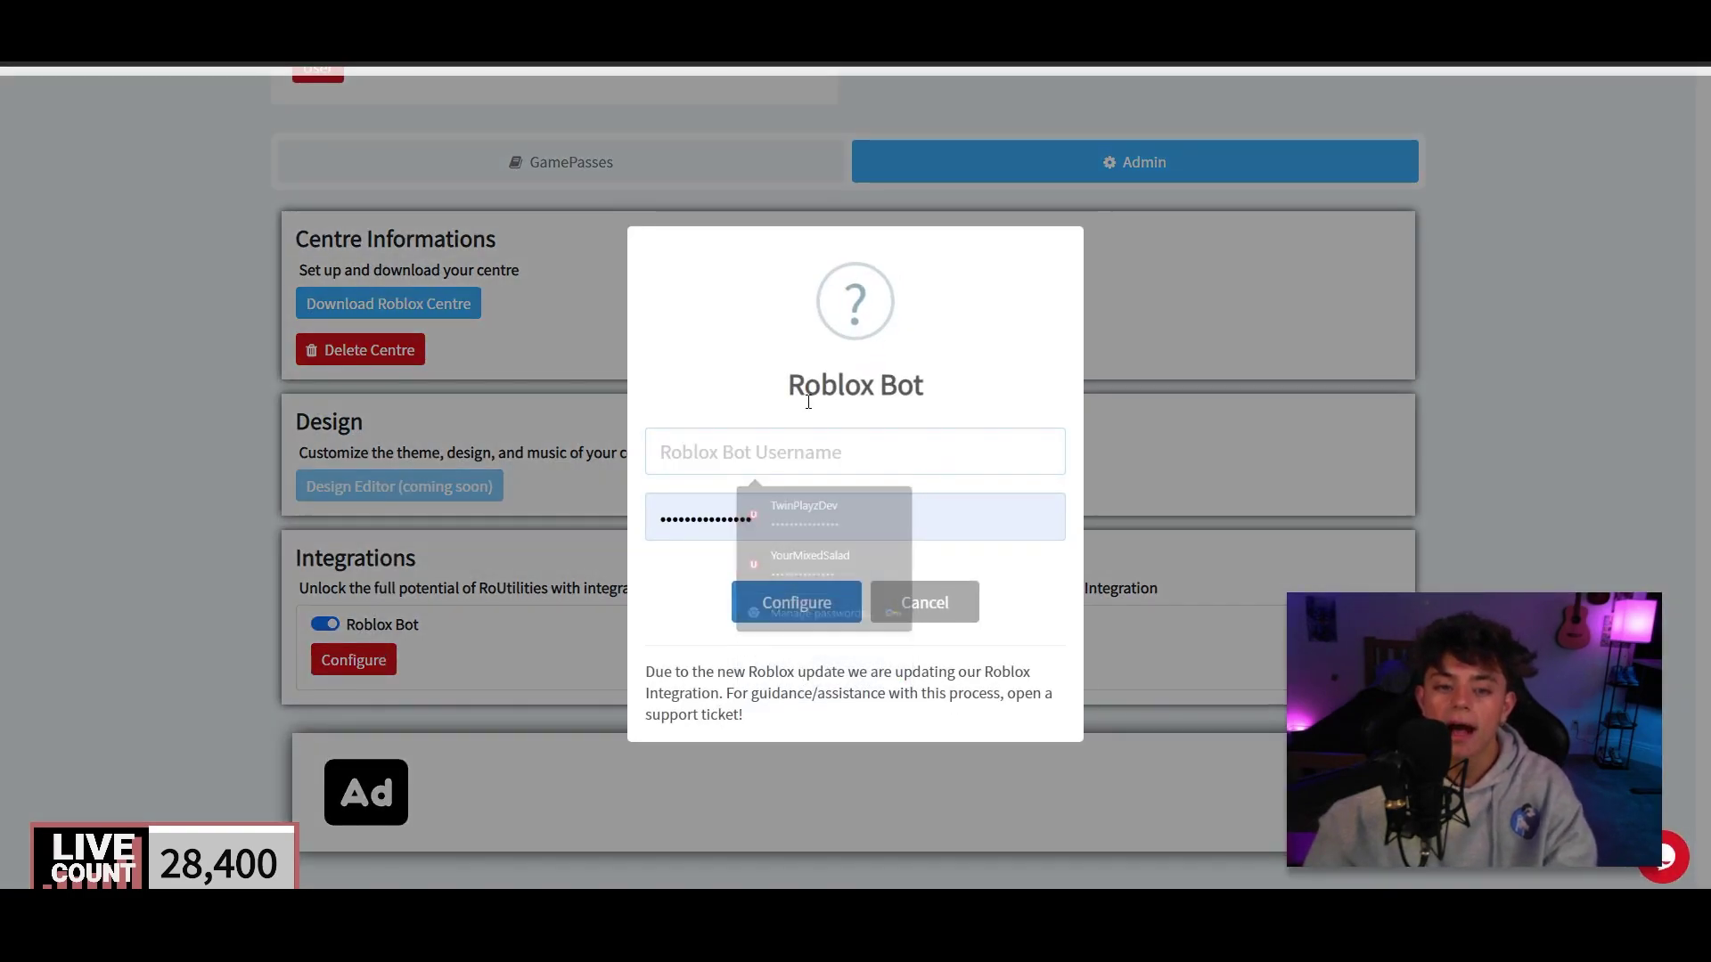
pyautogui.press('Tab')
pyautogui.press('BackSpace')
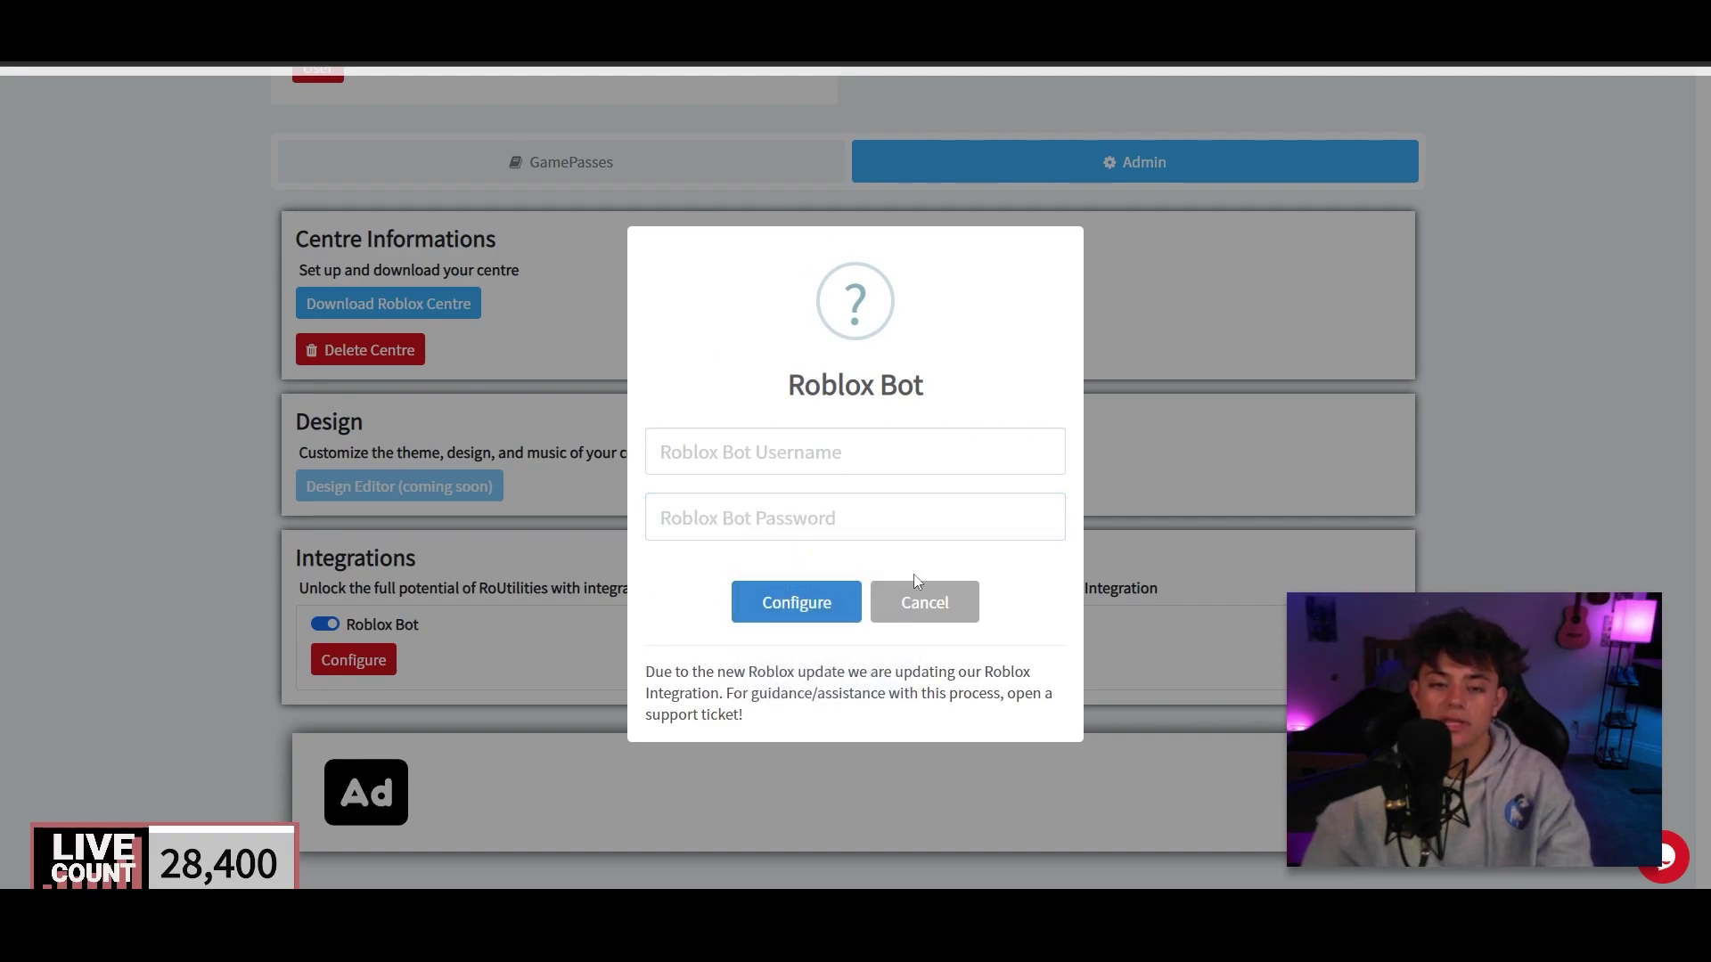
pyautogui.click(927, 606)
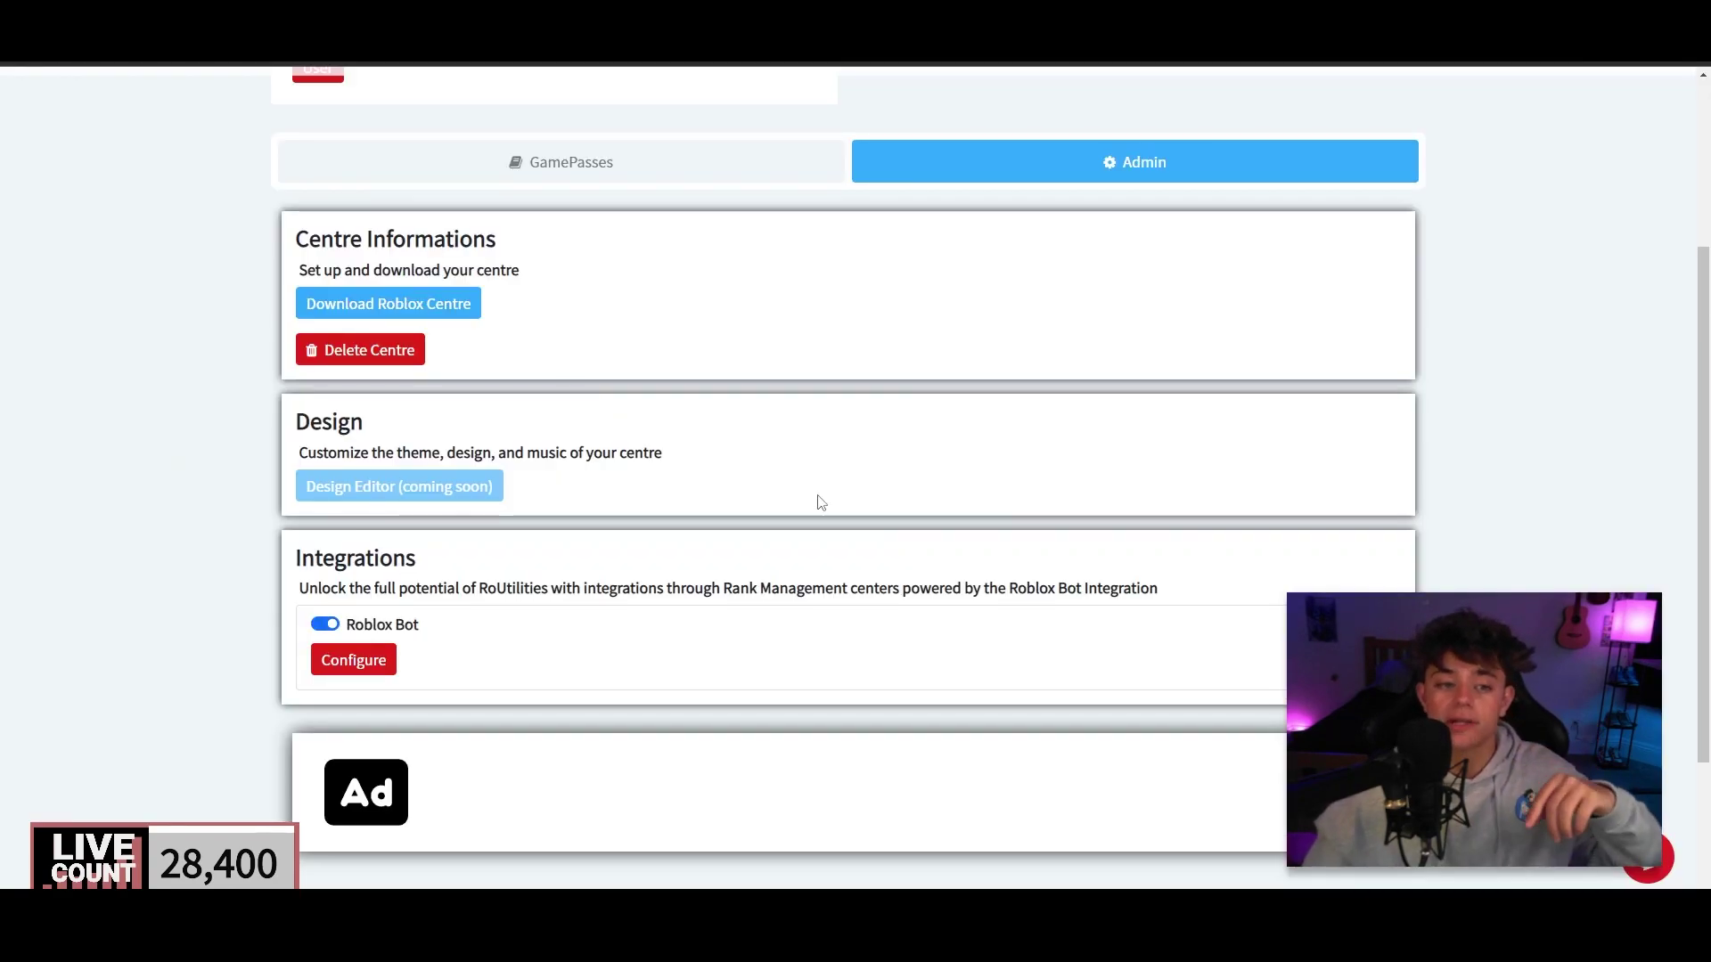
# Return to the gamepass list, check the Super Fan gamepass's rank choices and save the list.
pyautogui.scroll(5, 802, 490)
pyautogui.click(713, 433)
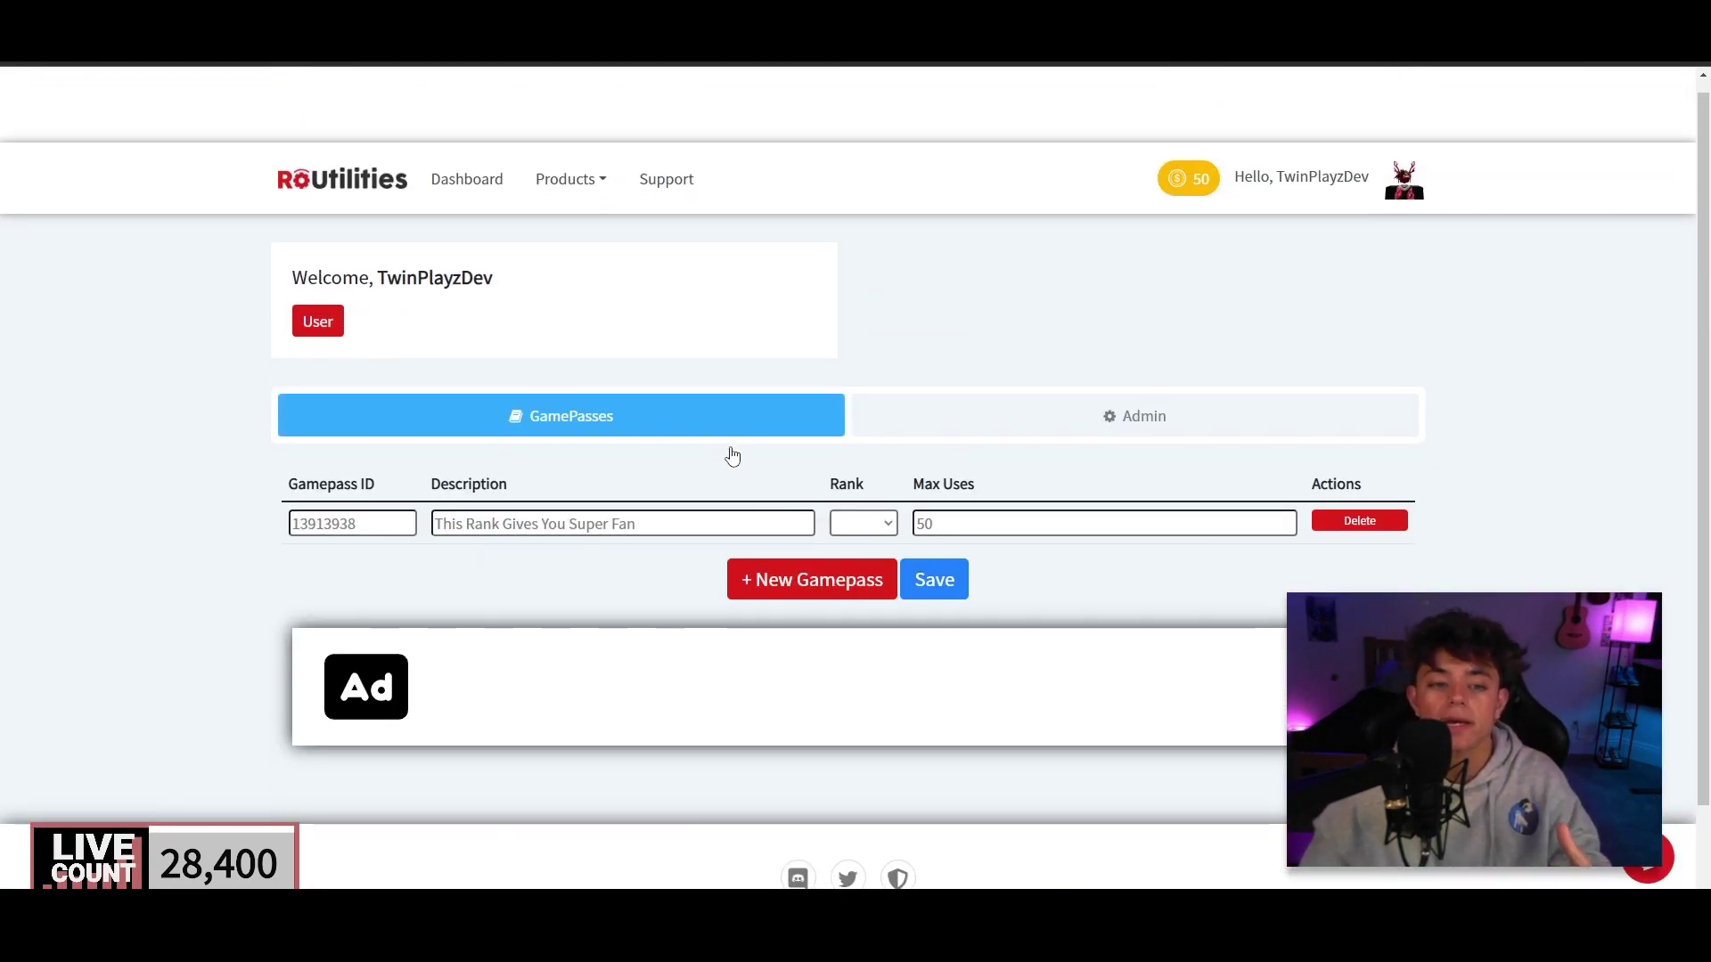
pyautogui.scroll(-1, 677, 481)
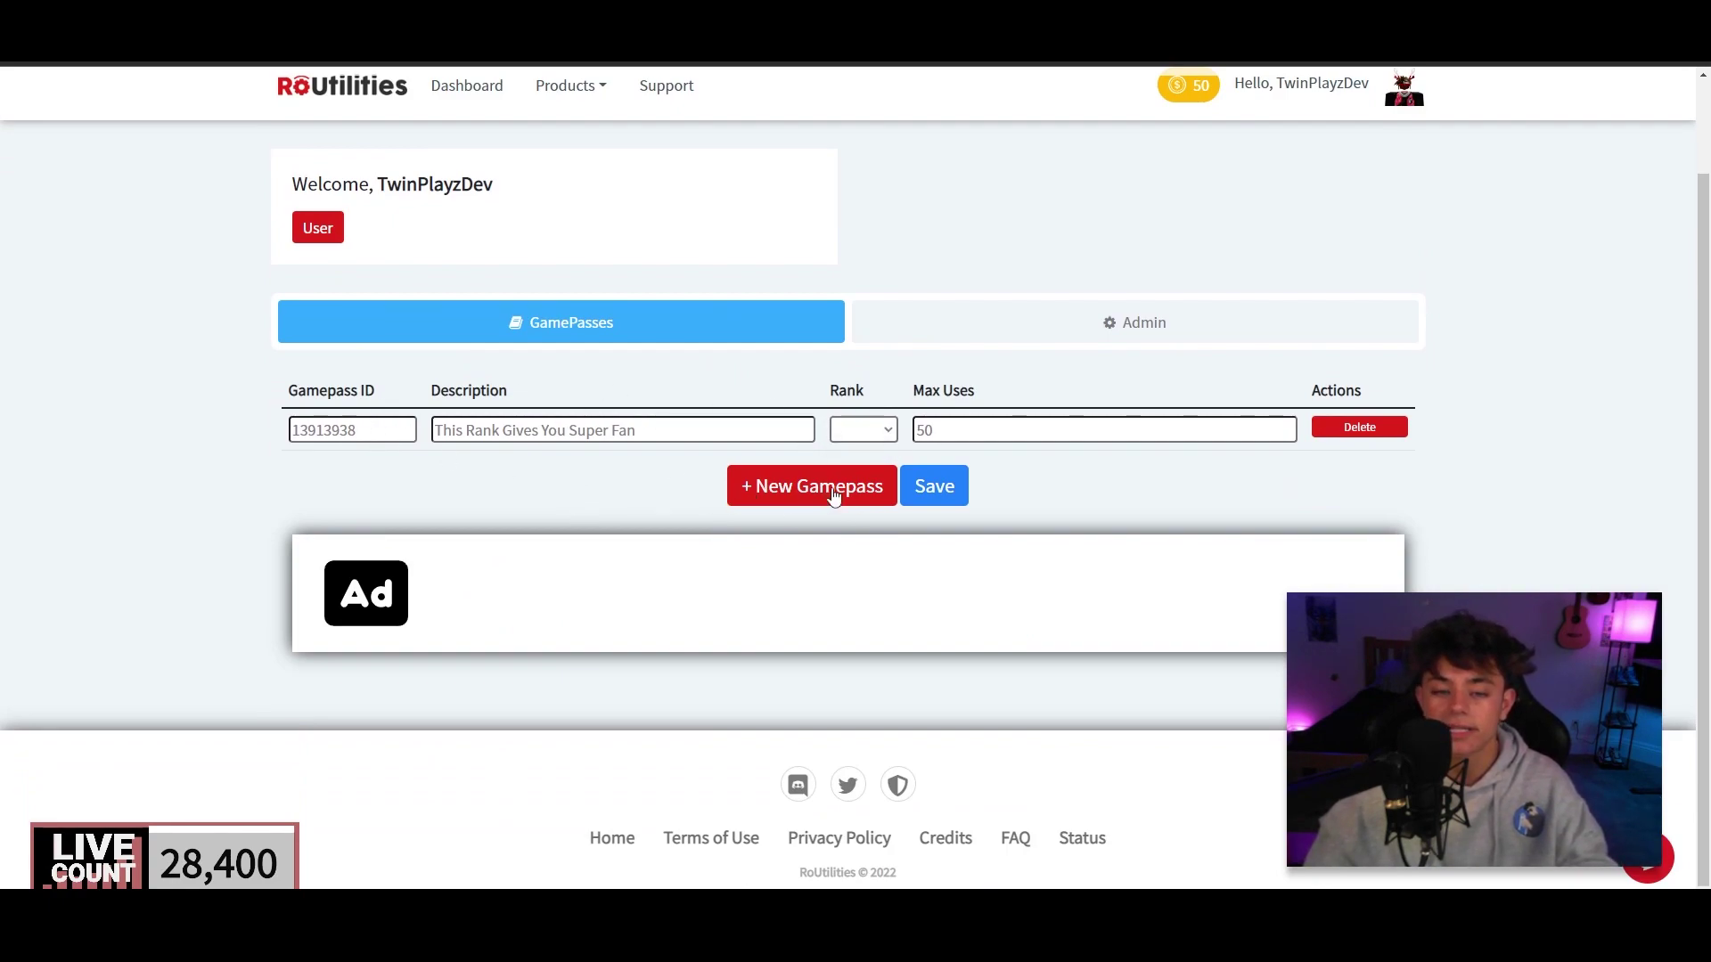
pyautogui.click(881, 435)
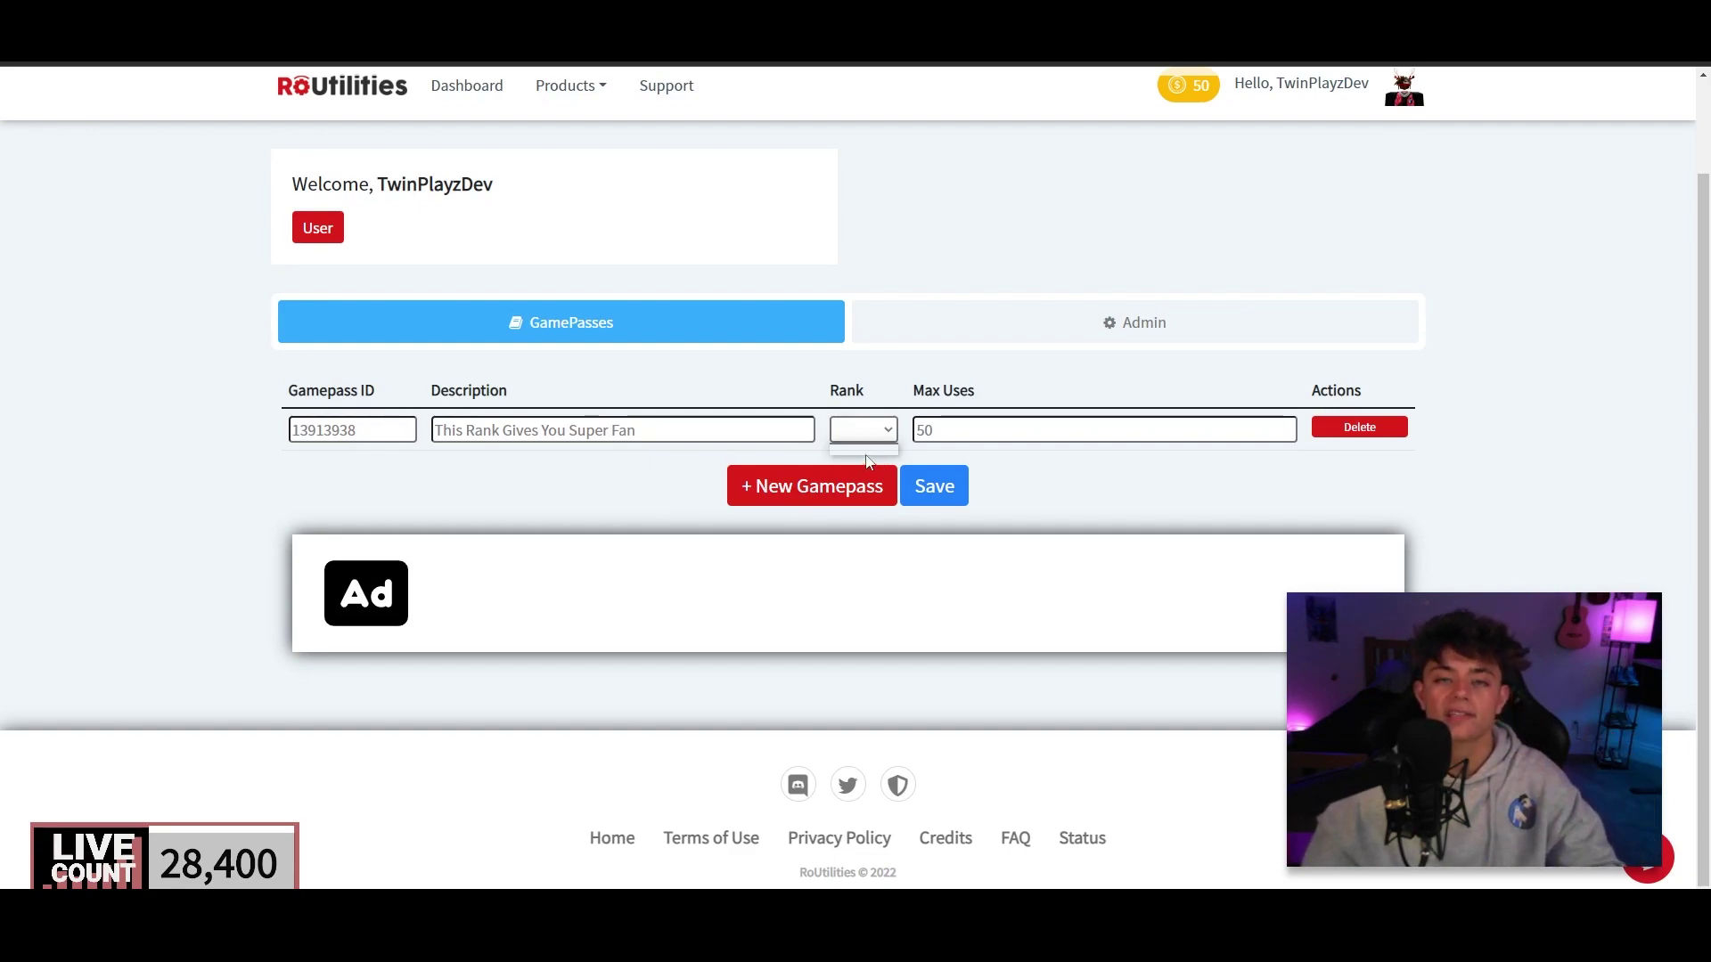
pyautogui.click(875, 397)
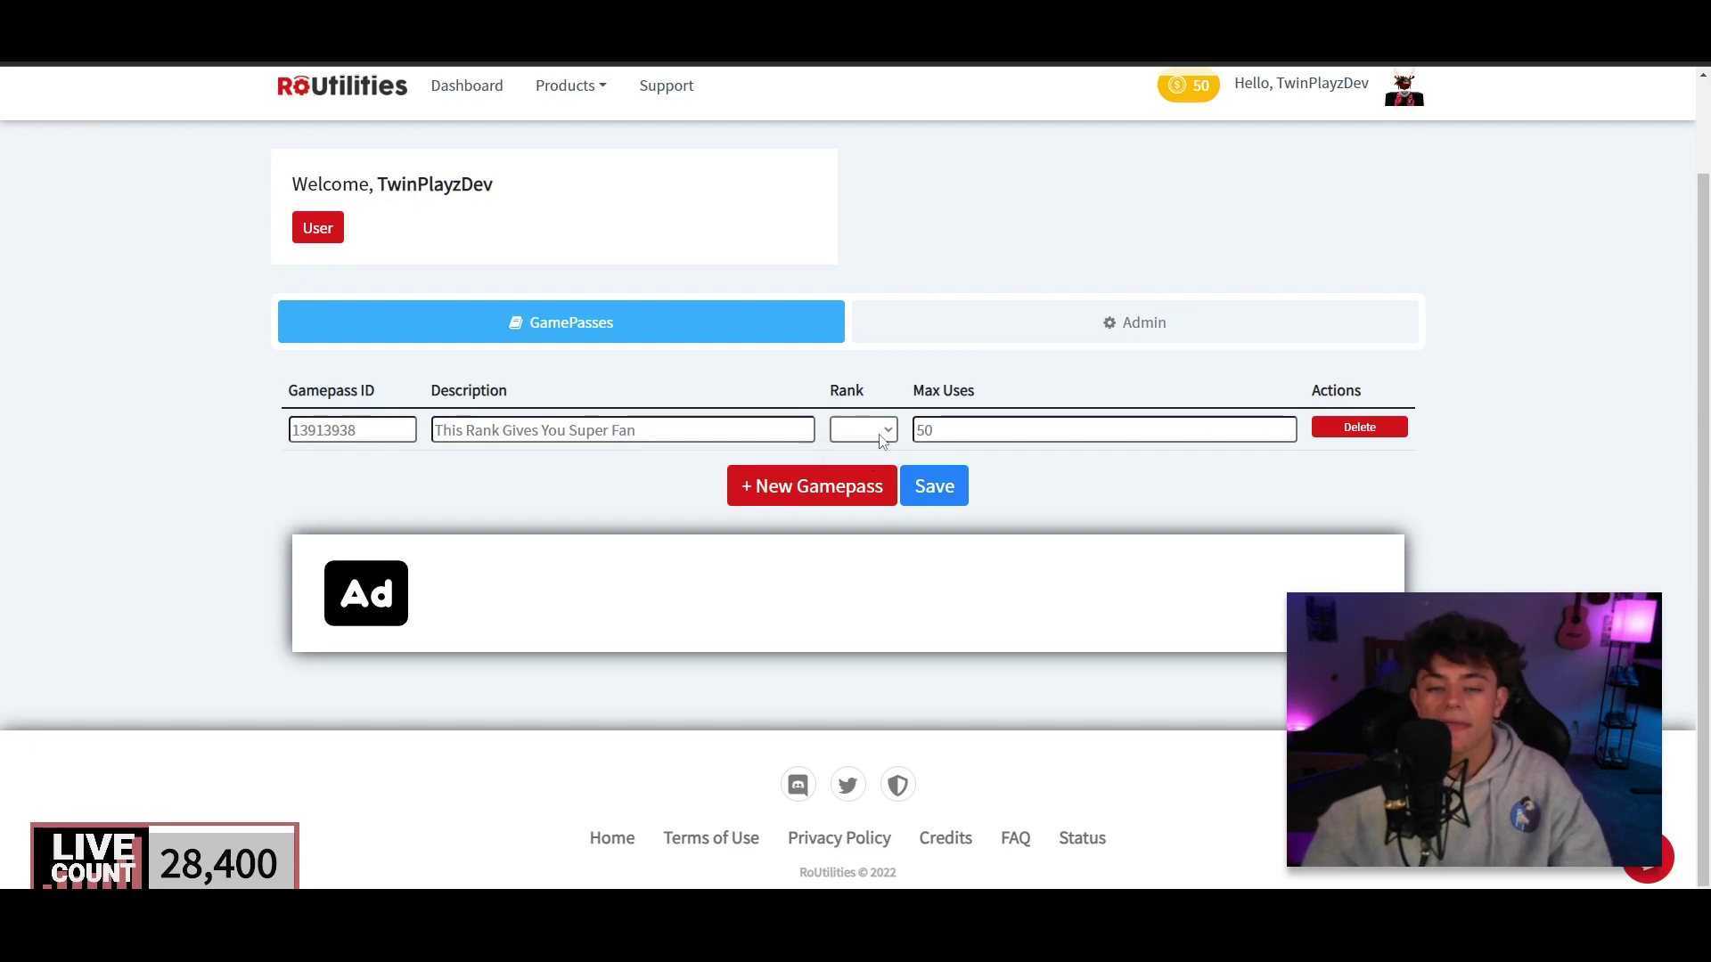
pyautogui.click(948, 491)
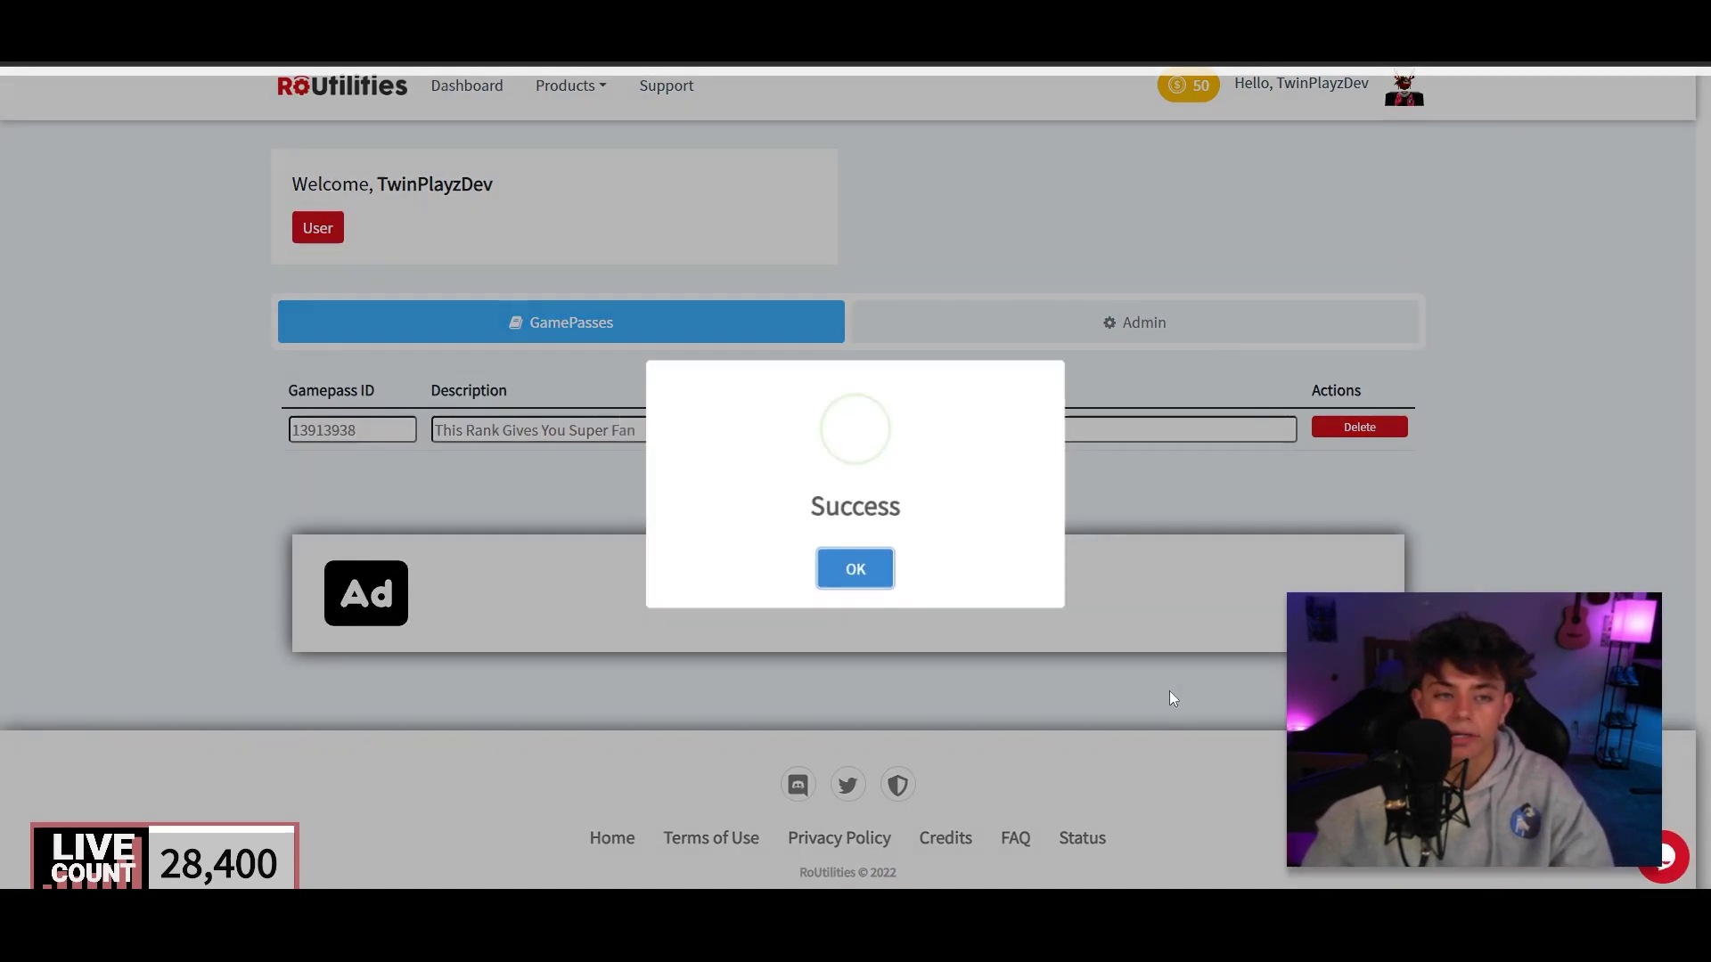
pyautogui.click(891, 591)
pyautogui.scroll(-1, 464, 194)
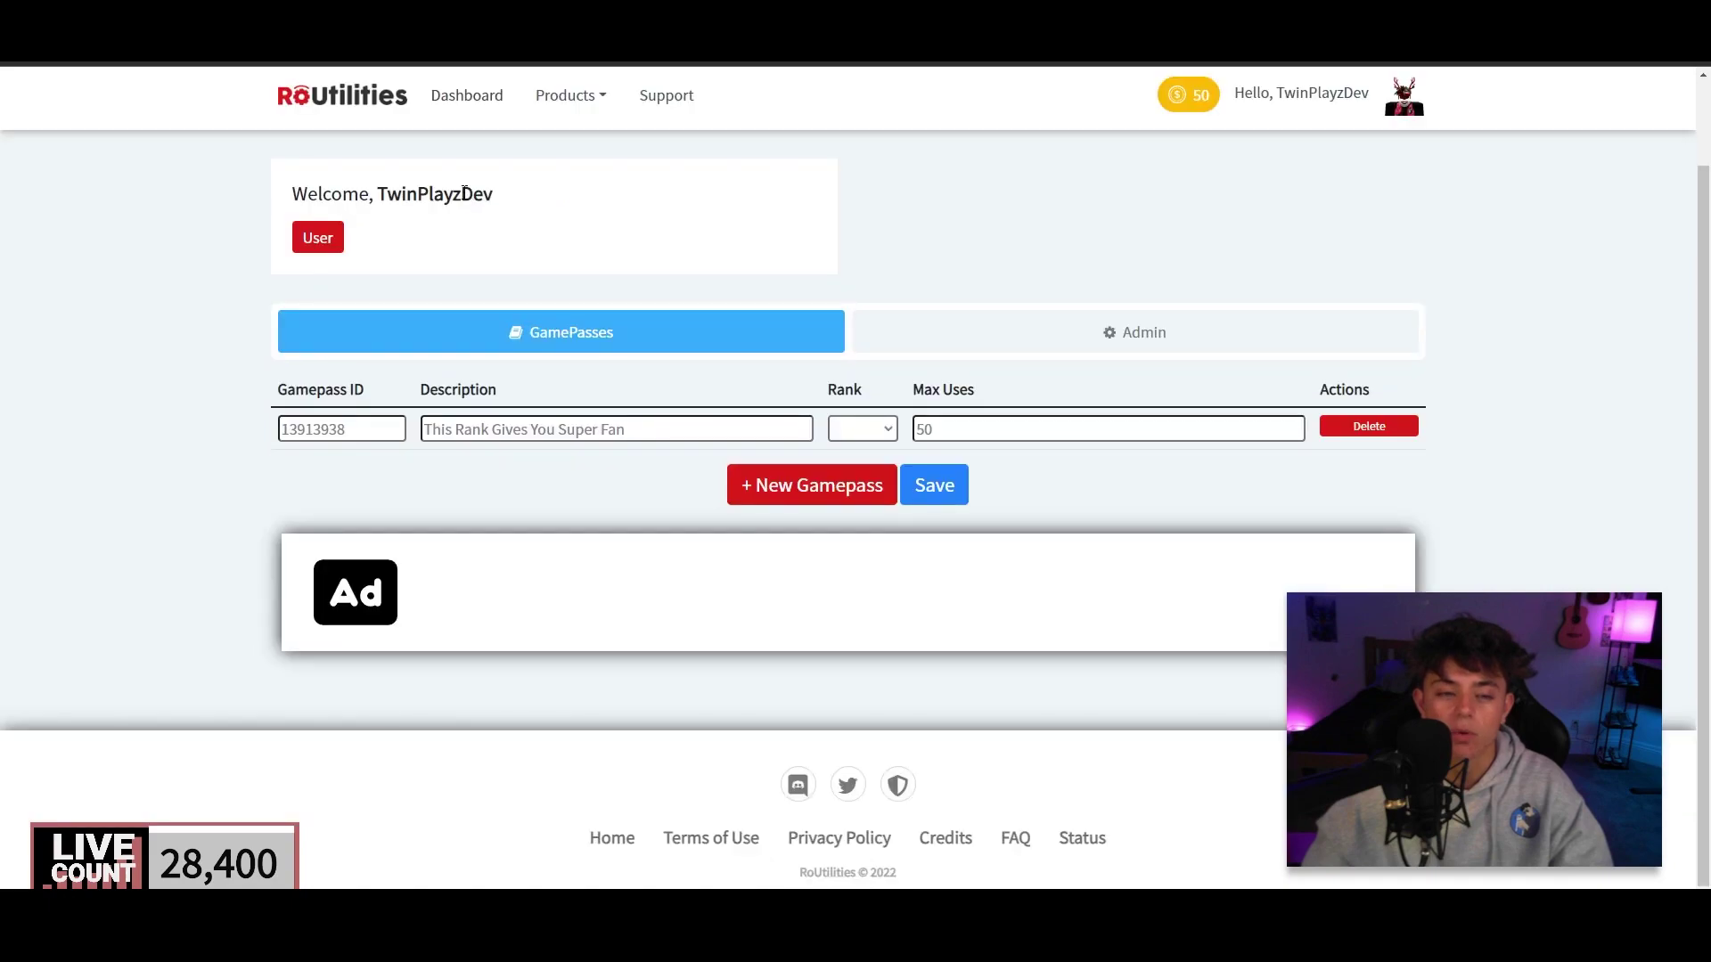
# Open TwinsApplicationCenter among the application centers of the Twin's Community group.
pyautogui.click(467, 101)
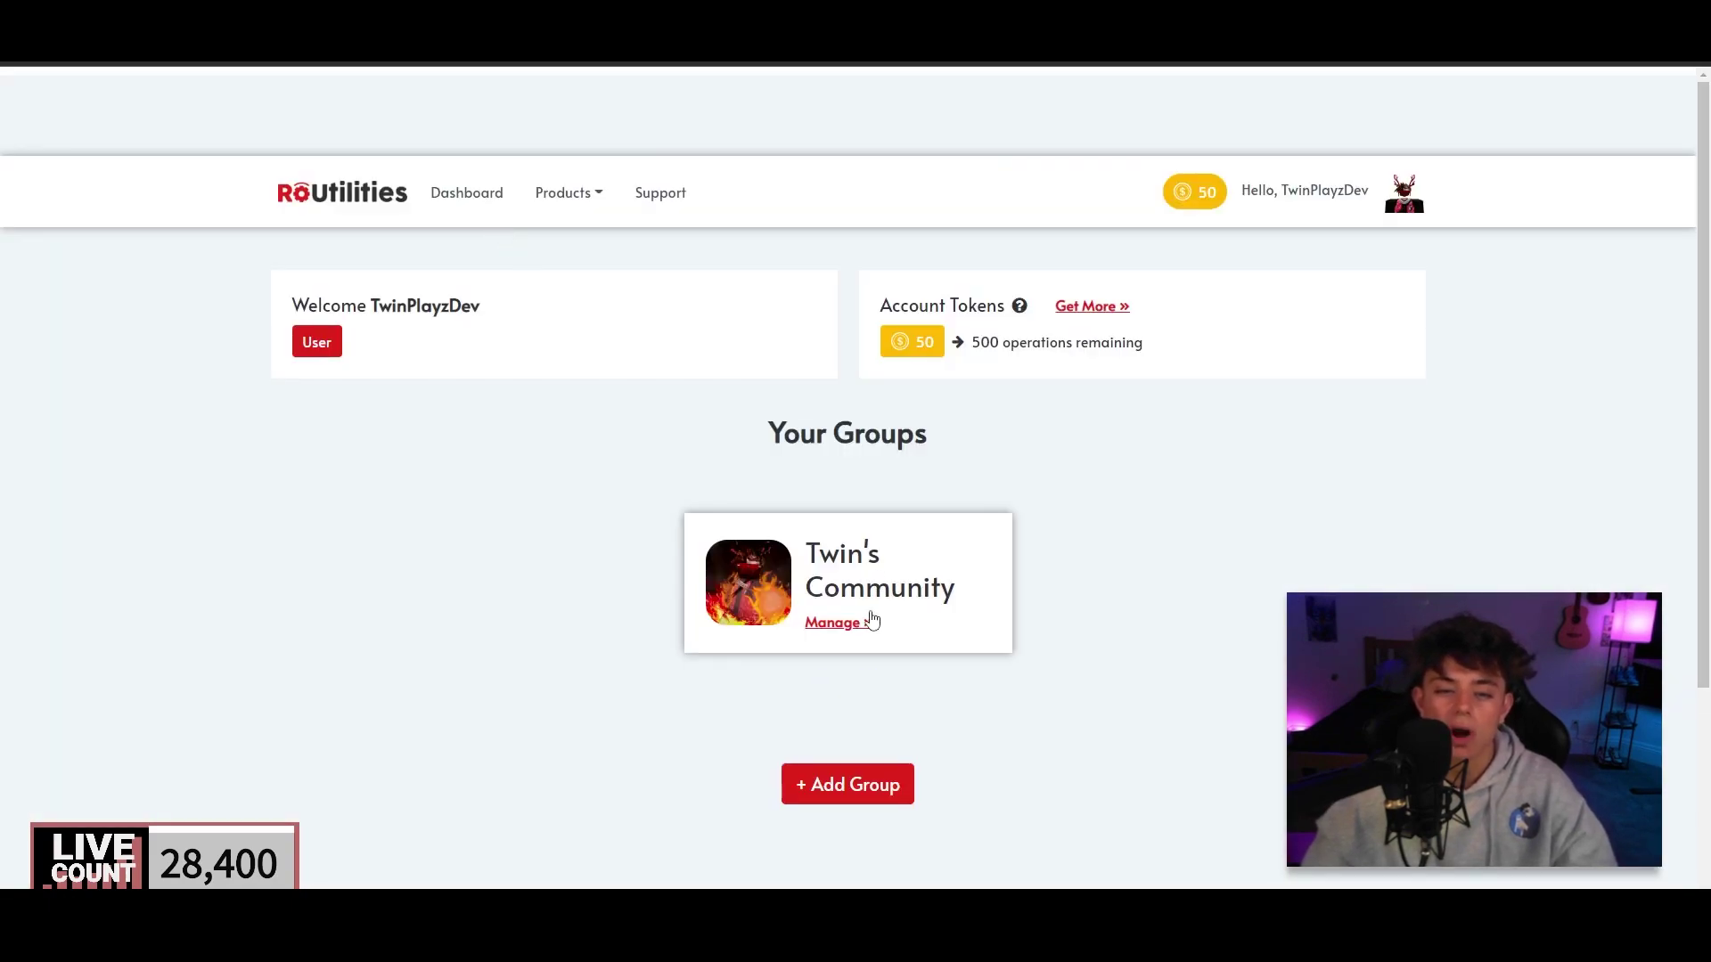
pyautogui.click(871, 621)
pyautogui.scroll(-4, 481, 493)
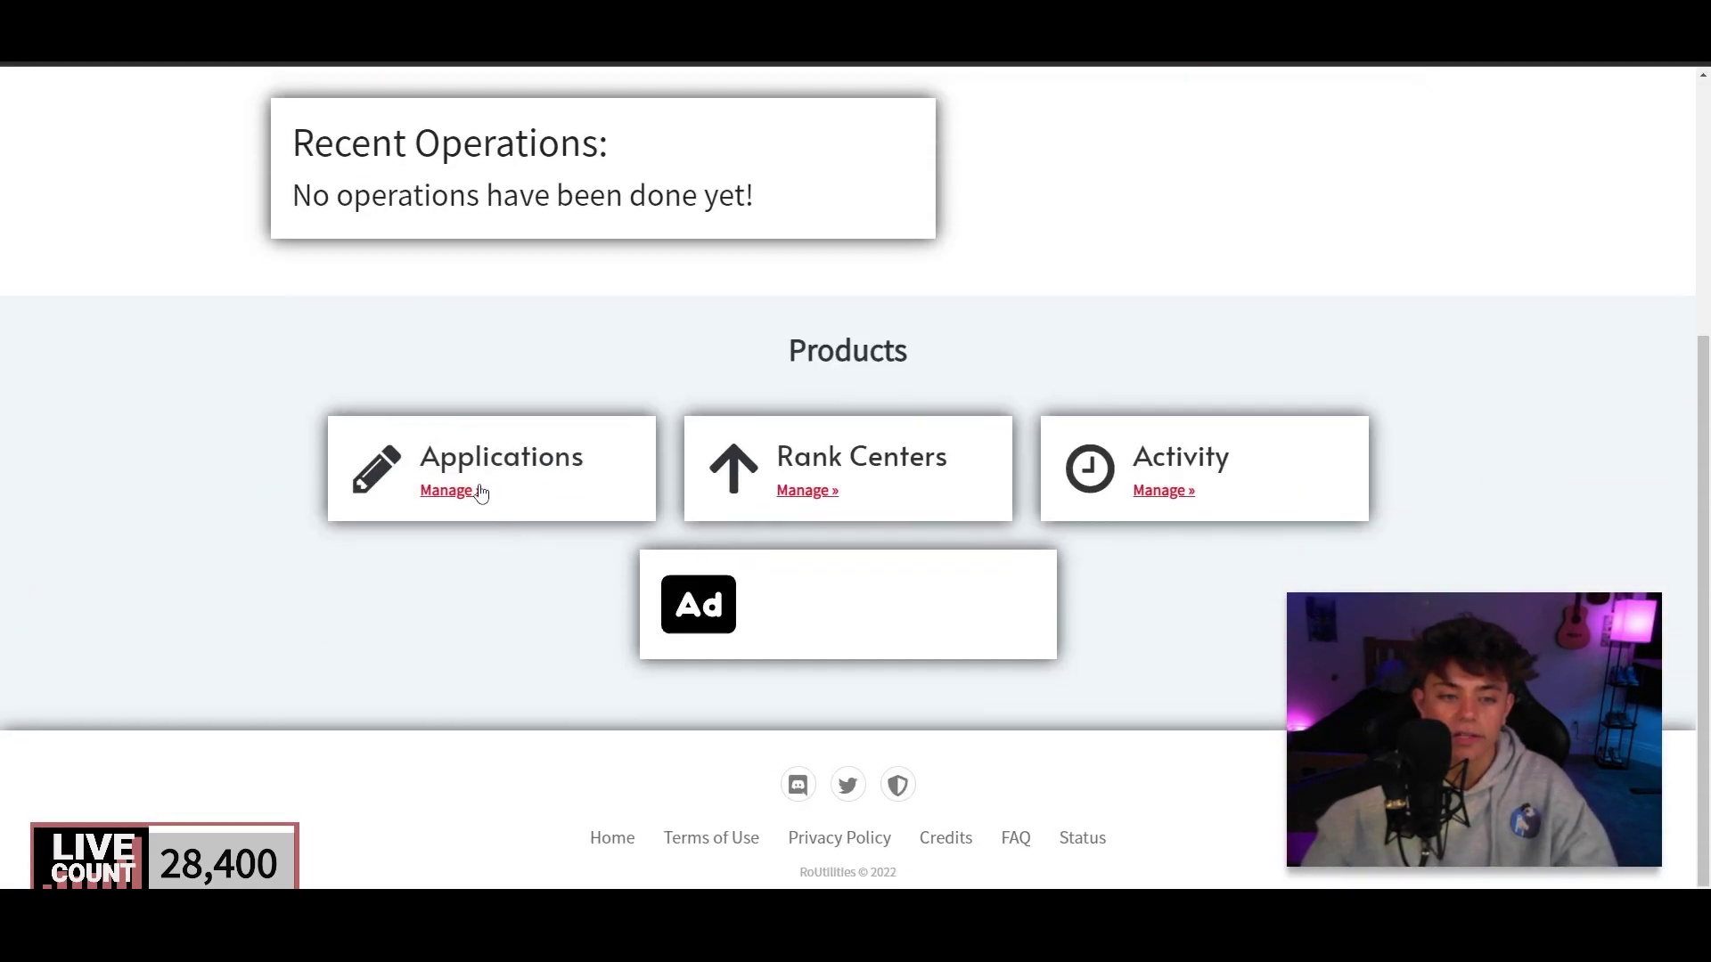
pyautogui.click(482, 493)
pyautogui.scroll(-2, 458, 597)
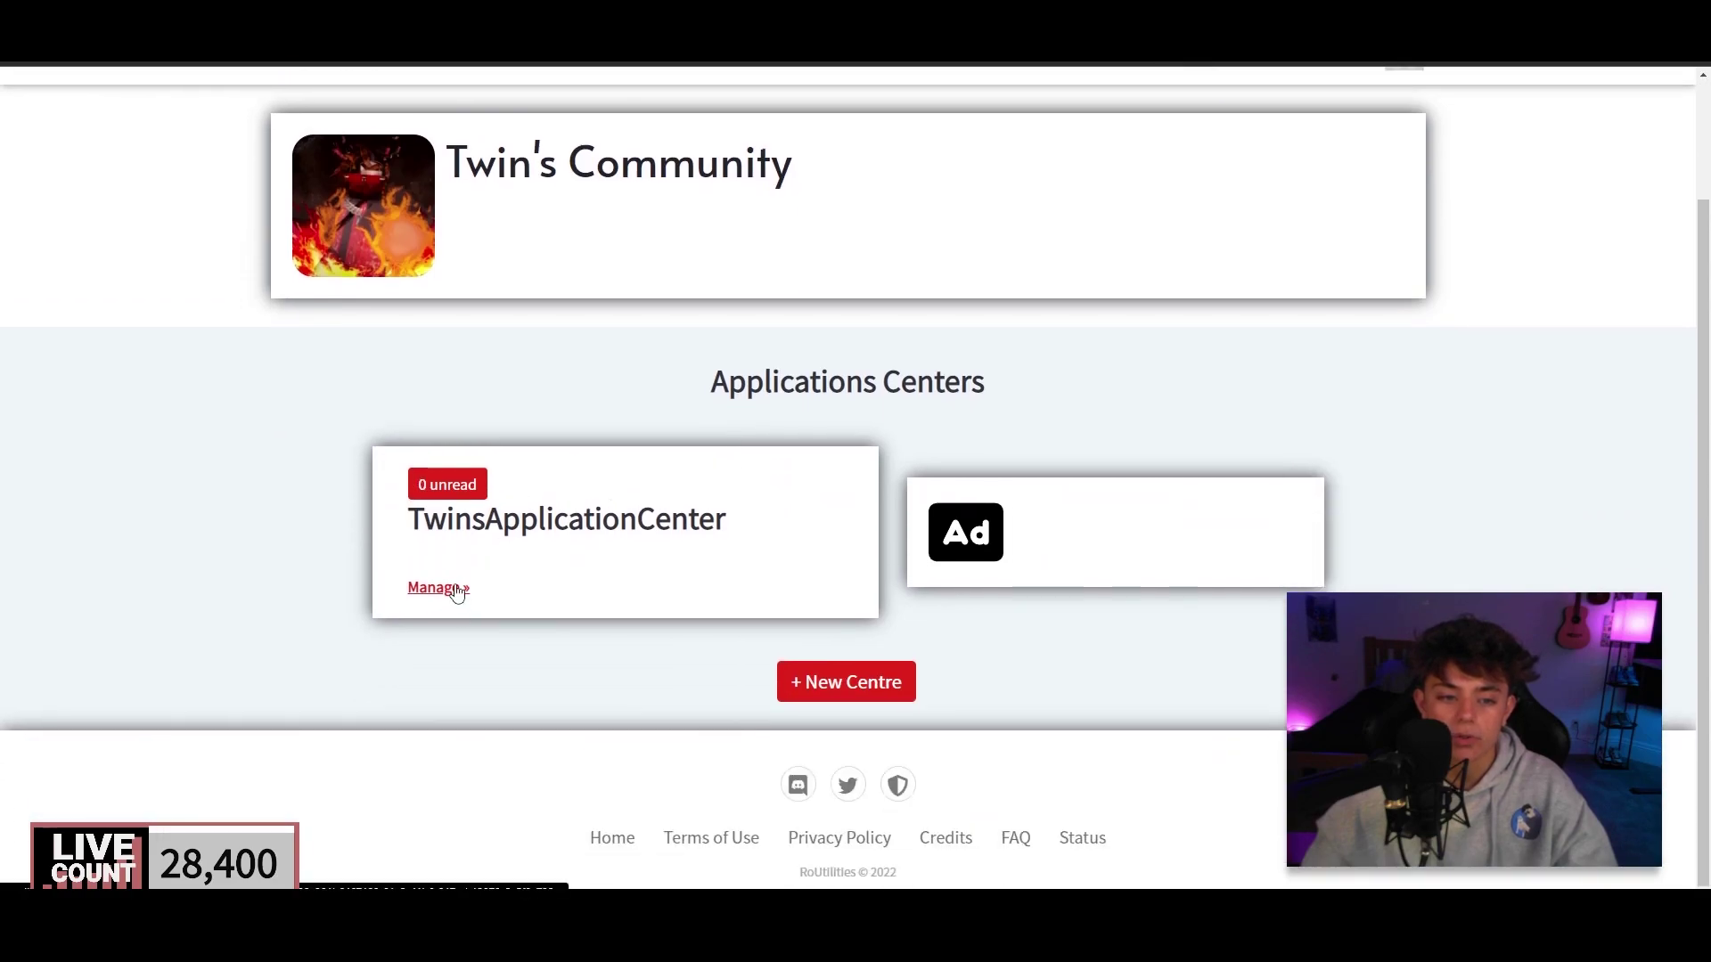
pyautogui.click(455, 589)
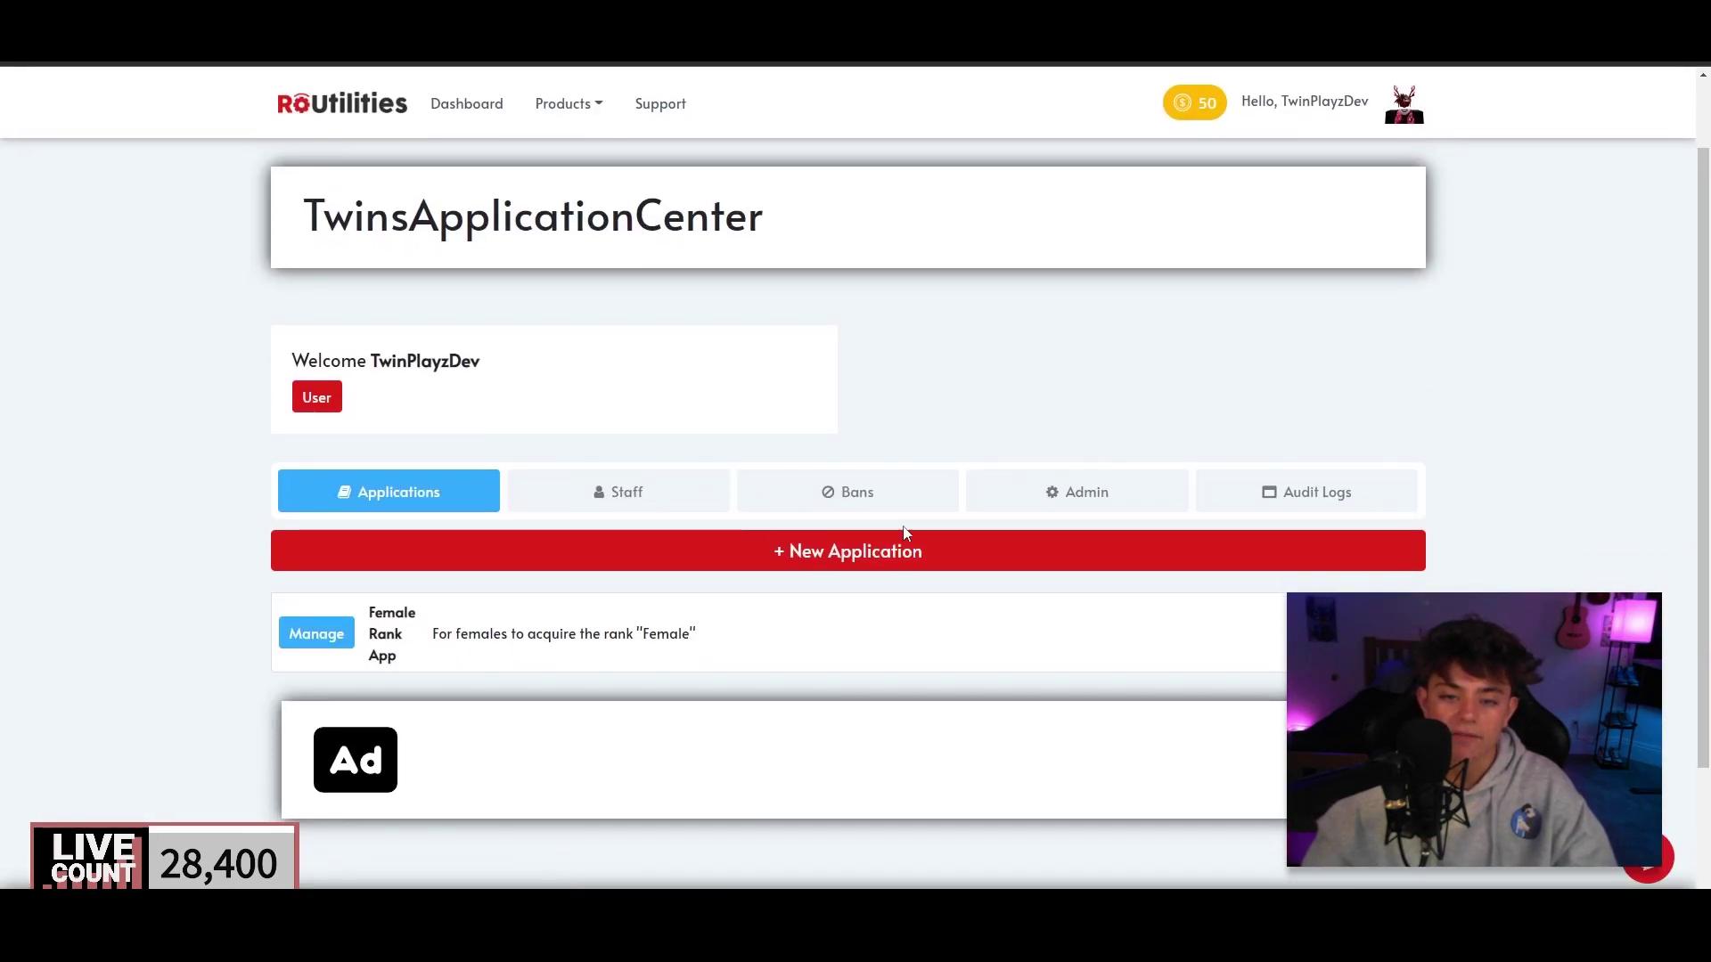
# Review the application center's admin settings, including the Roblox Bot integration, and its bans section.
pyautogui.click(1054, 495)
pyautogui.scroll(-10, 431, 592)
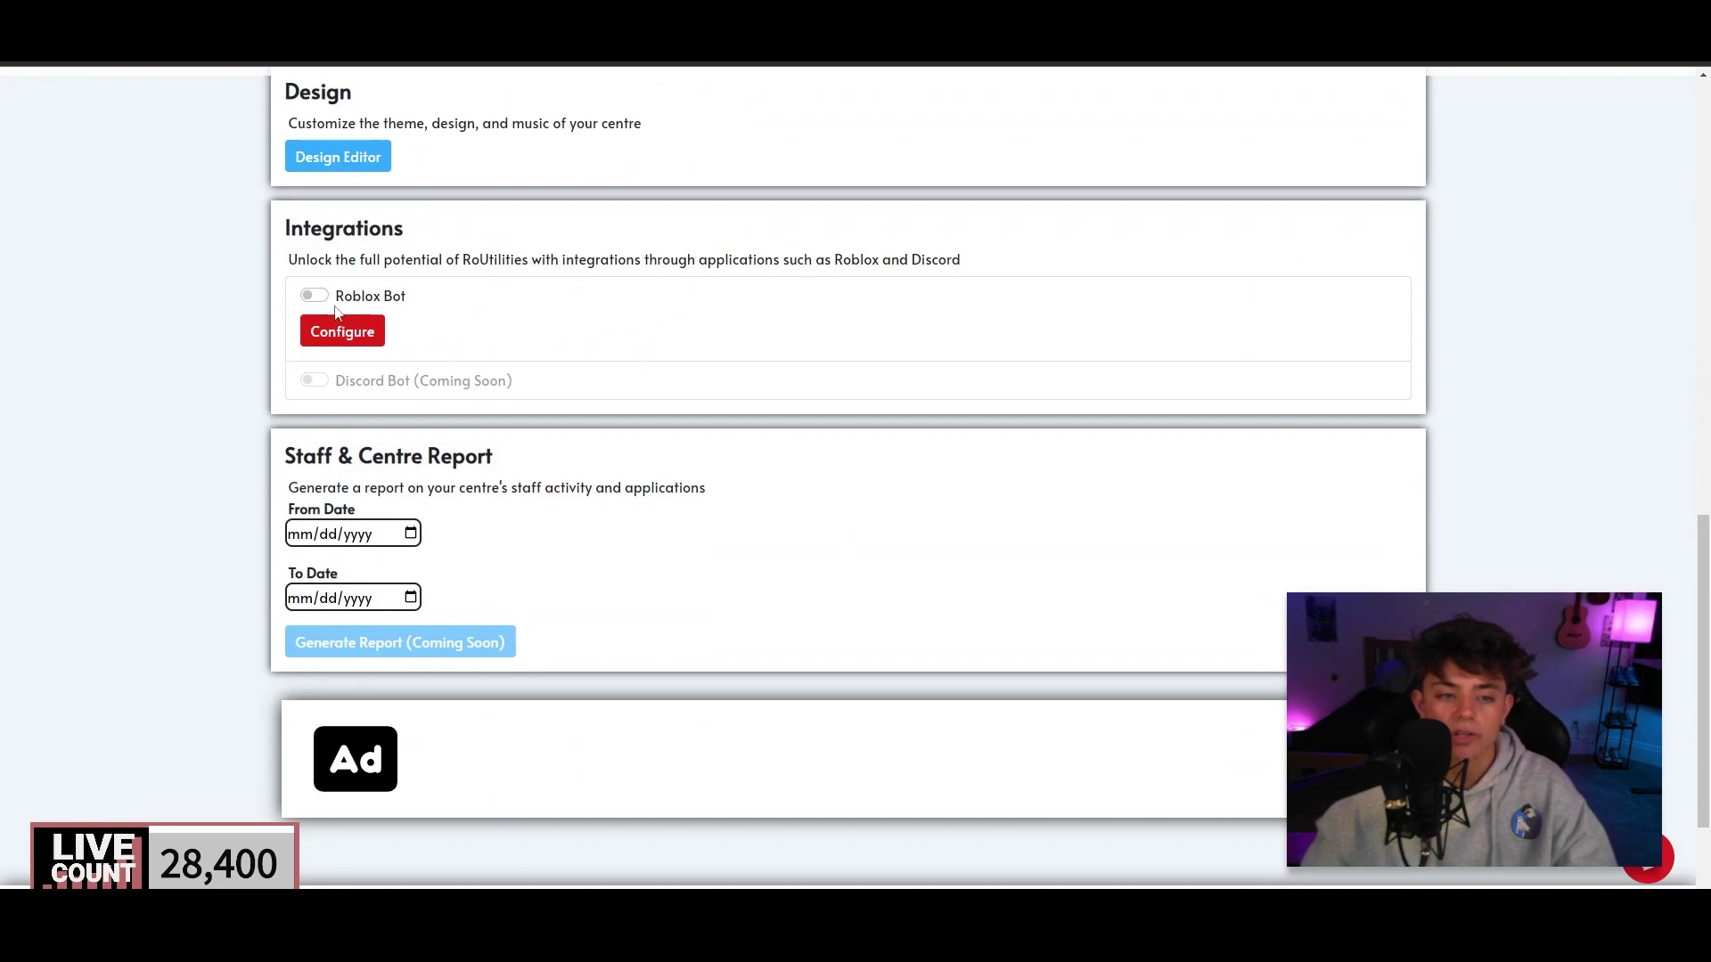
pyautogui.scroll(10, 575, 487)
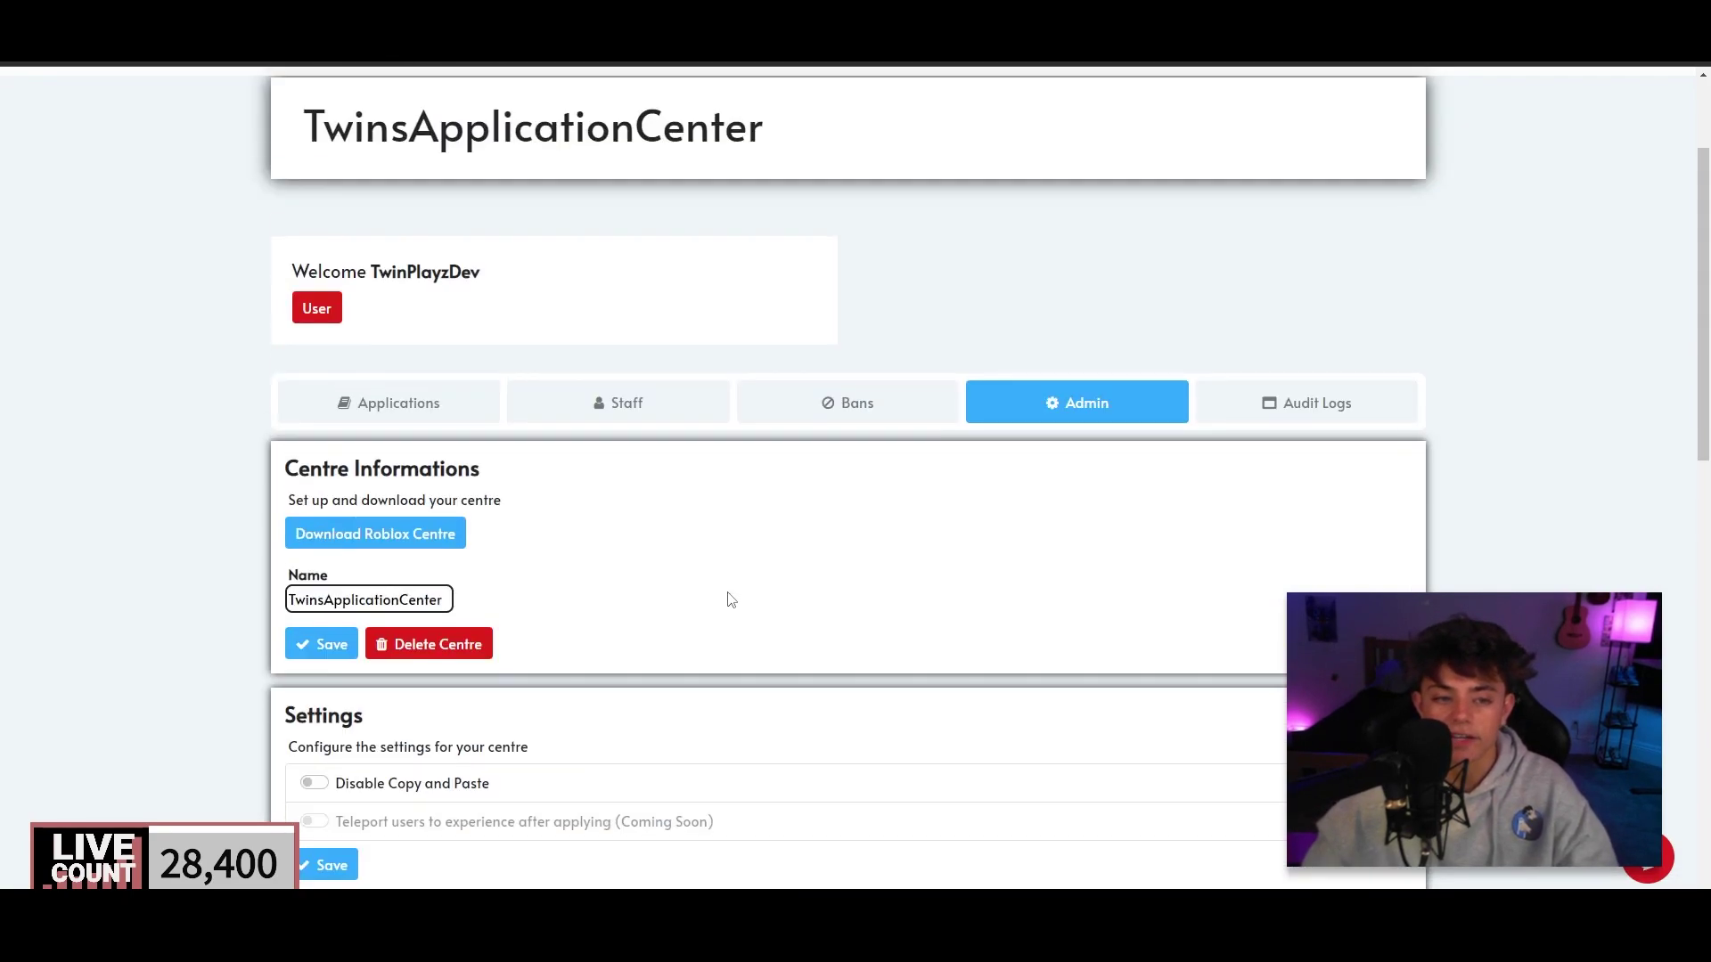
pyautogui.click(818, 419)
# Check the Female Rank App's automatic ranking choices for accepted applications, and return to its responses.
pyautogui.click(402, 412)
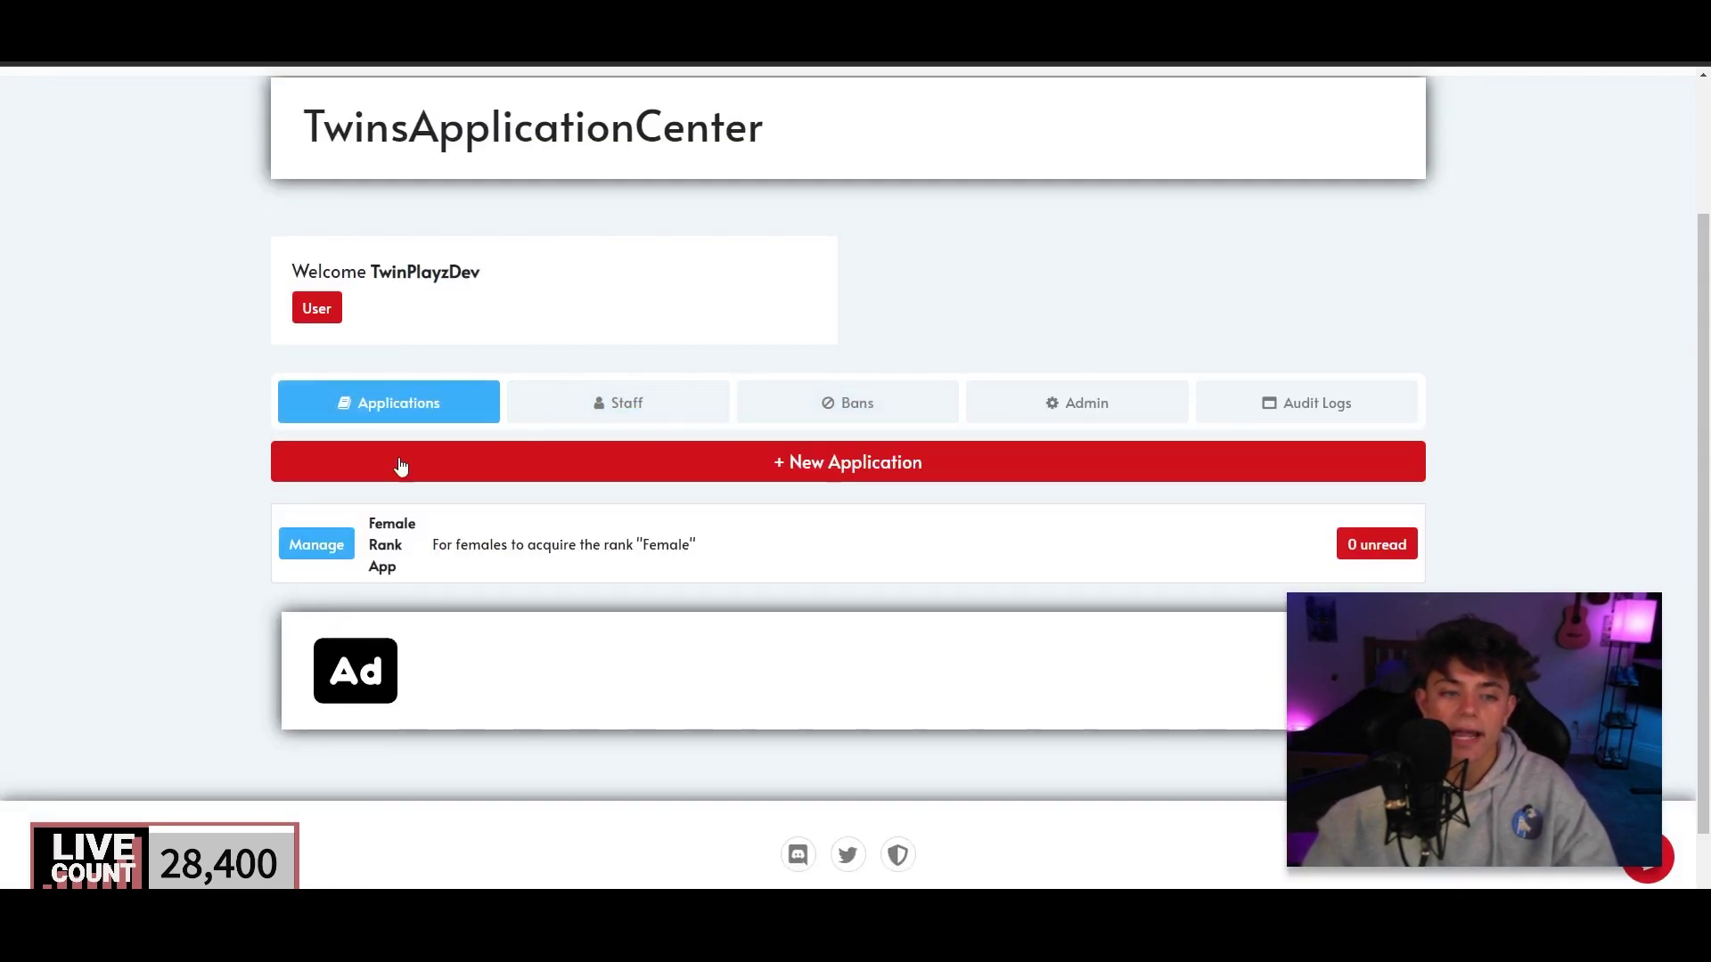
pyautogui.click(335, 560)
pyautogui.scroll(-3, 1020, 470)
pyautogui.click(1020, 355)
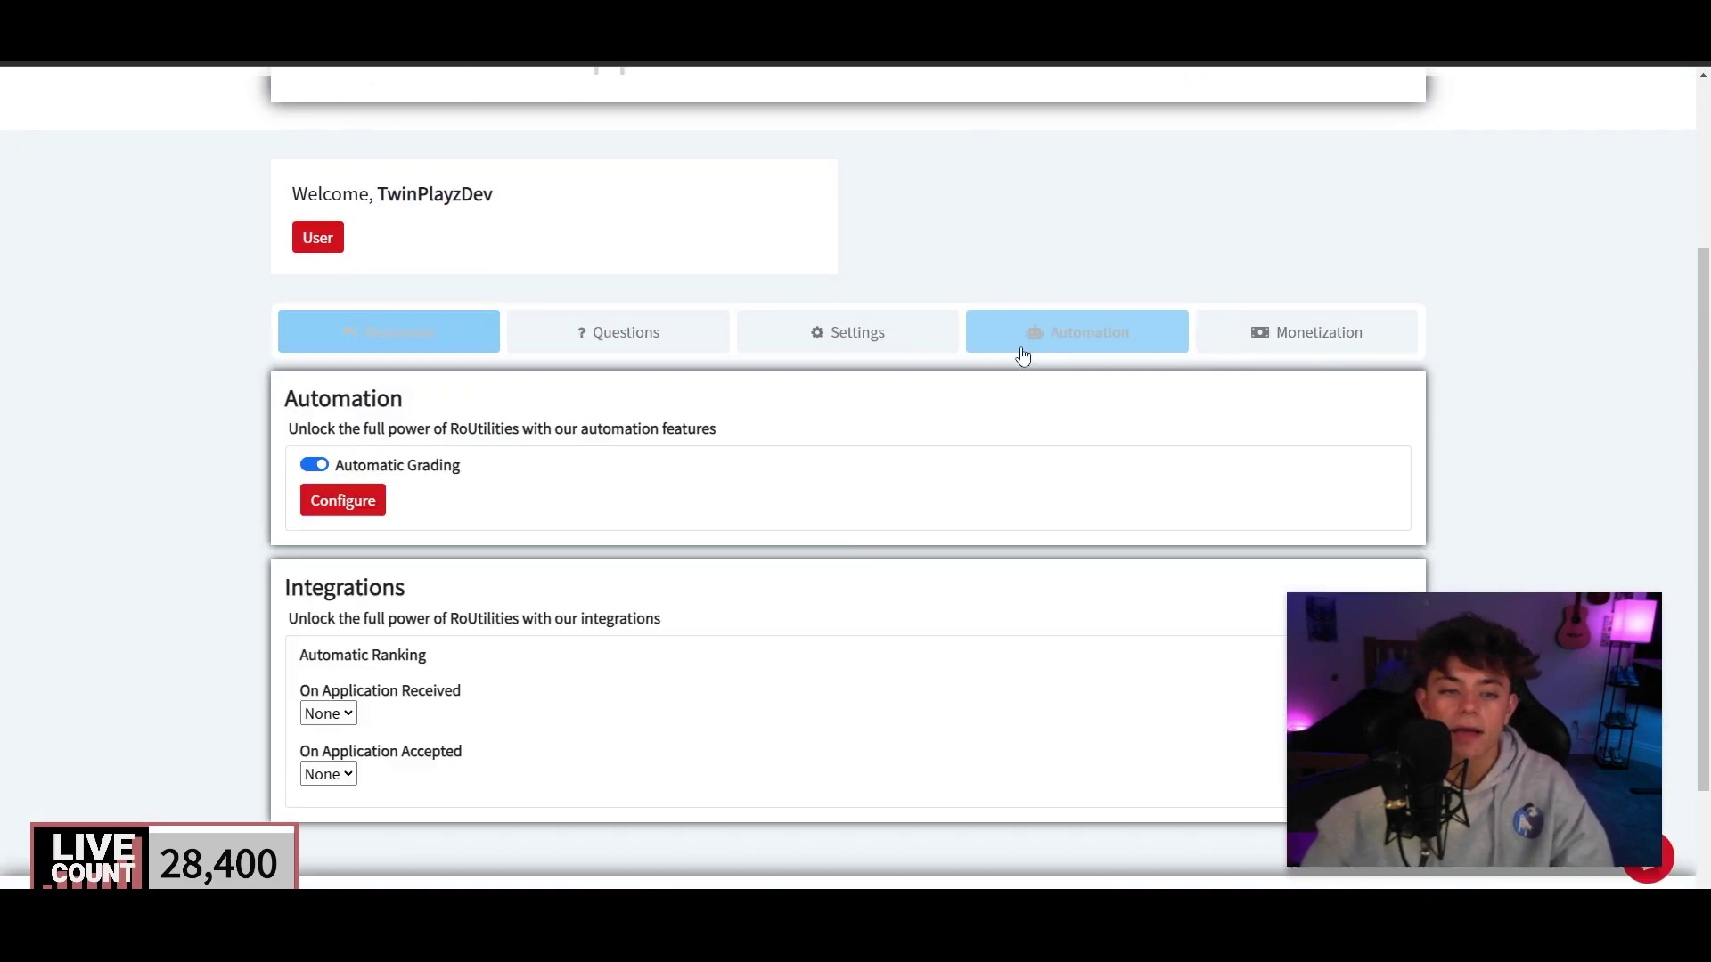
pyautogui.scroll(-3, 576, 615)
pyautogui.click(329, 629)
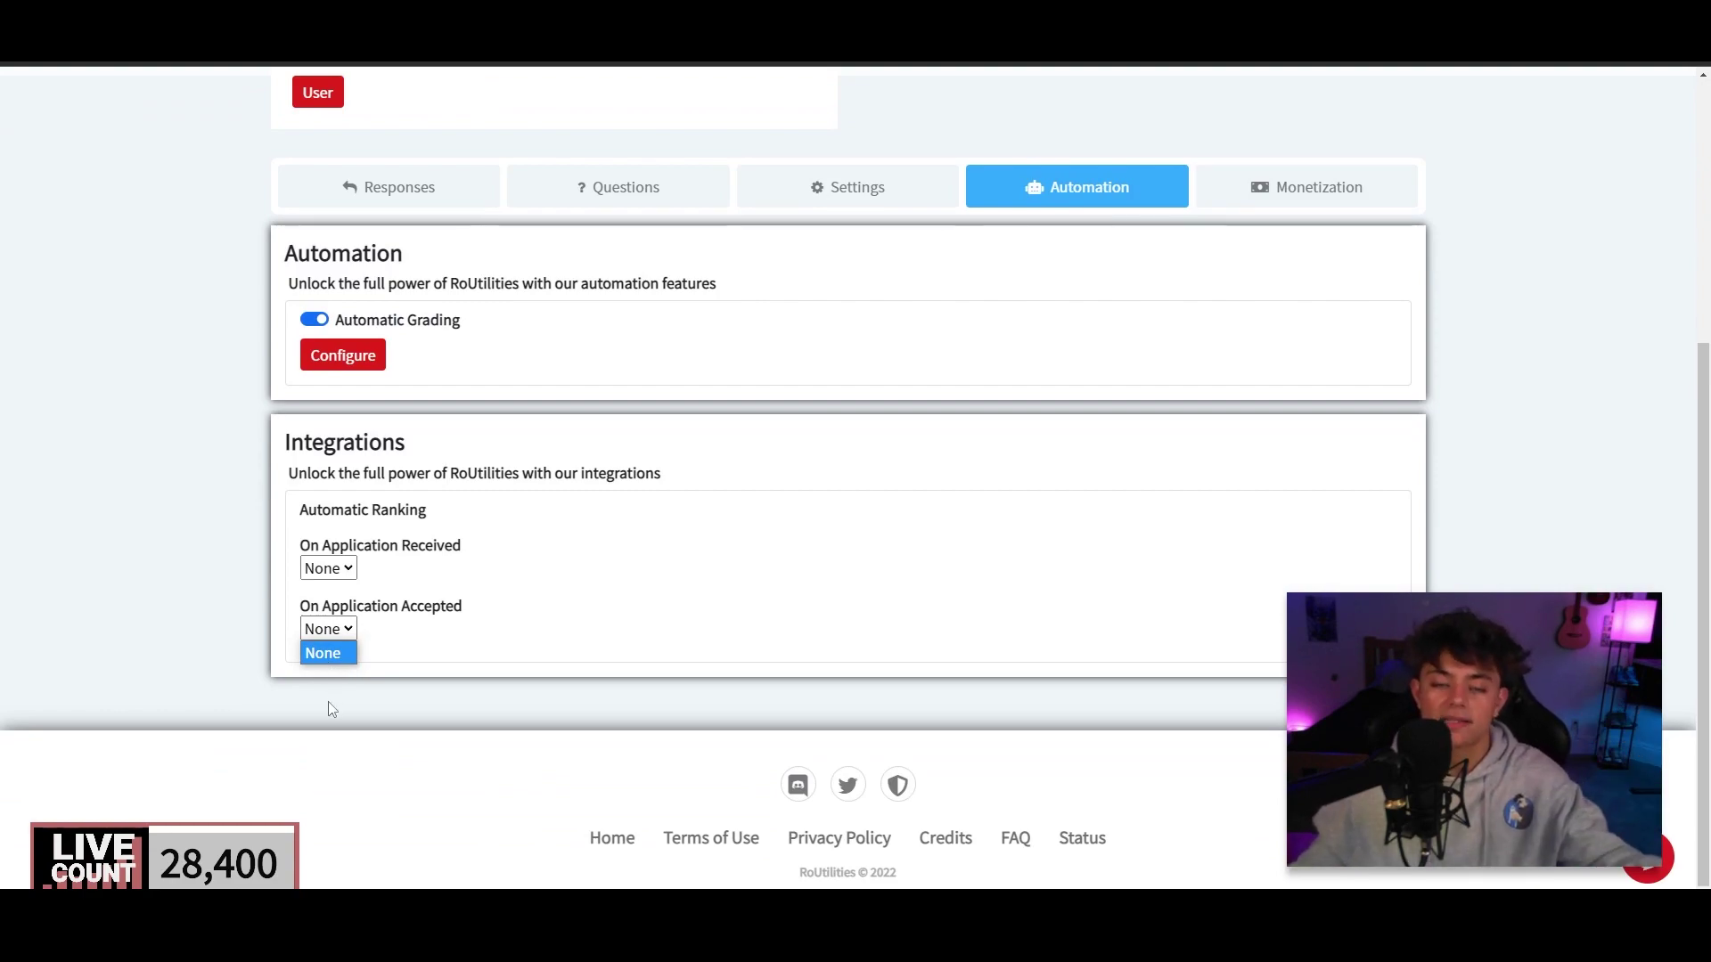
pyautogui.click(694, 428)
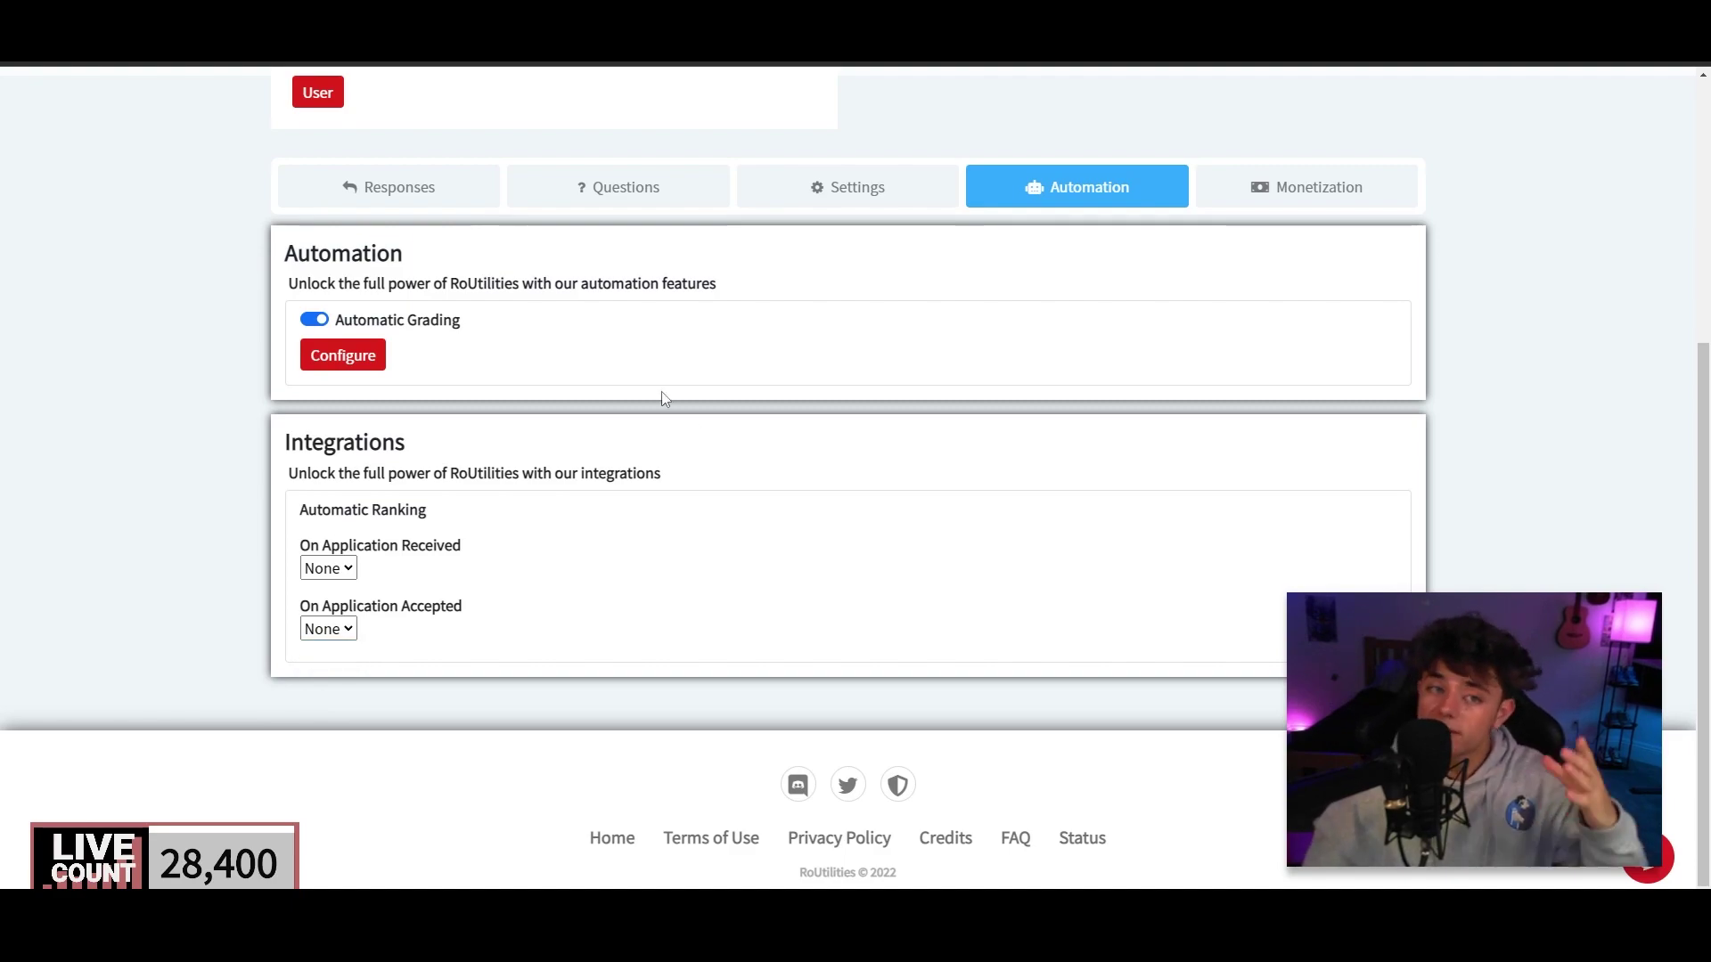
pyautogui.scroll(5, 662, 398)
pyautogui.click(398, 587)
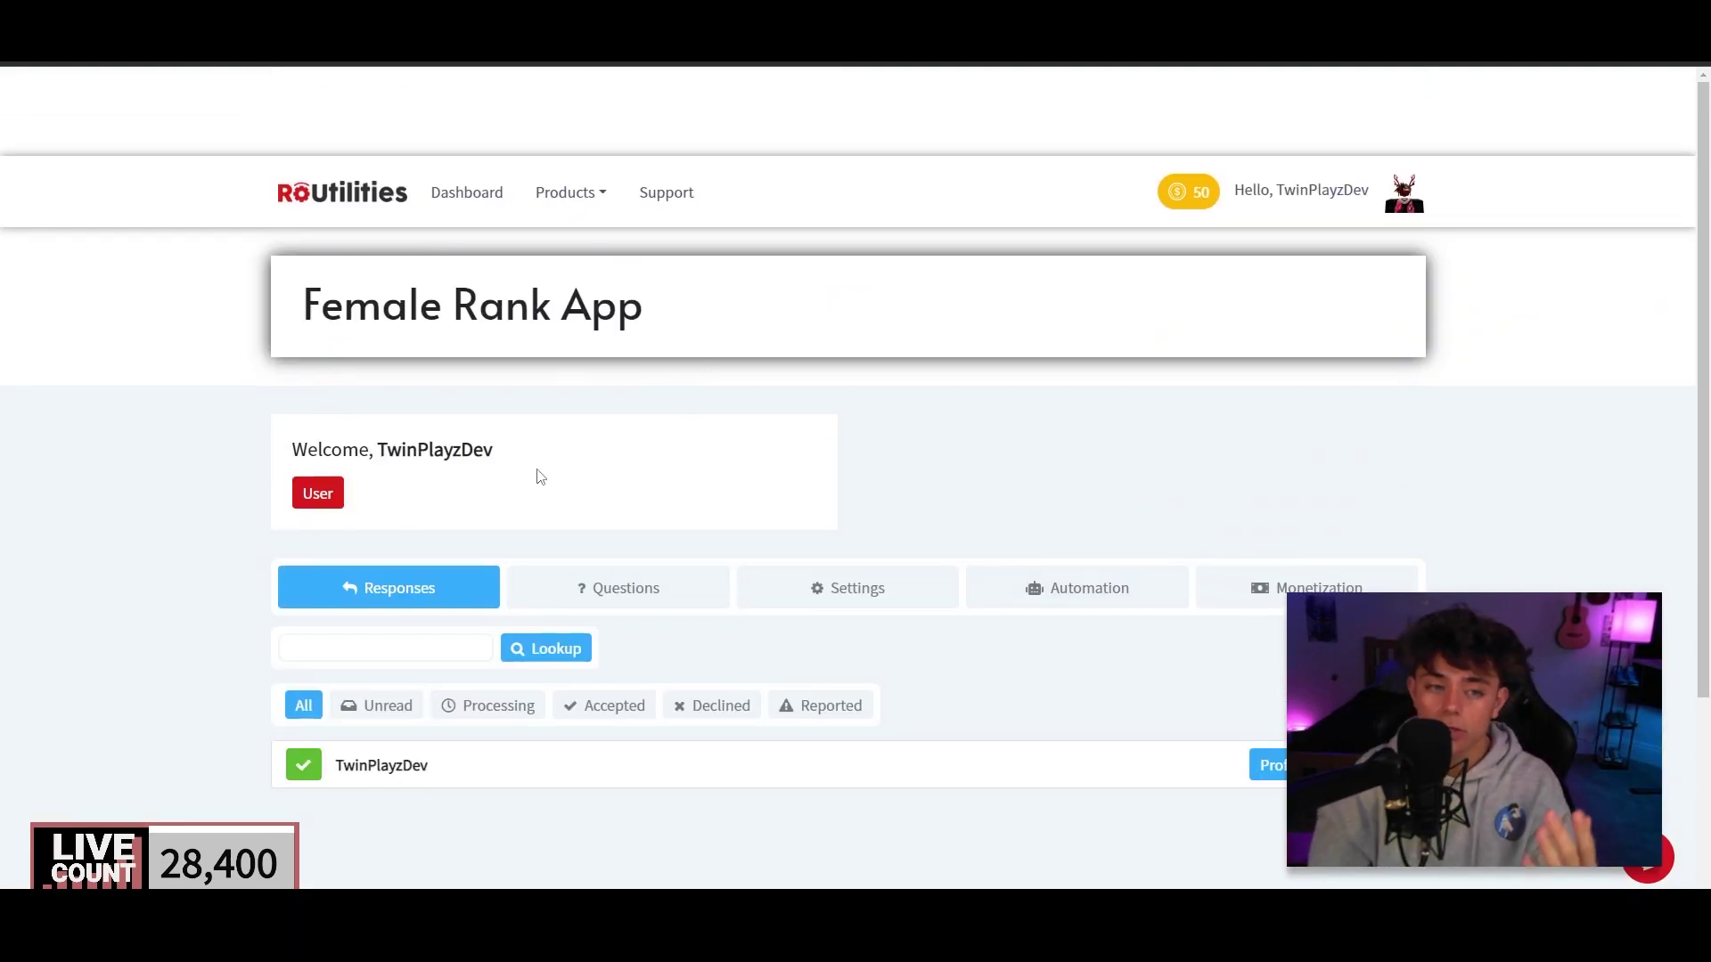
# Go to the RoUtilities home page and look through its features and products.
pyautogui.click(331, 205)
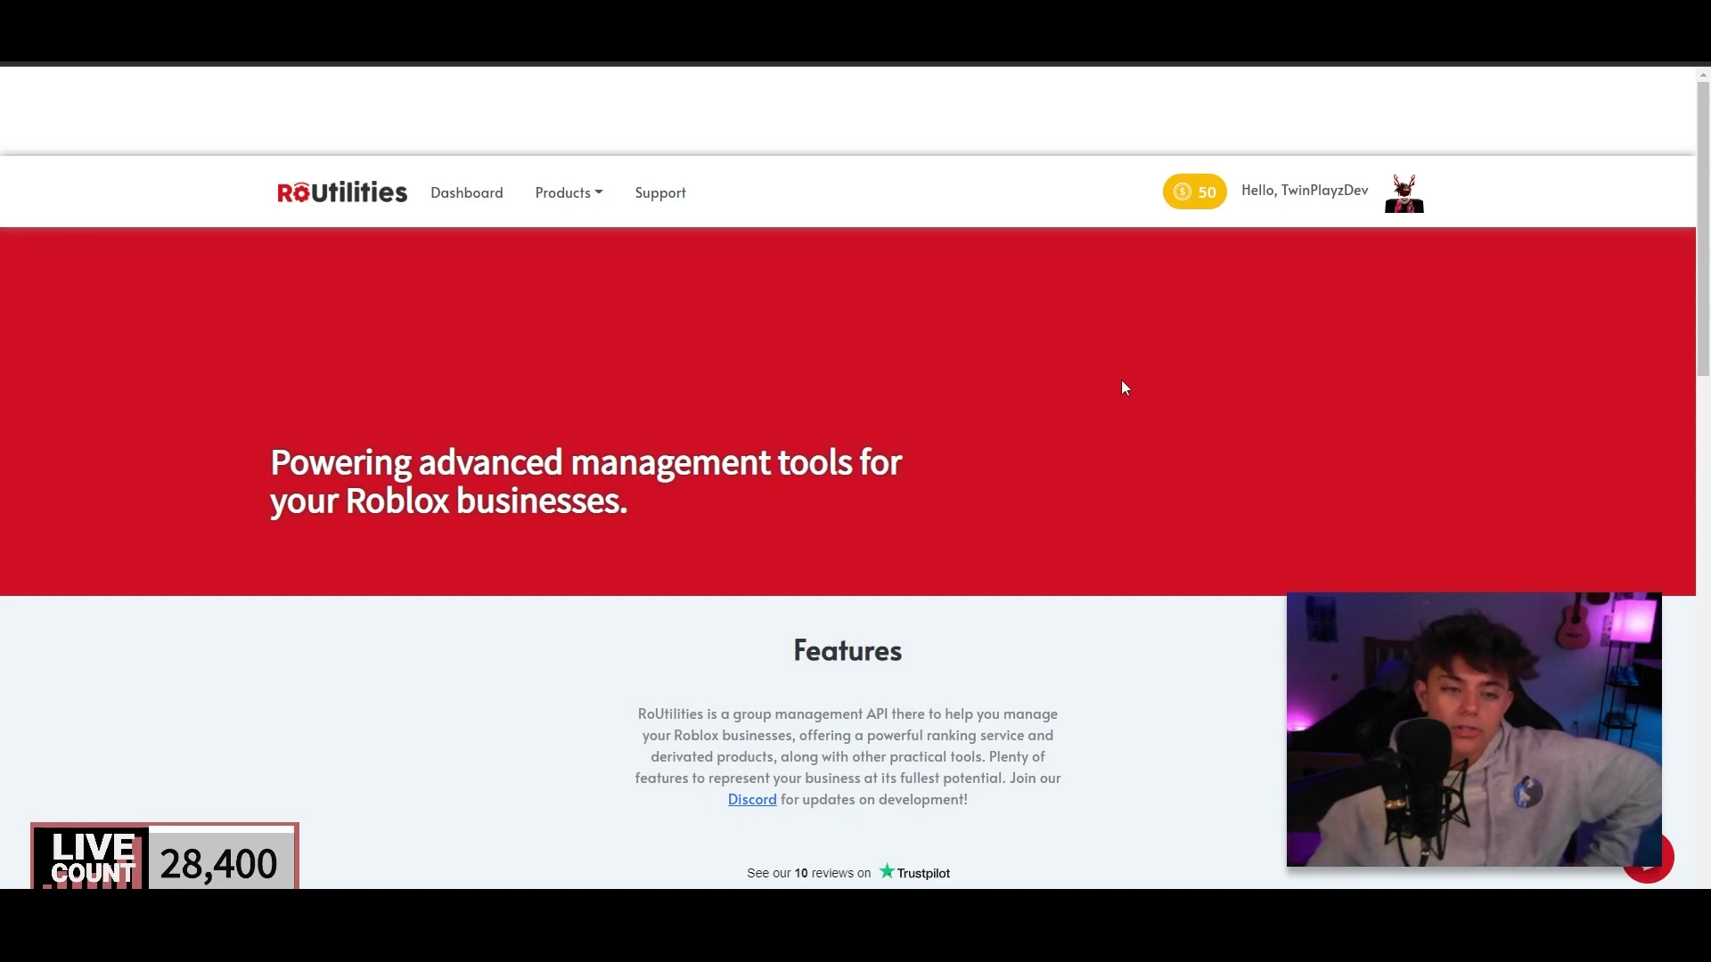
pyautogui.scroll(-8, 1100, 428)
pyautogui.scroll(-7, 1083, 517)
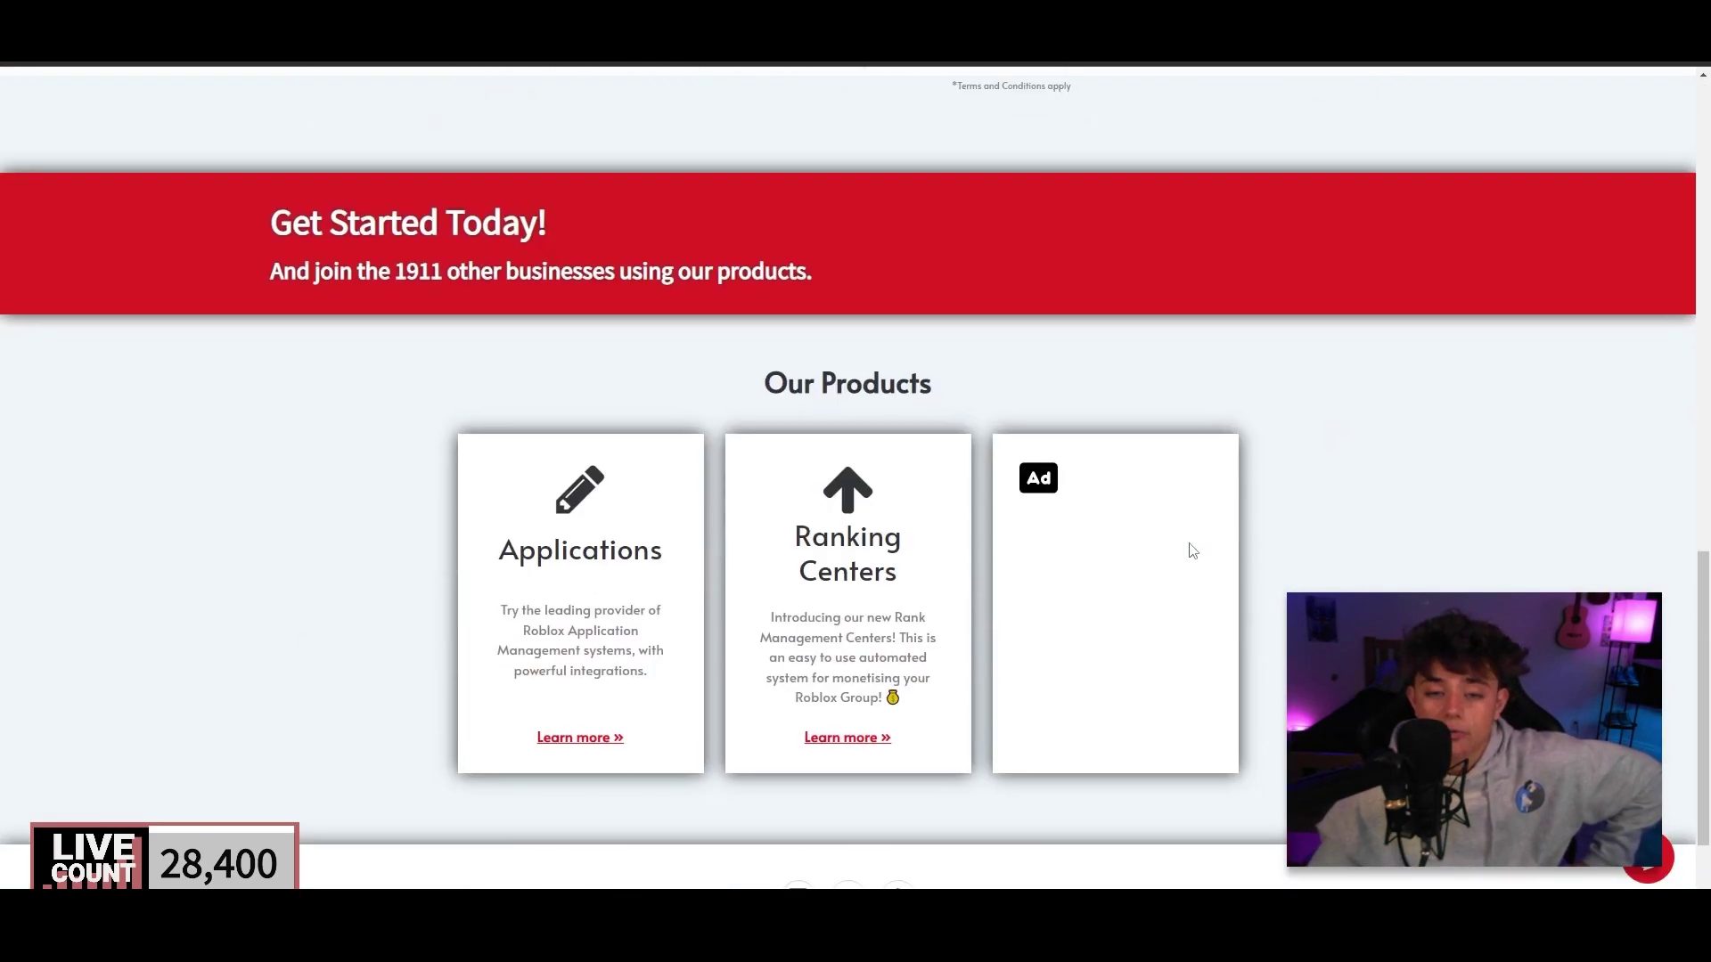
pyautogui.scroll(-2, 1192, 550)
pyautogui.scroll(18, 1283, 535)
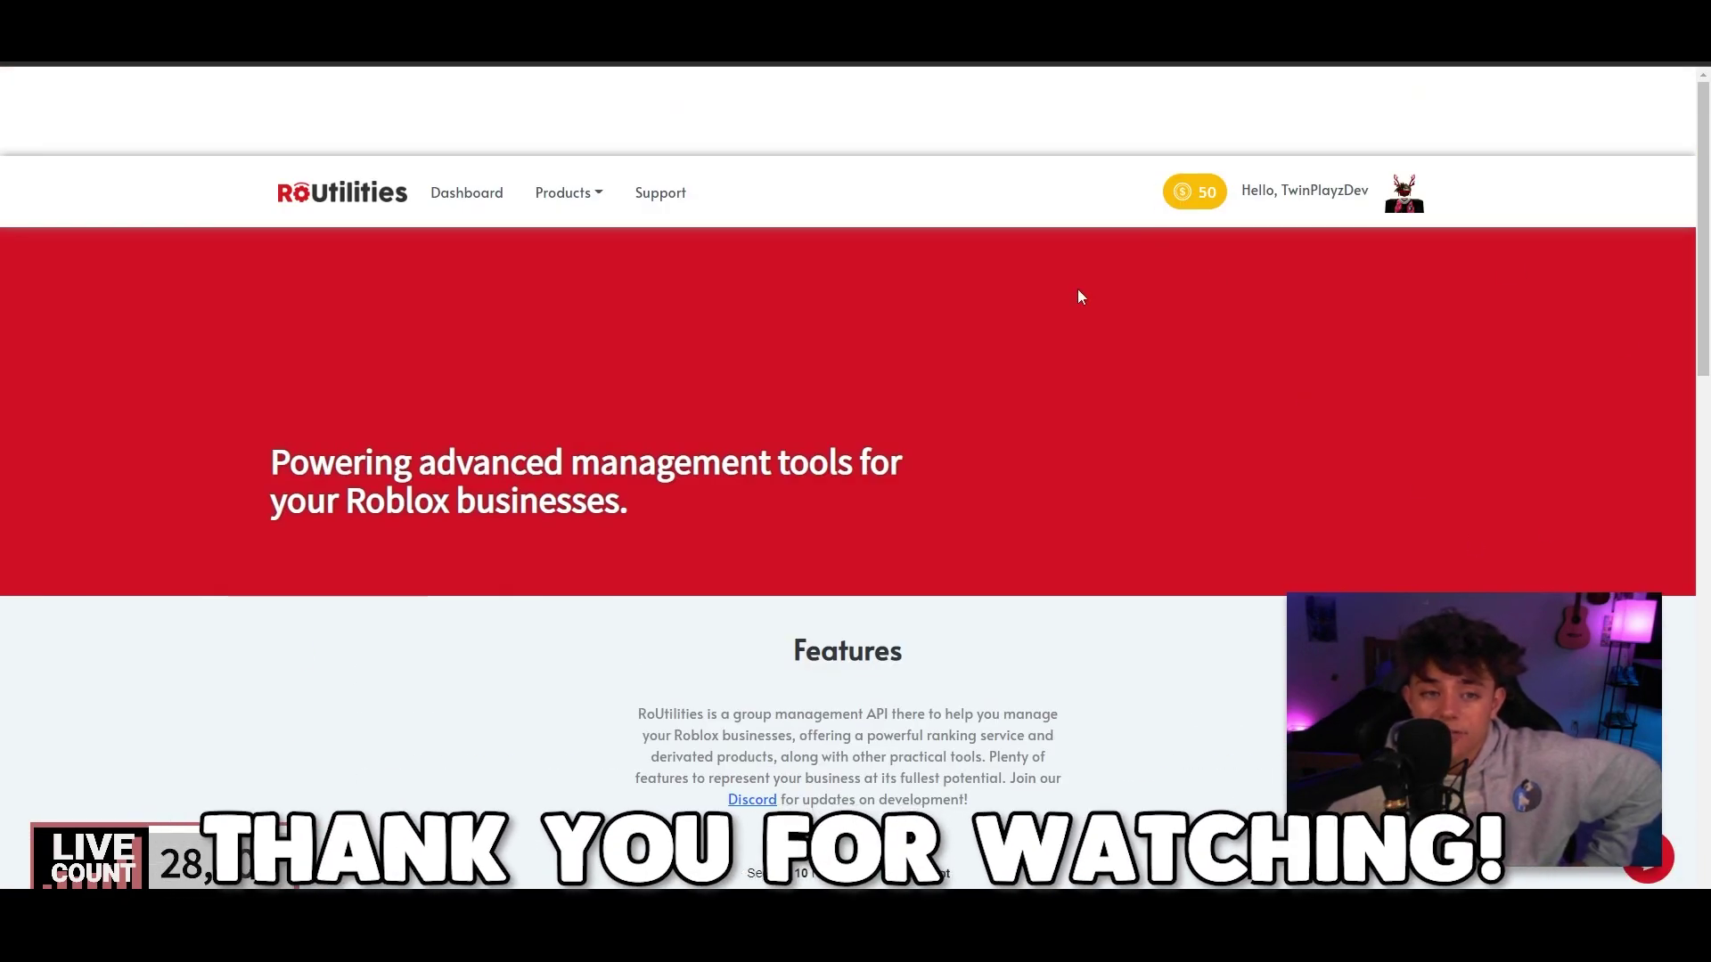